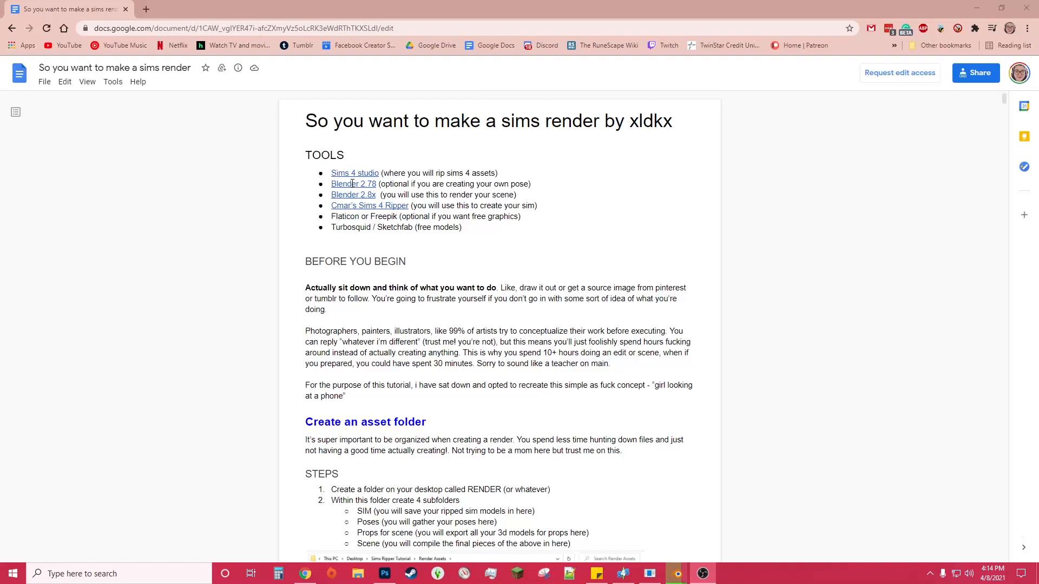
Examine the guide's asset folder section and the Poses, Props, Scene and Sim subfolders inside the desktop Render folder.
{"action": "scroll", "coordinate": [593, 424], "scroll_direction": "down", "scroll_amount": 4}
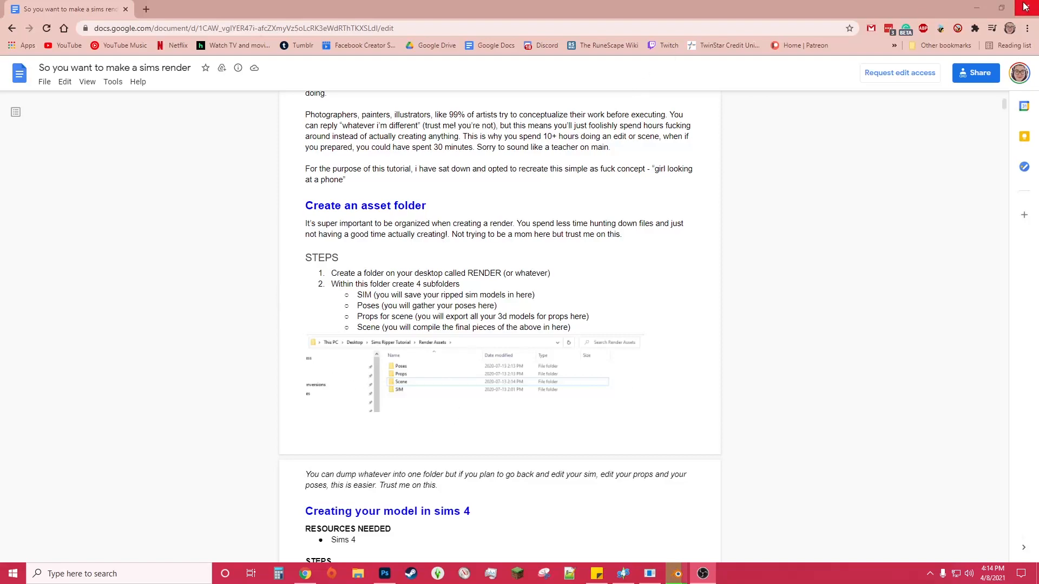
{"action": "left_click", "coordinate": [977, 7]}
{"action": "double_click", "coordinate": [20, 511]}
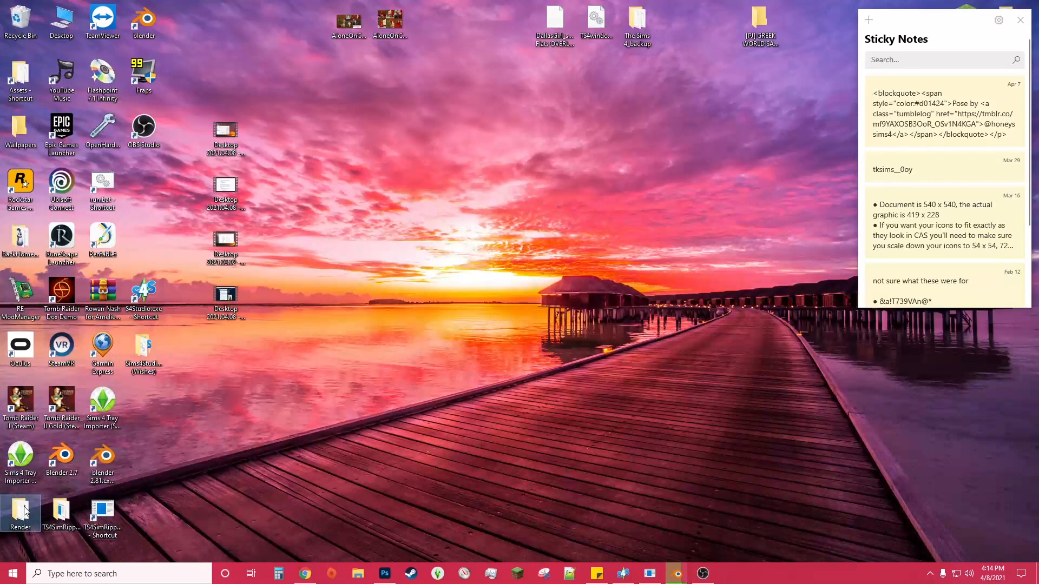
{"action": "left_click_drag", "start_coordinate": [600, 128], "coordinate": [546, 80]}
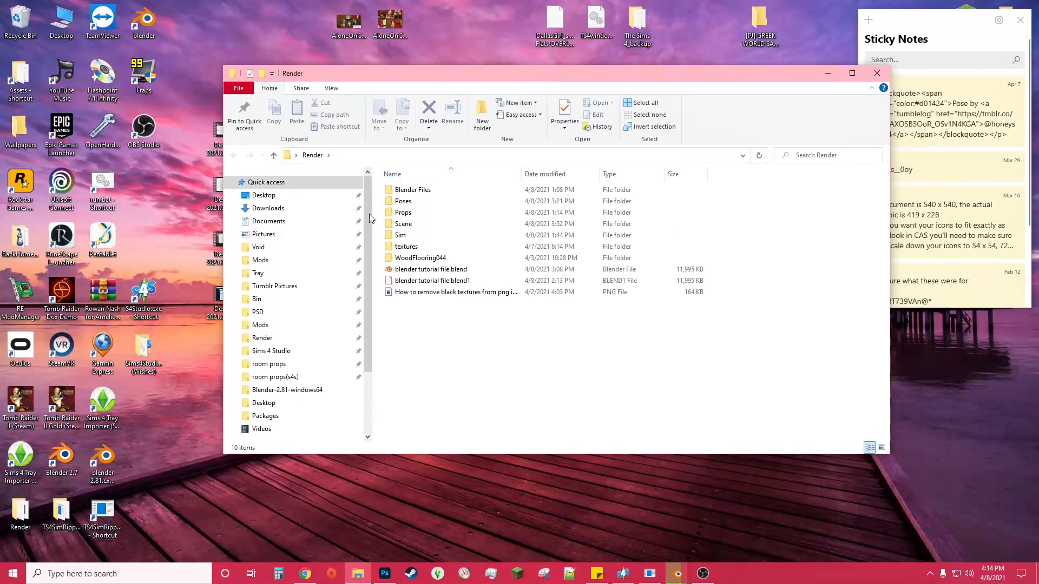
{"action": "left_click_drag", "start_coordinate": [379, 204], "coordinate": [422, 240]}
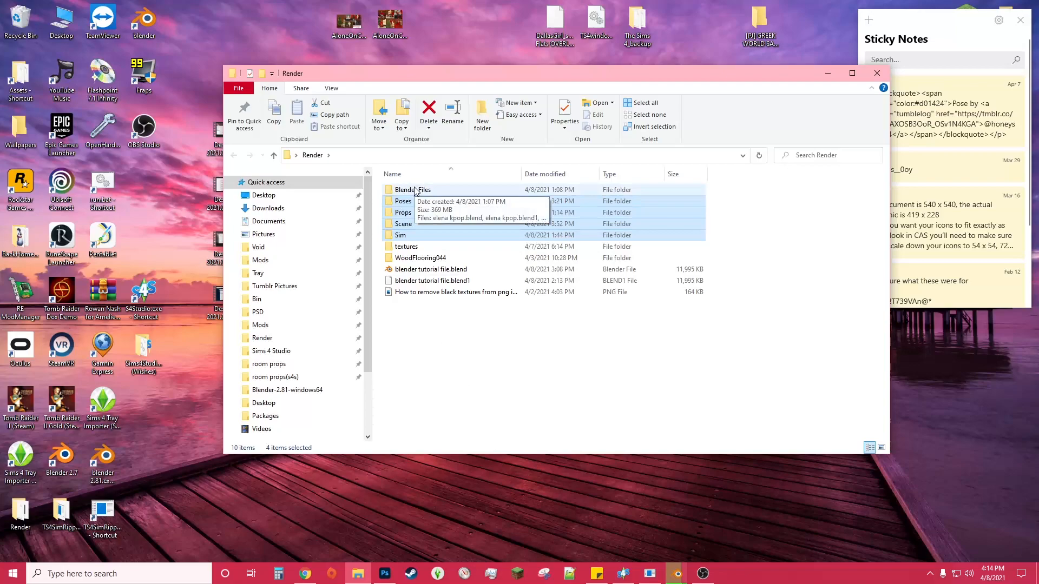
{"action": "left_click", "coordinate": [554, 399]}
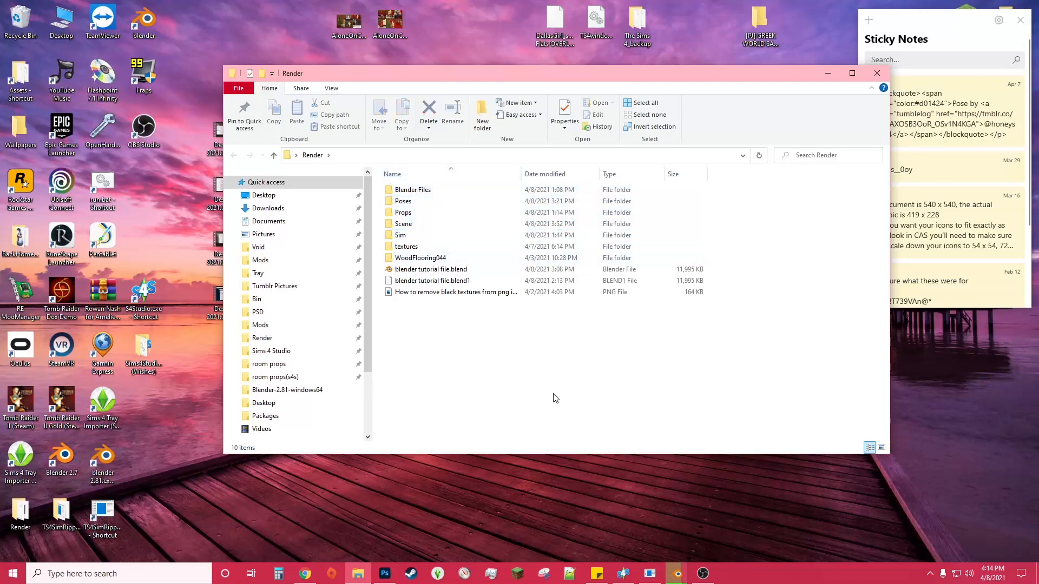
{"action": "left_click", "coordinate": [826, 74]}
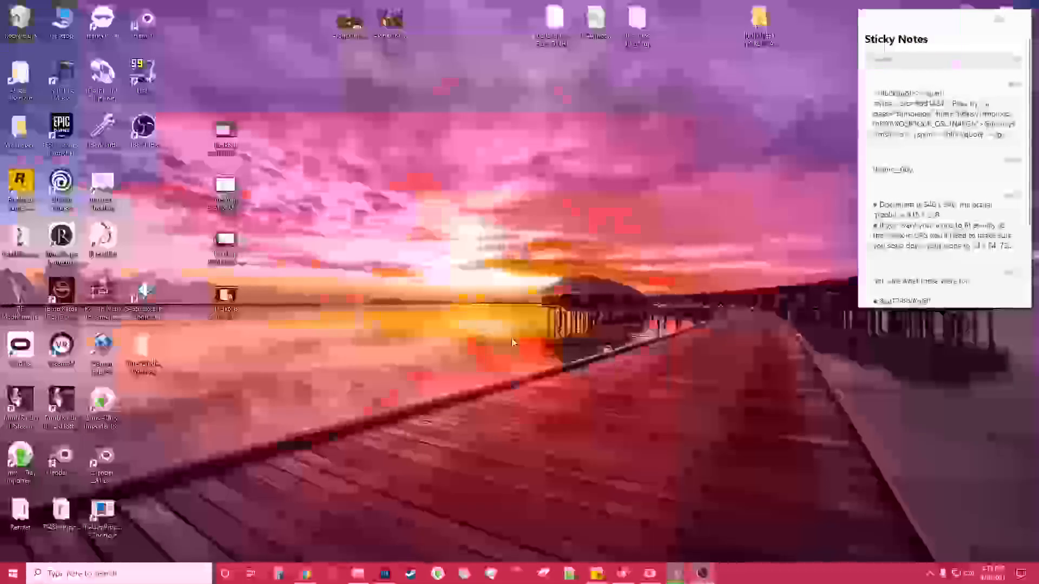
Open TS4 SimRipper and choose Solid and glass meshes and textures as the mesh export option.
{"action": "double_click", "coordinate": [103, 512]}
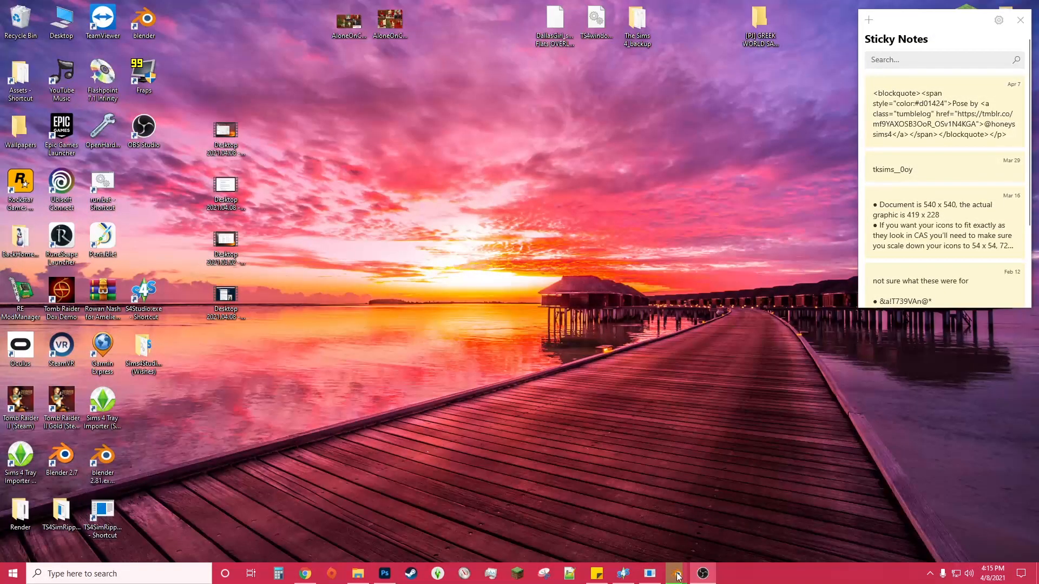
{"action": "left_click_drag", "start_coordinate": [464, 79], "coordinate": [446, 125]}
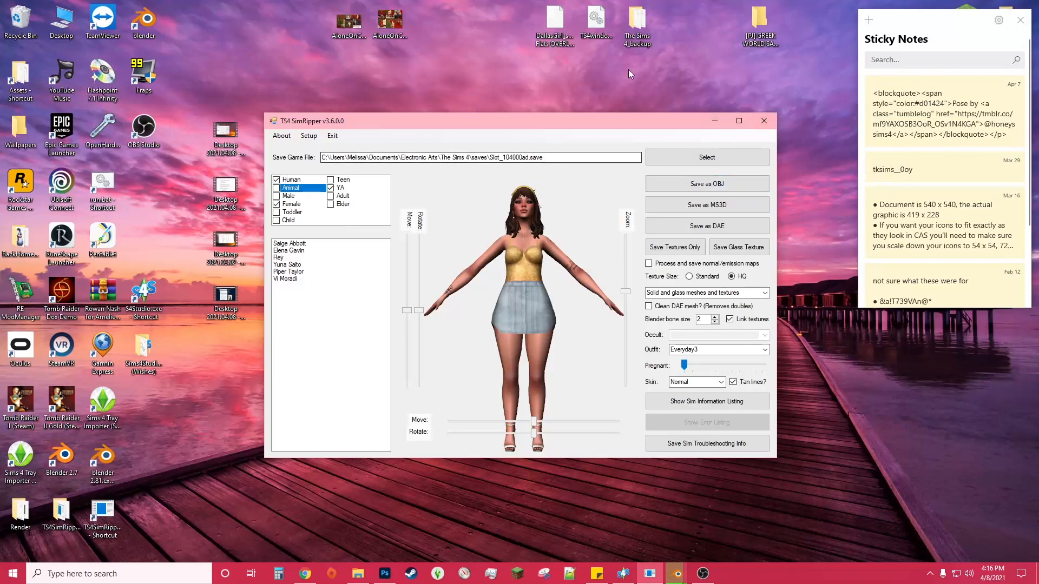
{"action": "left_click", "coordinate": [763, 293]}
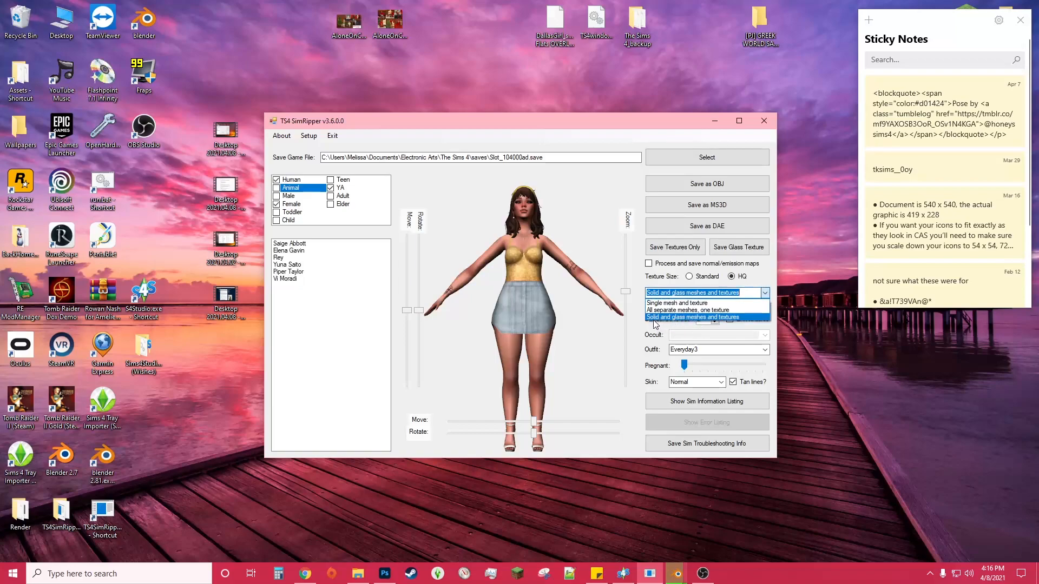
{"action": "left_click", "coordinate": [710, 318]}
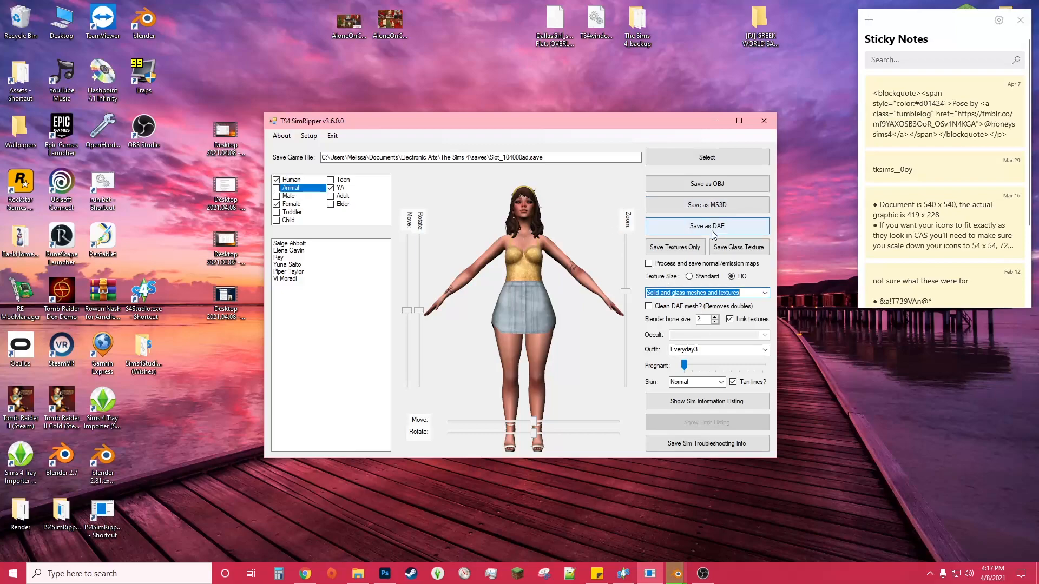
{"action": "left_click", "coordinate": [683, 230]}
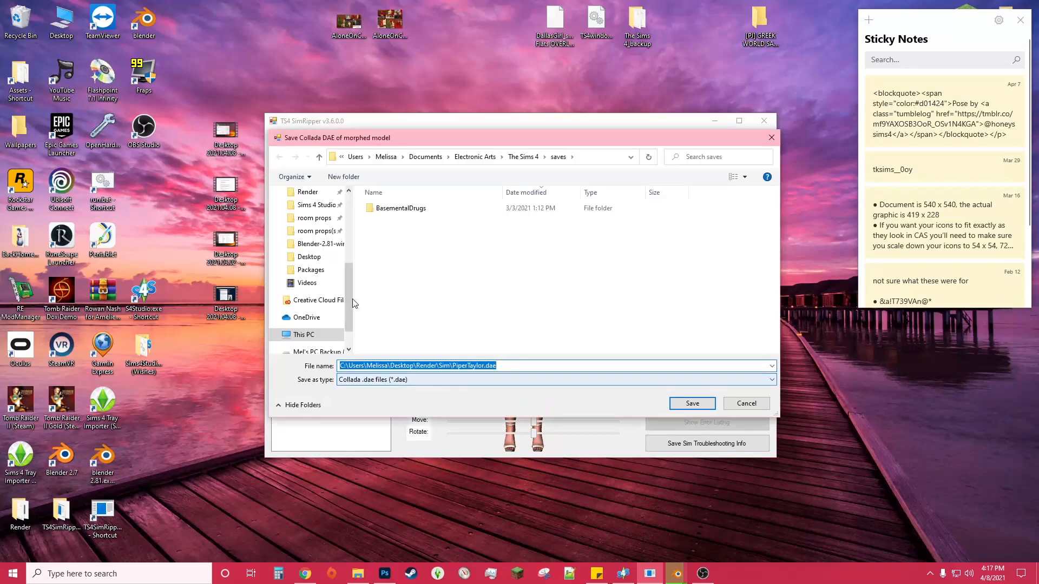
{"action": "scroll", "coordinate": [324, 265], "scroll_direction": "up", "scroll_amount": 1}
{"action": "left_click", "coordinate": [308, 230]}
{"action": "double_click", "coordinate": [395, 254]}
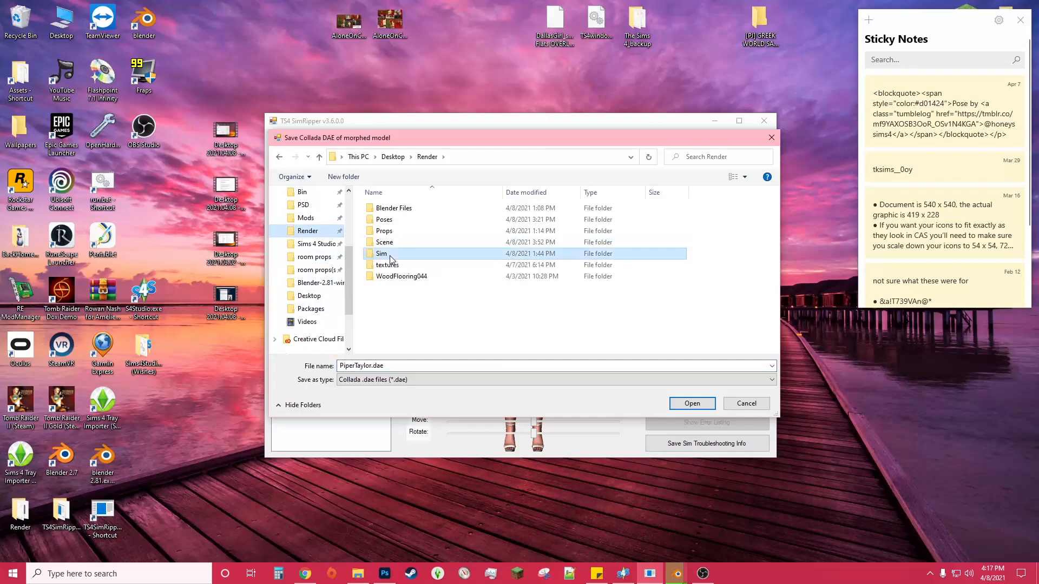
{"action": "scroll", "coordinate": [427, 268], "scroll_direction": "down", "scroll_amount": 10}
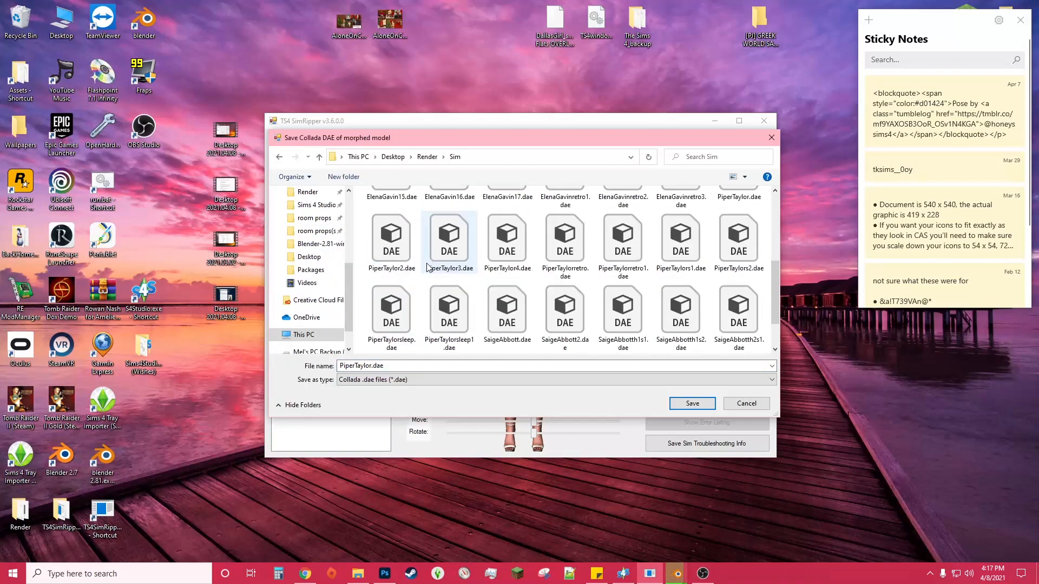
{"action": "scroll", "coordinate": [558, 313], "scroll_direction": "up", "scroll_amount": 1}
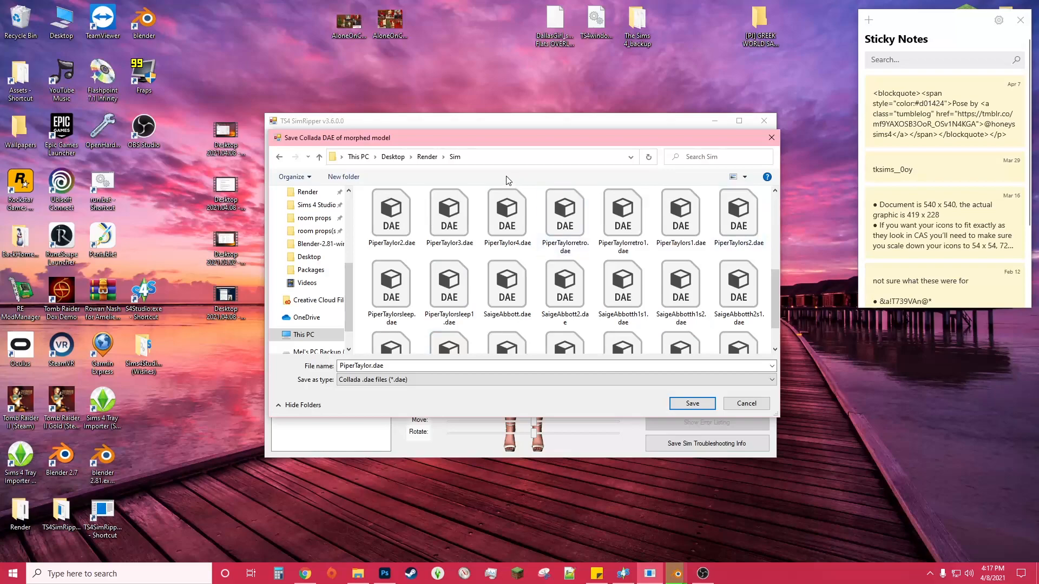
{"action": "left_click", "coordinate": [746, 402]}
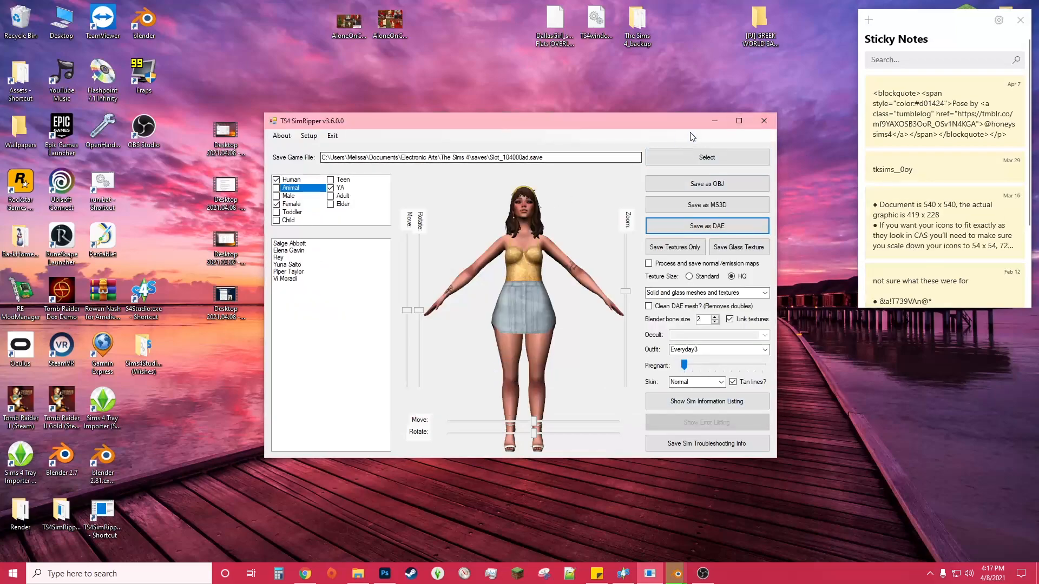
Switch from TS4 SimRipper to Sims 4 Studio and close the open pose pack to return to its start screen.
{"action": "left_click", "coordinate": [714, 121]}
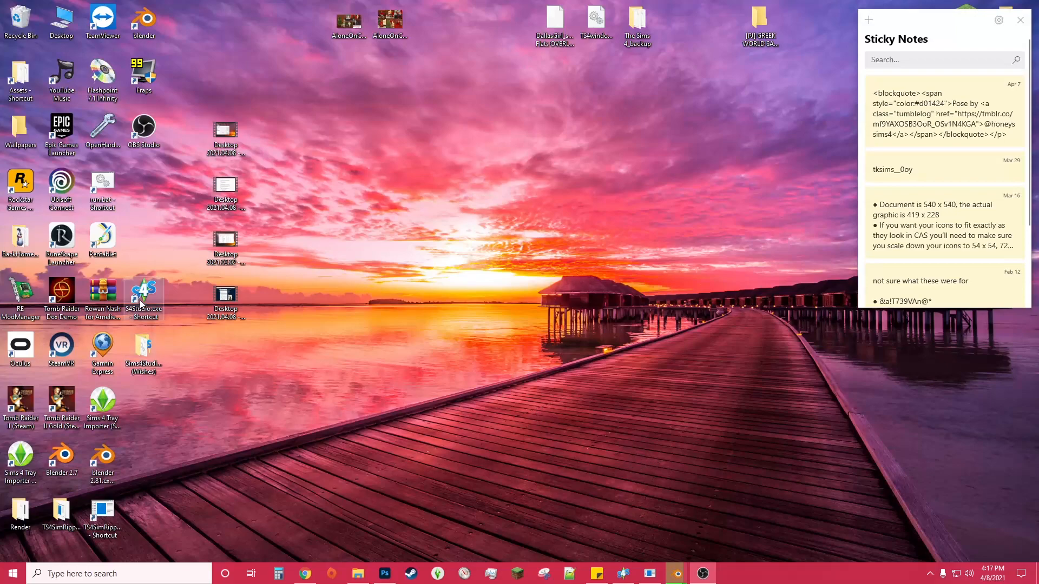
{"action": "left_click", "coordinate": [624, 578]}
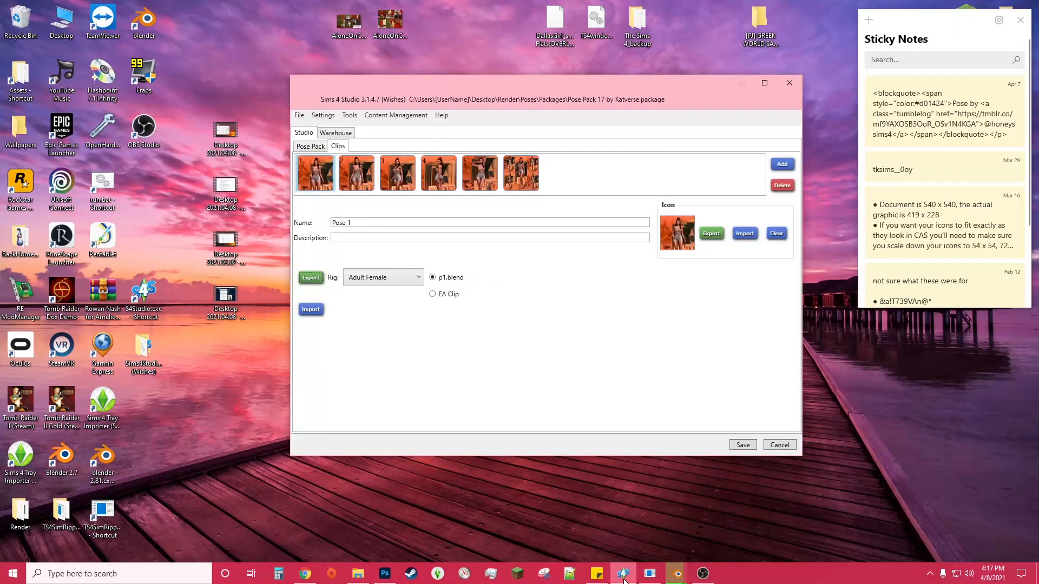
{"action": "left_click_drag", "start_coordinate": [455, 87], "coordinate": [498, 75]}
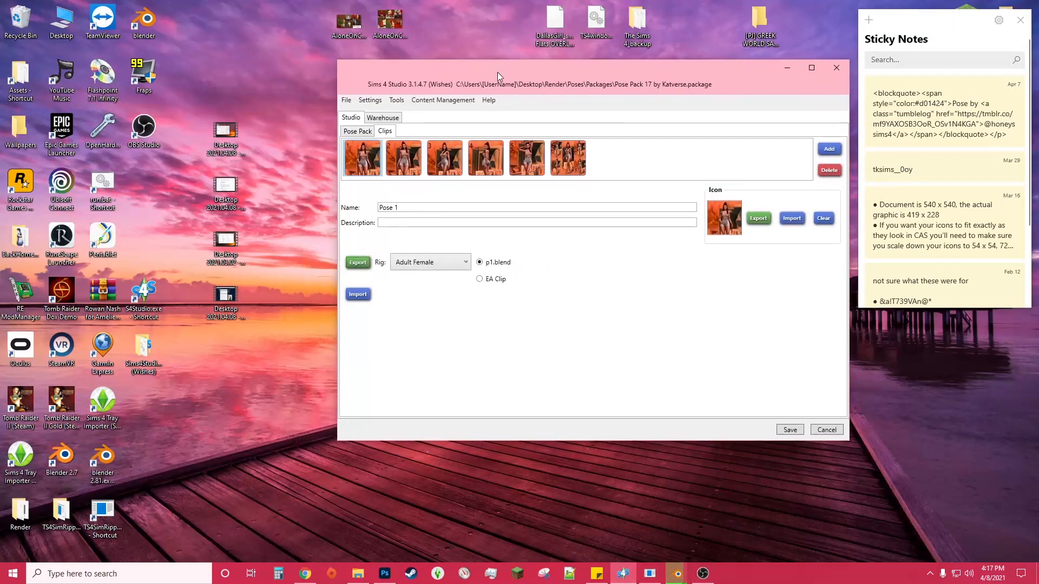
{"action": "left_click", "coordinate": [827, 430]}
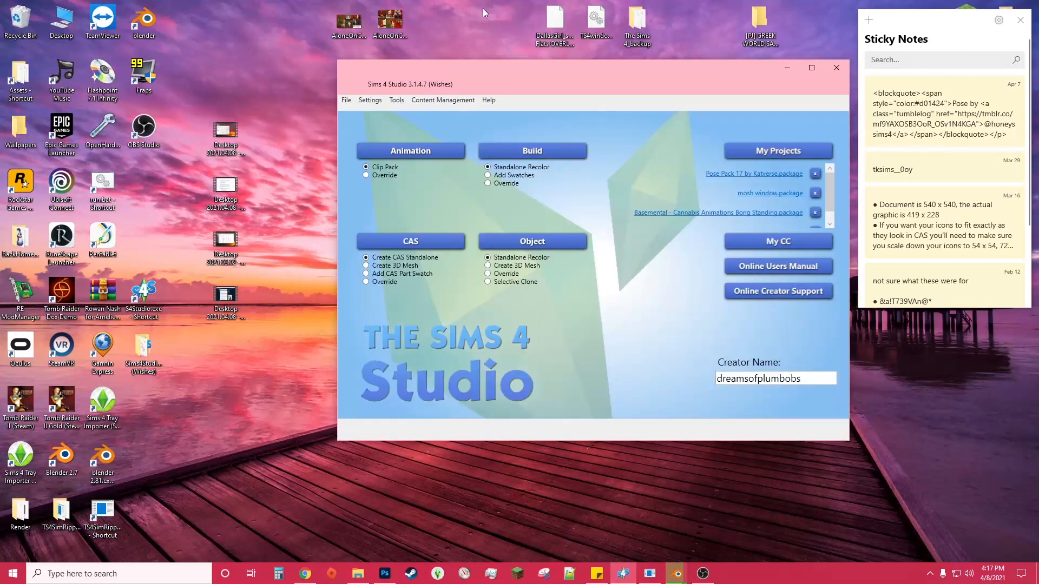
Examine The Sims 4 Mods folder and the pose package files in the Render folder's Poses\Packages subfolder.
{"action": "left_click", "coordinate": [352, 572]}
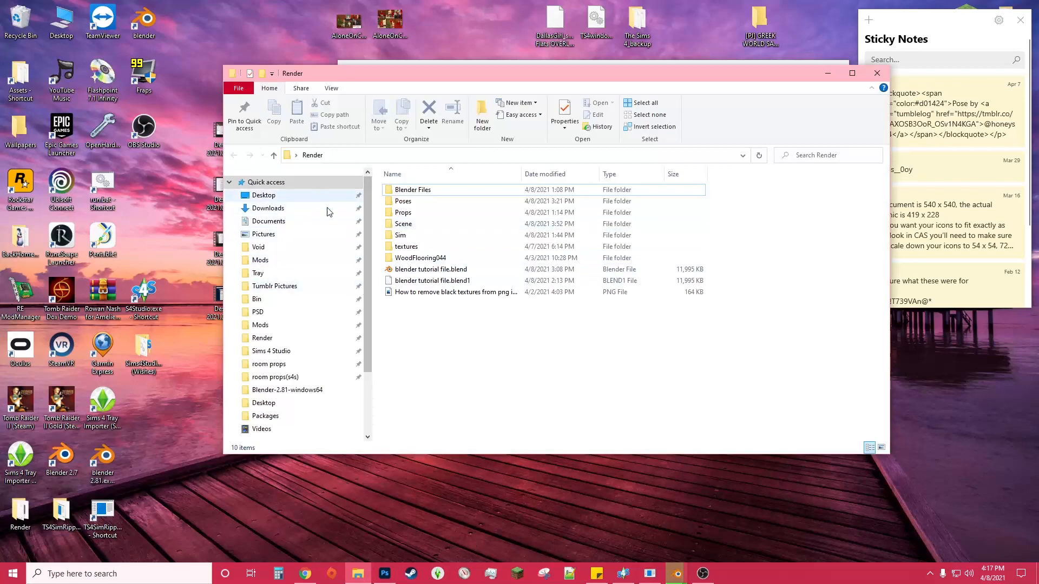
{"action": "left_click", "coordinate": [261, 260]}
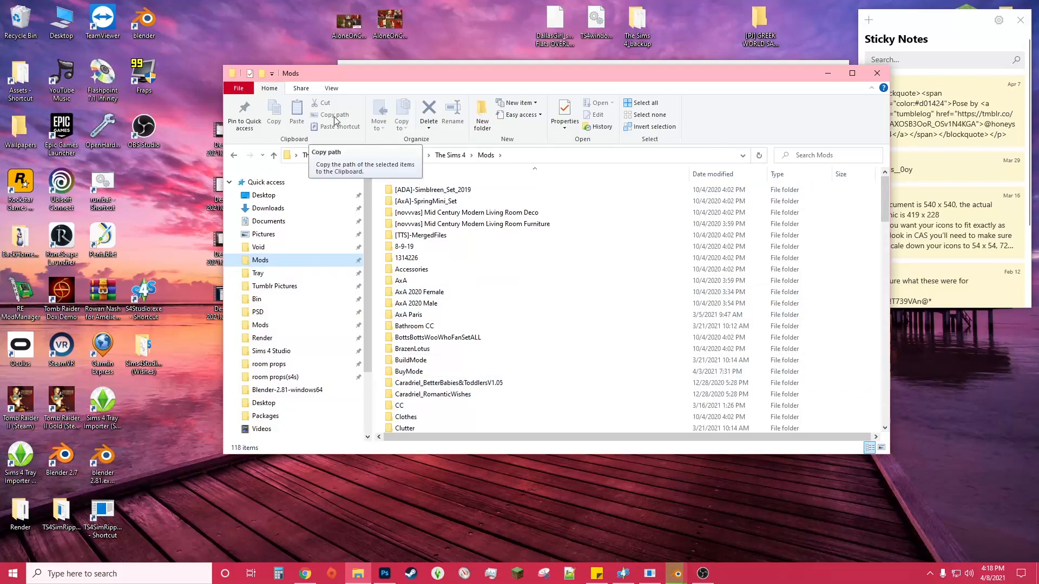
{"action": "mouse_move", "coordinate": [416, 77]}
{"action": "left_mouse_down"}
{"action": "mouse_move", "coordinate": [413, 200]}
{"action": "mouse_move", "coordinate": [426, 69]}
{"action": "left_mouse_up"}
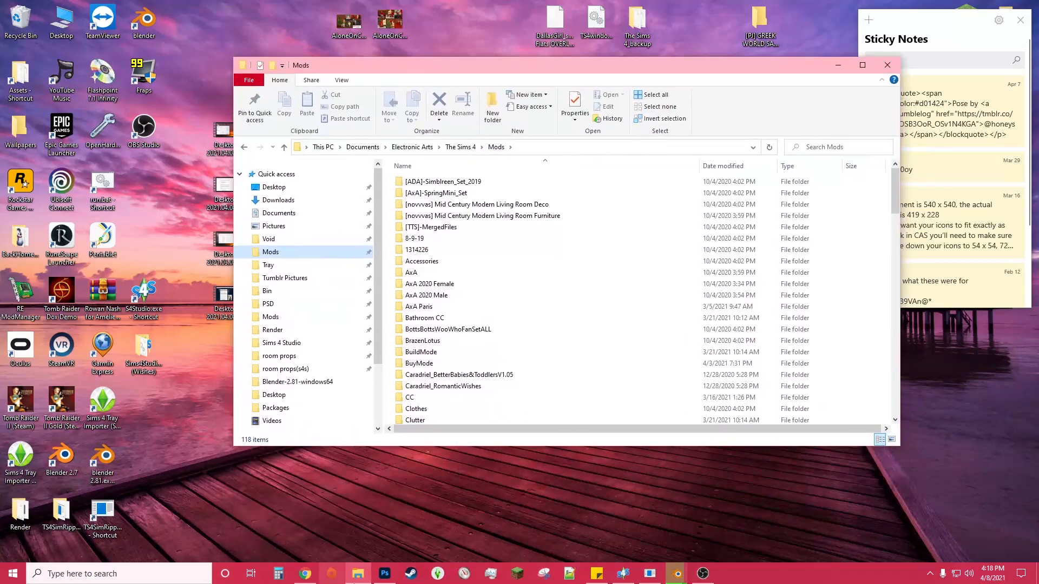
{"action": "double_click", "coordinate": [27, 512]}
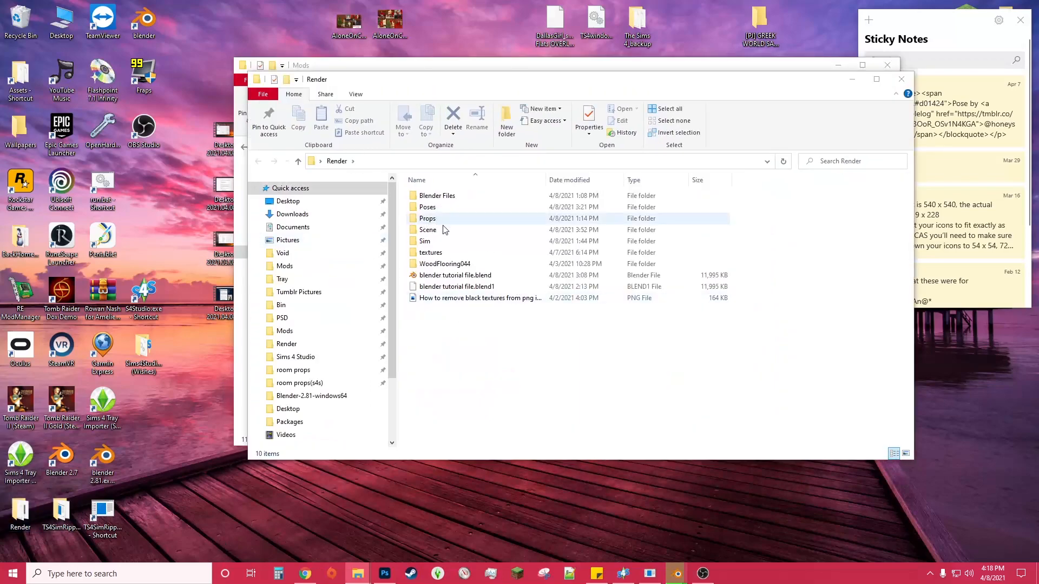
{"action": "double_click", "coordinate": [440, 210]}
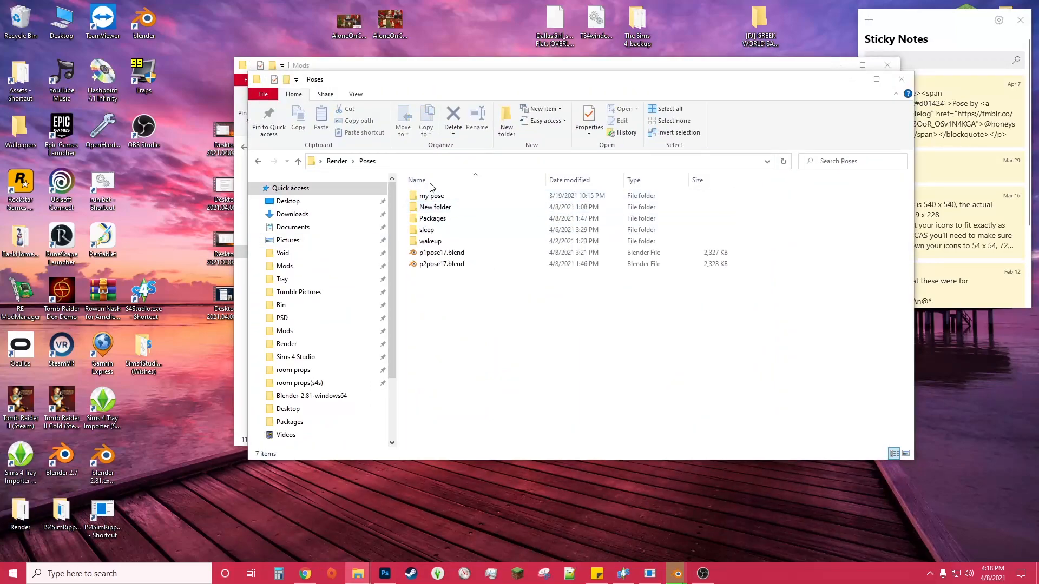
{"action": "double_click", "coordinate": [433, 219]}
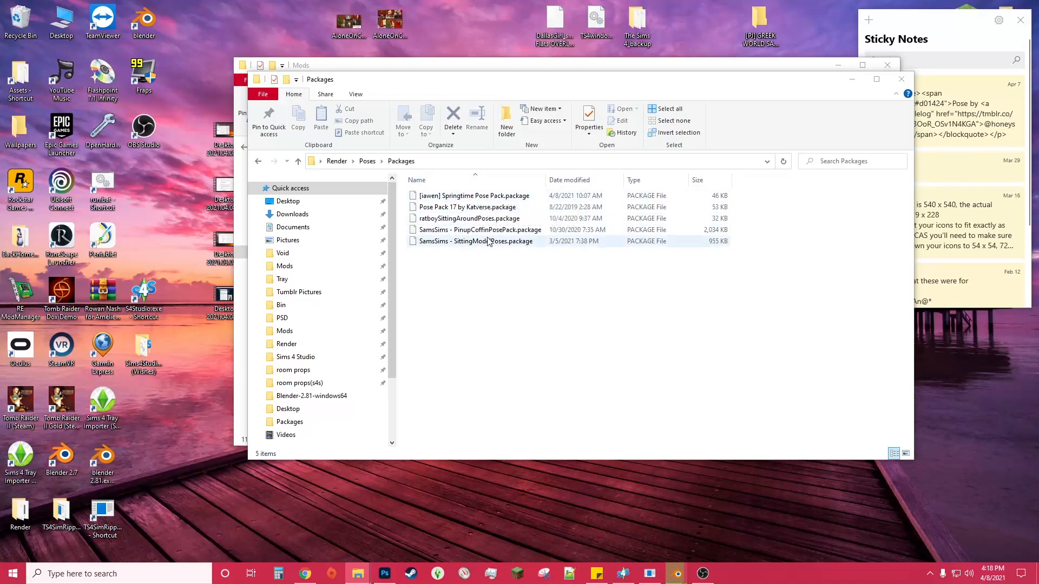
{"action": "left_click", "coordinate": [368, 161]}
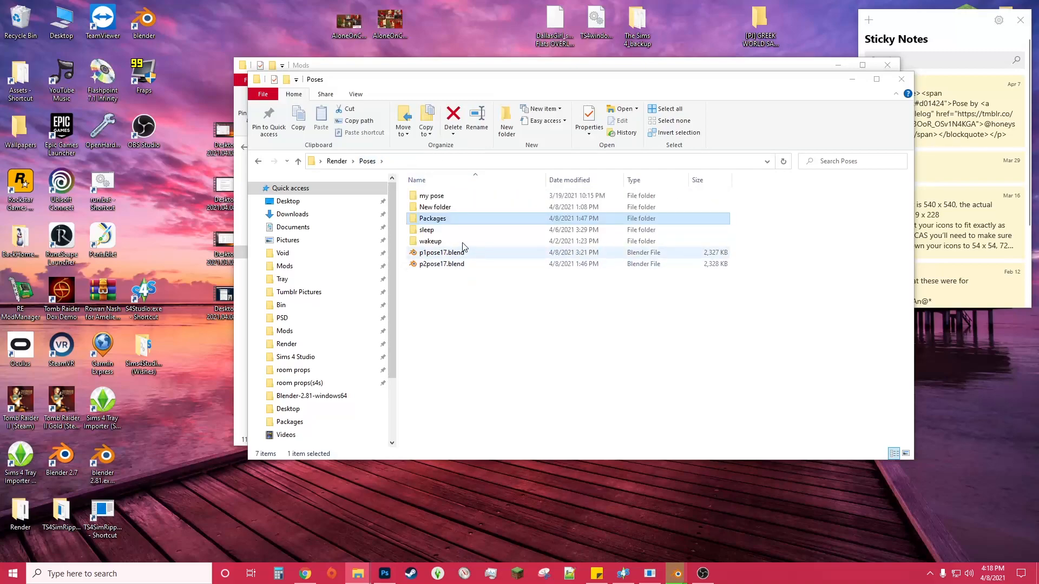
{"action": "double_click", "coordinate": [453, 220]}
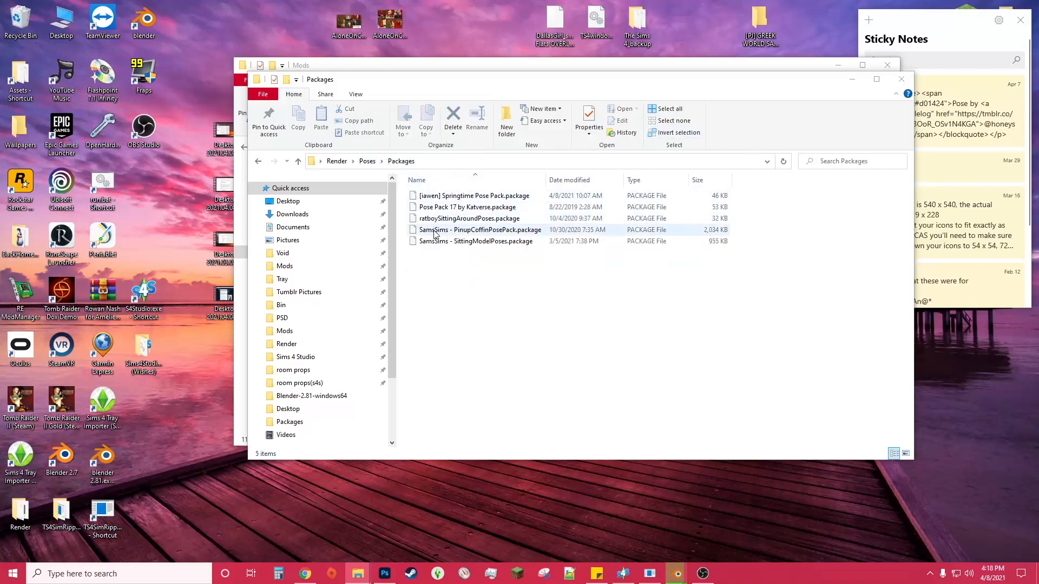
Switch to Sims 4 Studio and open Pose Pack 17 by Katverse.package from the Render\Poses\Packages folder.
{"action": "left_click", "coordinate": [624, 574]}
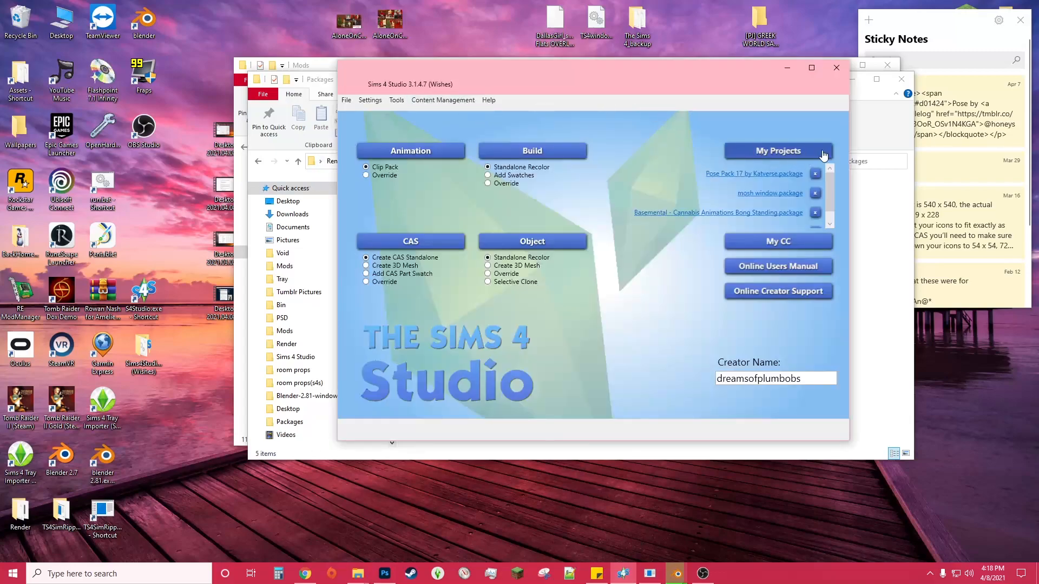
{"action": "left_click", "coordinate": [801, 157]}
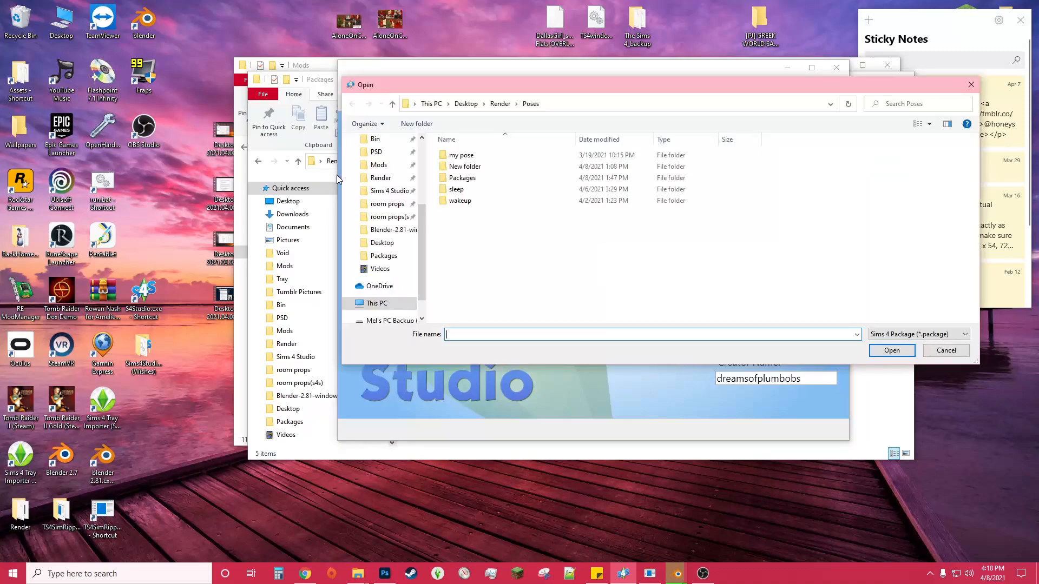
{"action": "left_click", "coordinate": [477, 183]}
{"action": "double_click", "coordinate": [477, 183]}
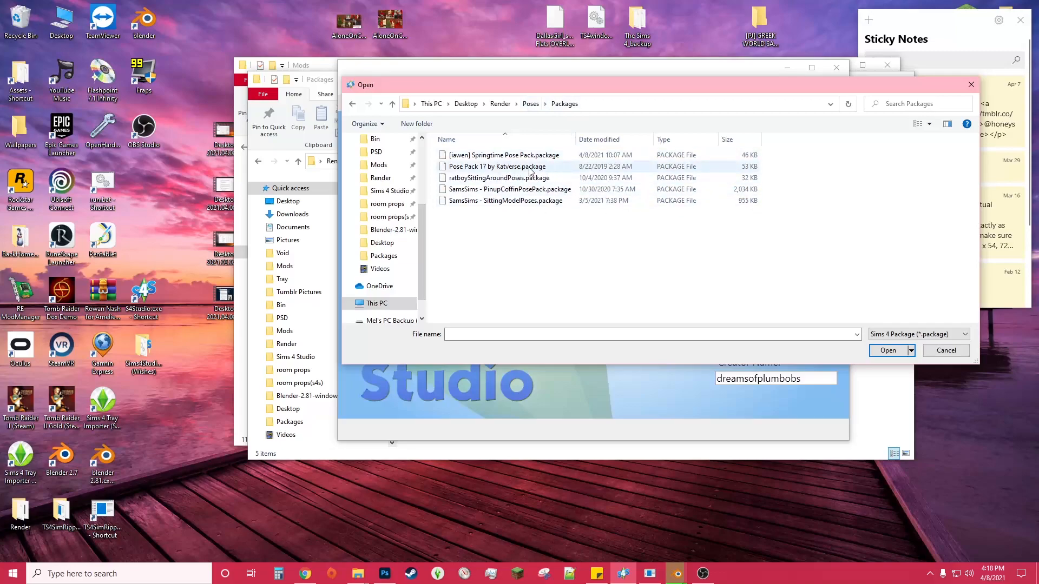
{"action": "double_click", "coordinate": [499, 167]}
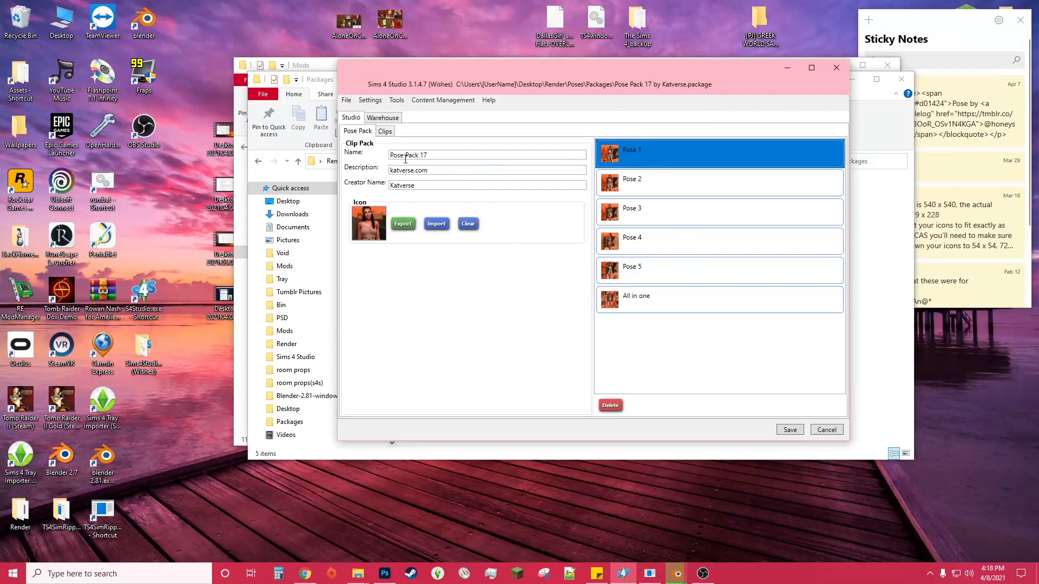
Select the Pose 4 clip in the pose pack and keep its rig set to Adult Female.
{"action": "left_click", "coordinate": [385, 131]}
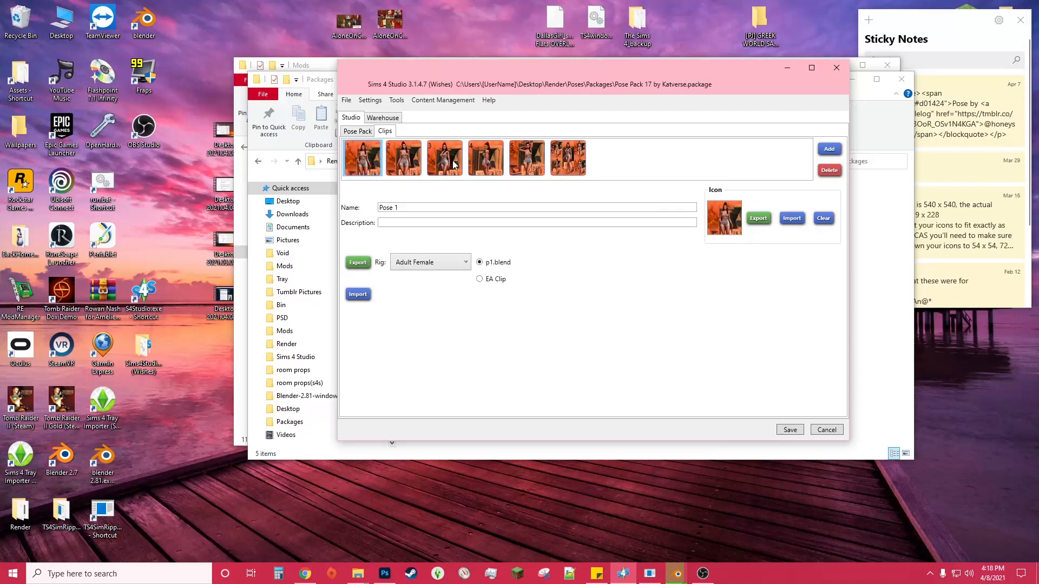
{"action": "left_click", "coordinate": [484, 165]}
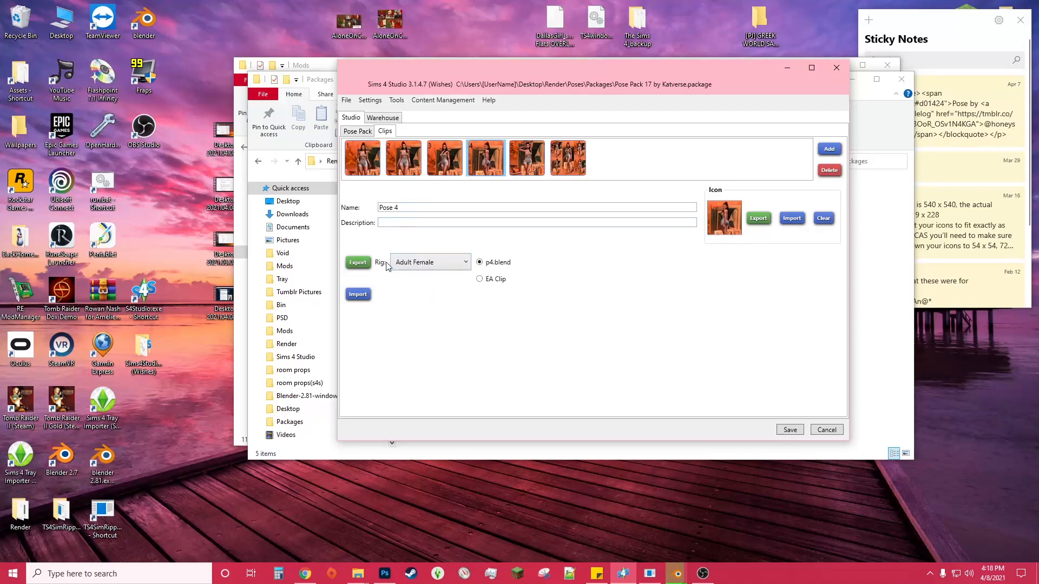
{"action": "left_click", "coordinate": [440, 264]}
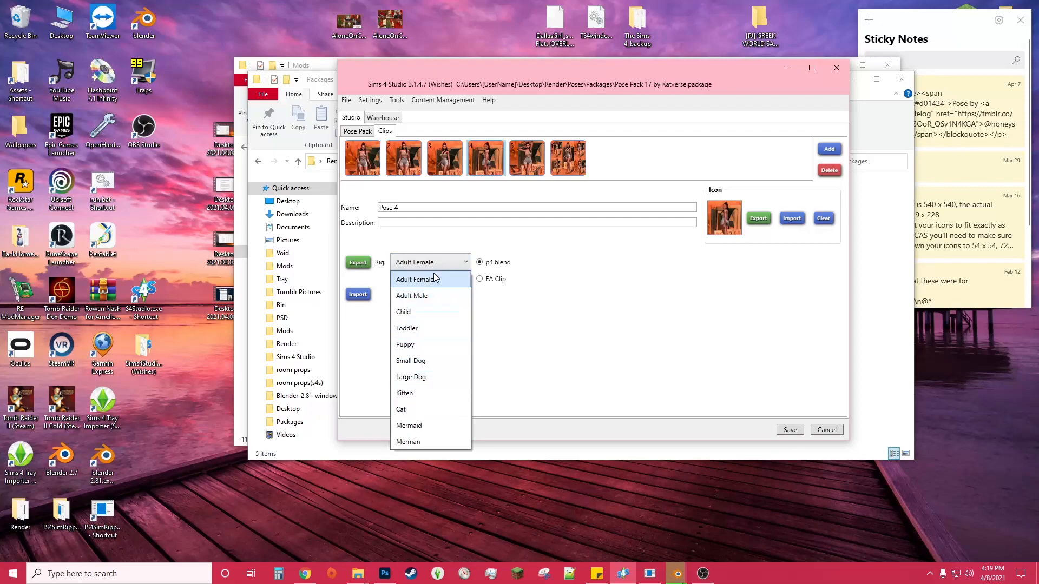
{"action": "left_click", "coordinate": [433, 264]}
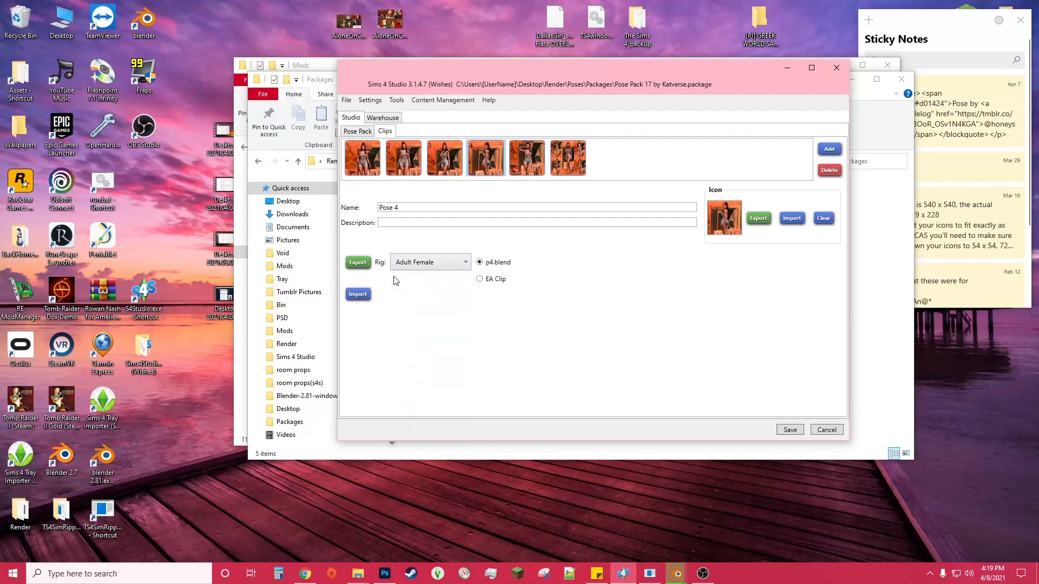
{"action": "left_click", "coordinate": [358, 262]}
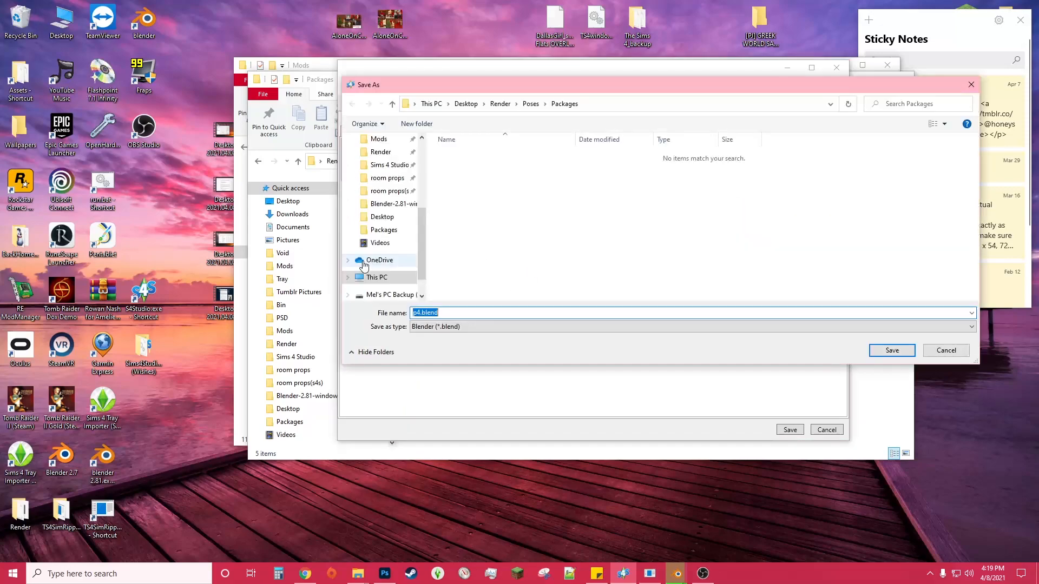
{"action": "left_click", "coordinate": [531, 104]}
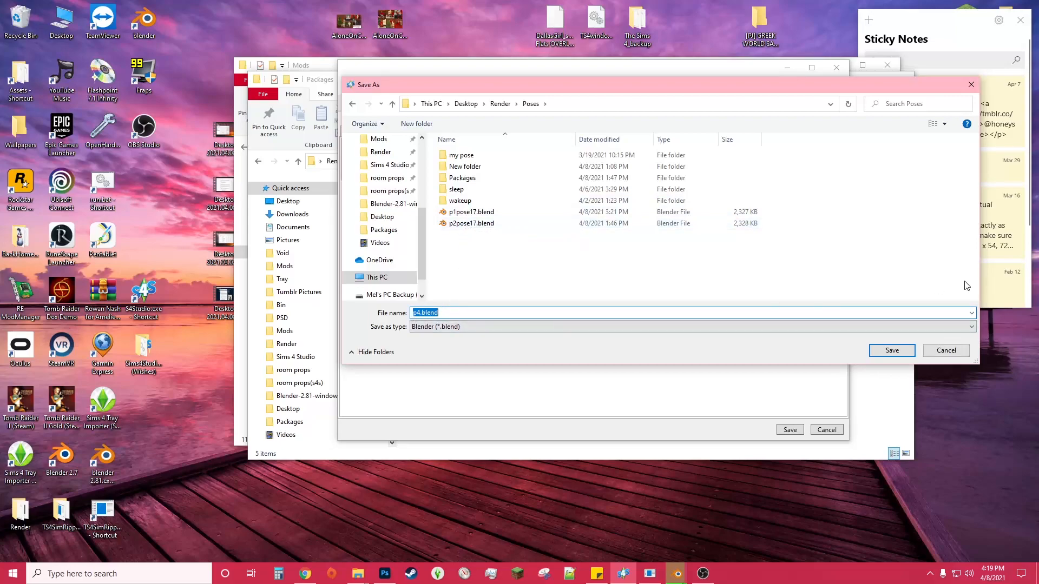
{"action": "left_click", "coordinate": [942, 351]}
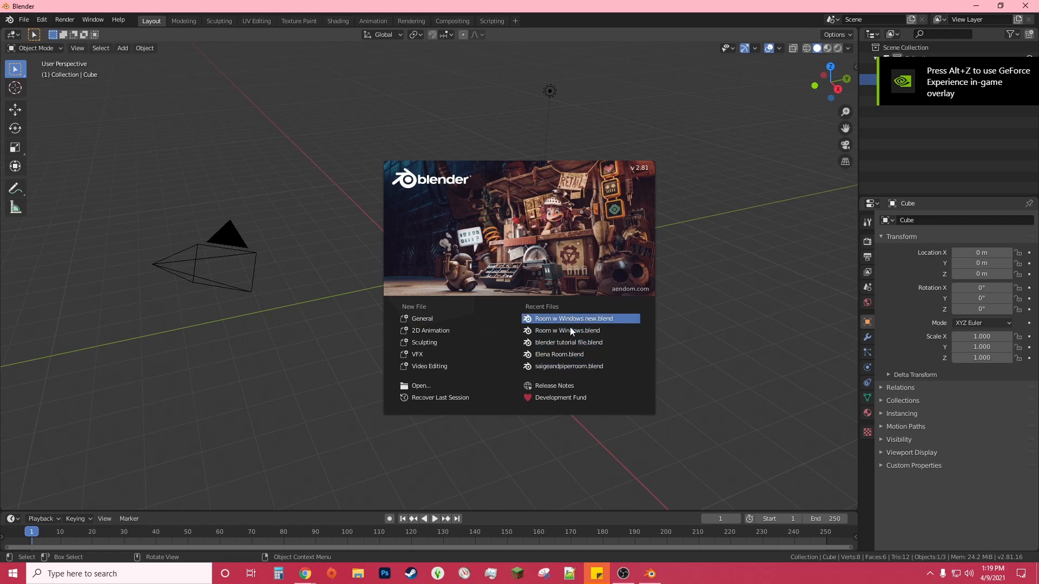
Switch to Blender and start a new General file, leaving nothing selected in the default scene.
{"action": "left_click", "coordinate": [429, 319]}
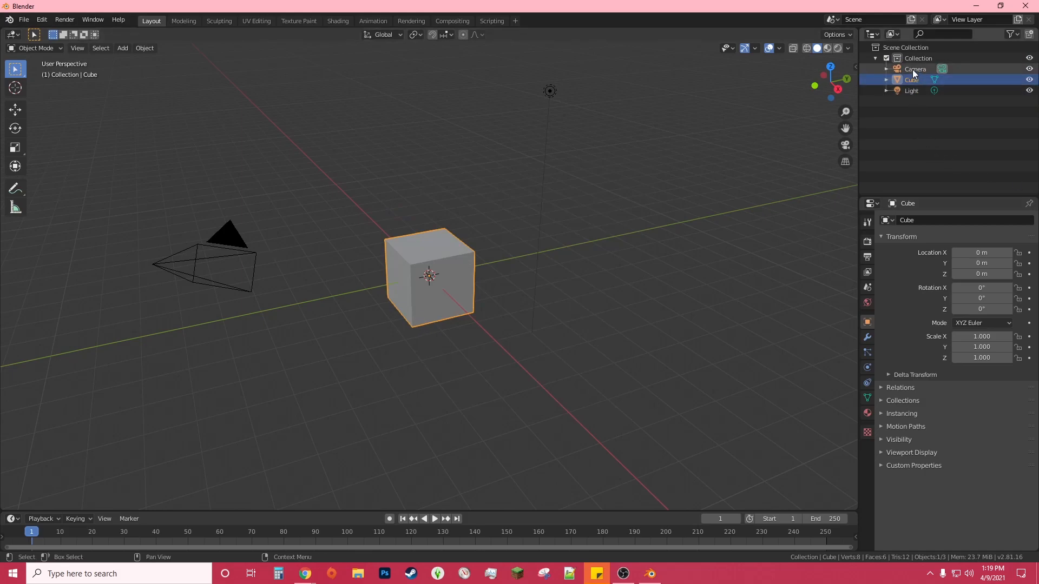
{"action": "left_click", "coordinate": [912, 91]}
{"action": "left_click", "coordinate": [917, 147]}
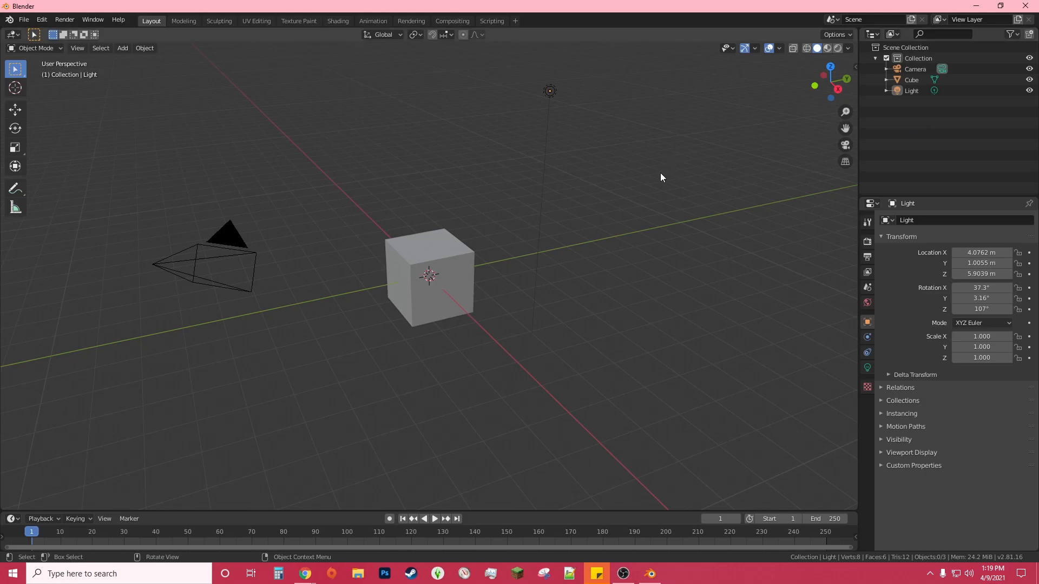
Inspect the default camera's framing through the camera view and examine the cube, camera and light from several angles.
{"action": "left_click", "coordinate": [935, 69]}
{"action": "middle_click_drag", "start_coordinate": [207, 314], "coordinate": [232, 315]}
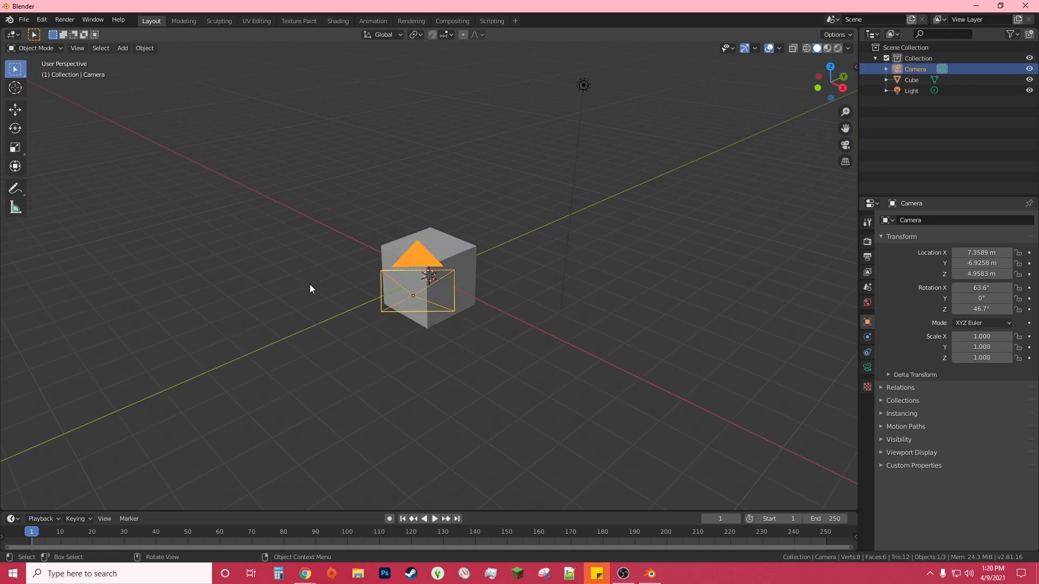
{"action": "left_click", "coordinate": [846, 145]}
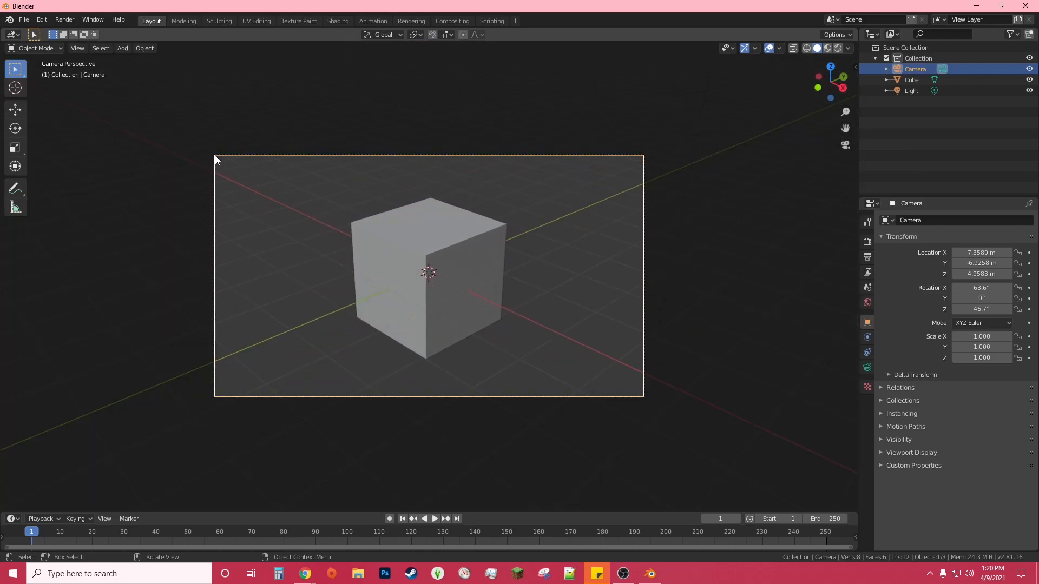
{"action": "left_click", "coordinate": [224, 388]}
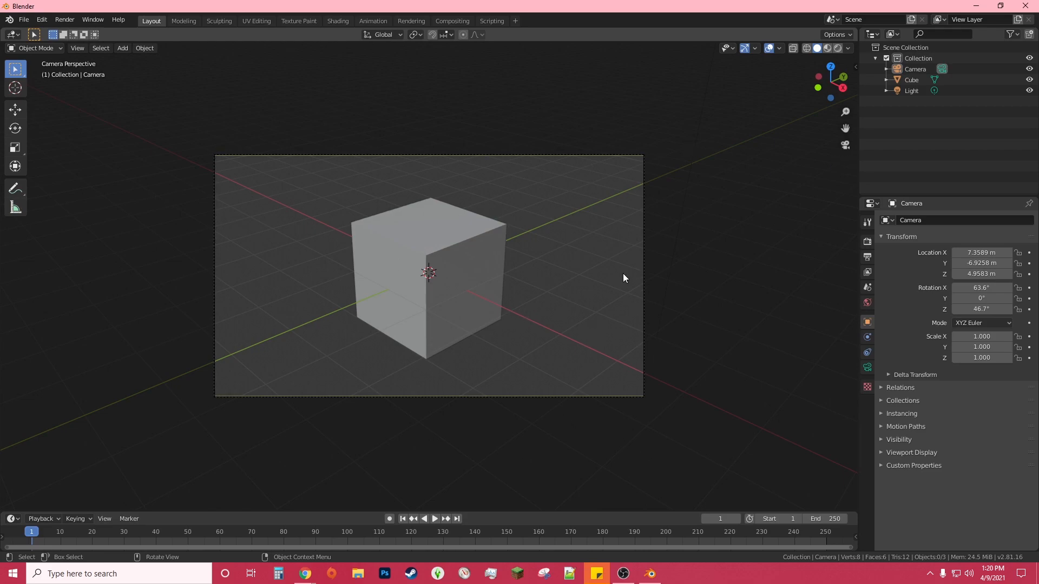
{"action": "left_click", "coordinate": [846, 145]}
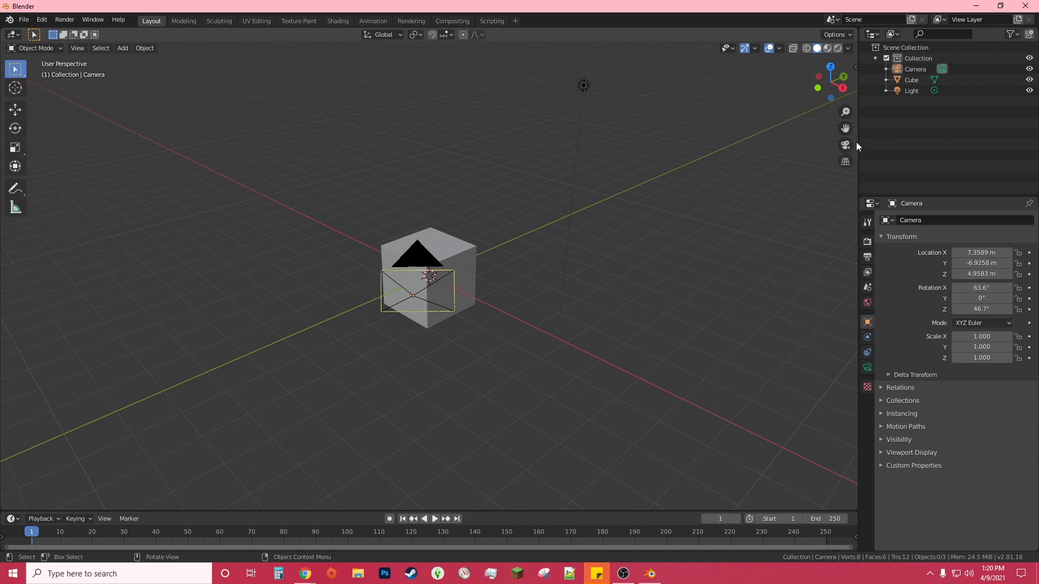
{"action": "left_click_drag", "start_coordinate": [845, 128], "coordinate": [843, 82]}
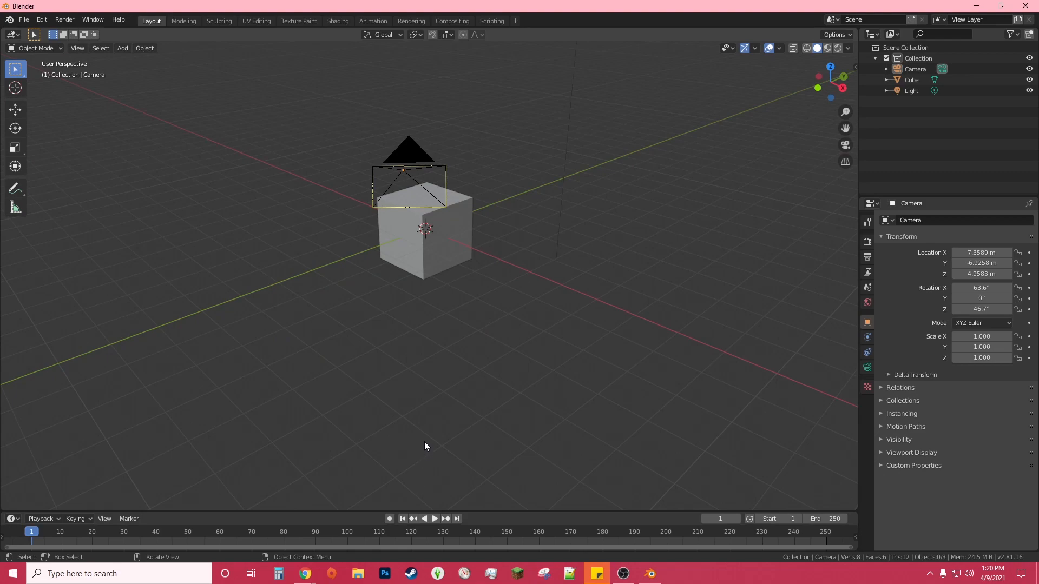
{"action": "mouse_move", "coordinate": [540, 295]}
{"action": "middle_mouse_down"}
{"action": "mouse_move", "coordinate": [459, 282]}
{"action": "mouse_move", "coordinate": [457, 318]}
{"action": "mouse_move", "coordinate": [568, 306]}
{"action": "mouse_move", "coordinate": [633, 262]}
{"action": "mouse_move", "coordinate": [527, 230]}
{"action": "mouse_move", "coordinate": [480, 283]}
{"action": "mouse_move", "coordinate": [550, 292]}
{"action": "middle_mouse_up"}
{"action": "middle_click_drag", "start_coordinate": [683, 261], "coordinate": [926, 121]}
{"action": "left_click", "coordinate": [912, 91]}
{"action": "middle_click_drag", "start_coordinate": [623, 227], "coordinate": [623, 316]}
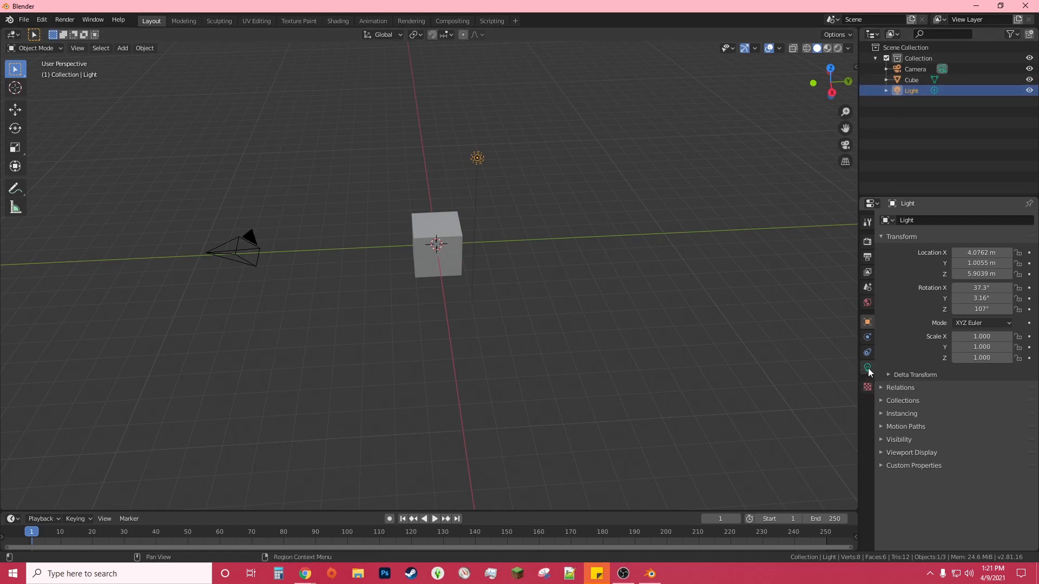
Set the camera's focal length to 48 mm while looking through the camera.
{"action": "left_click", "coordinate": [913, 70]}
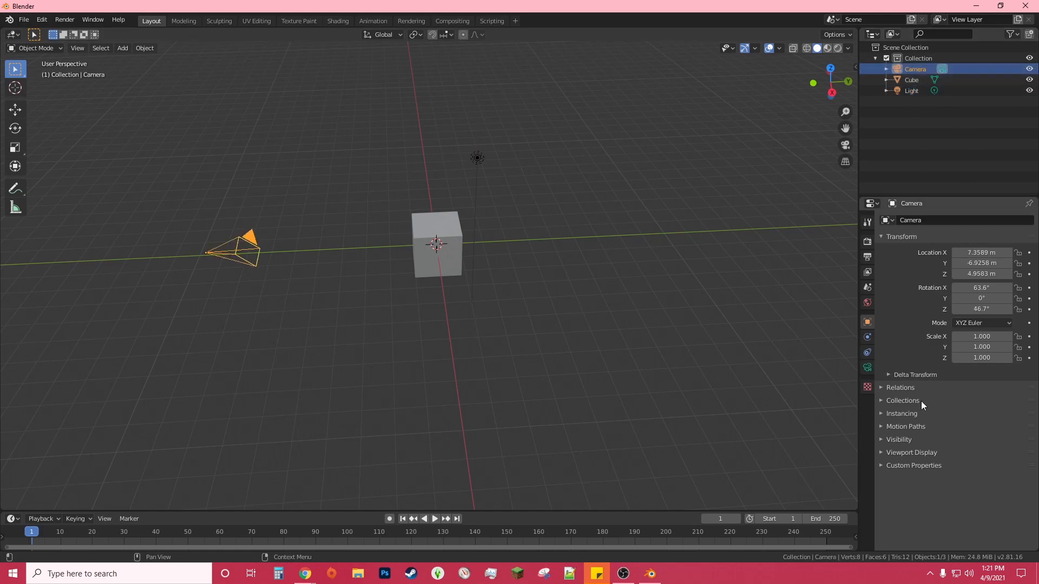
{"action": "left_click", "coordinate": [866, 368]}
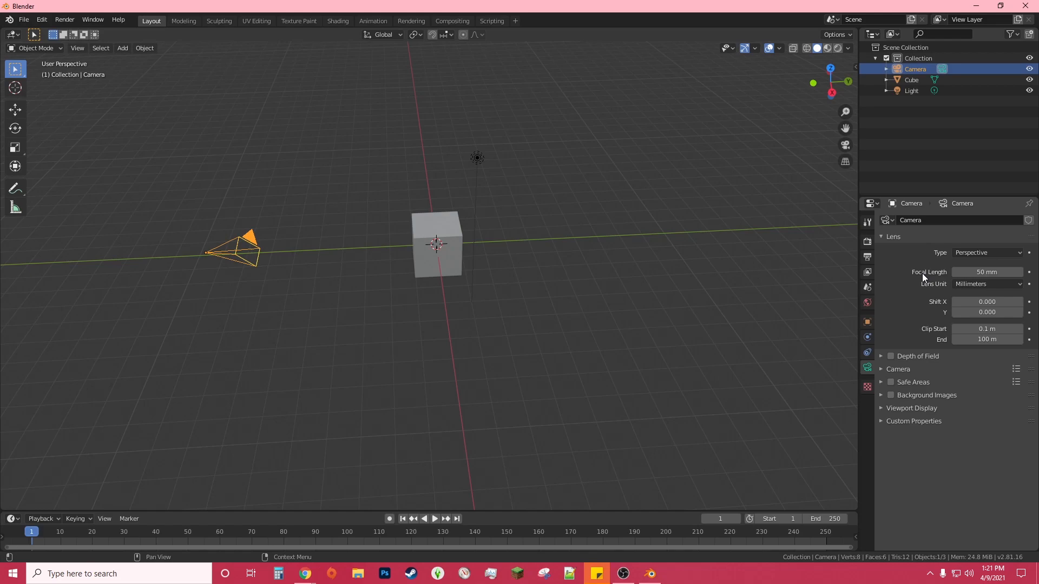
{"action": "key", "text": "KP_0"}
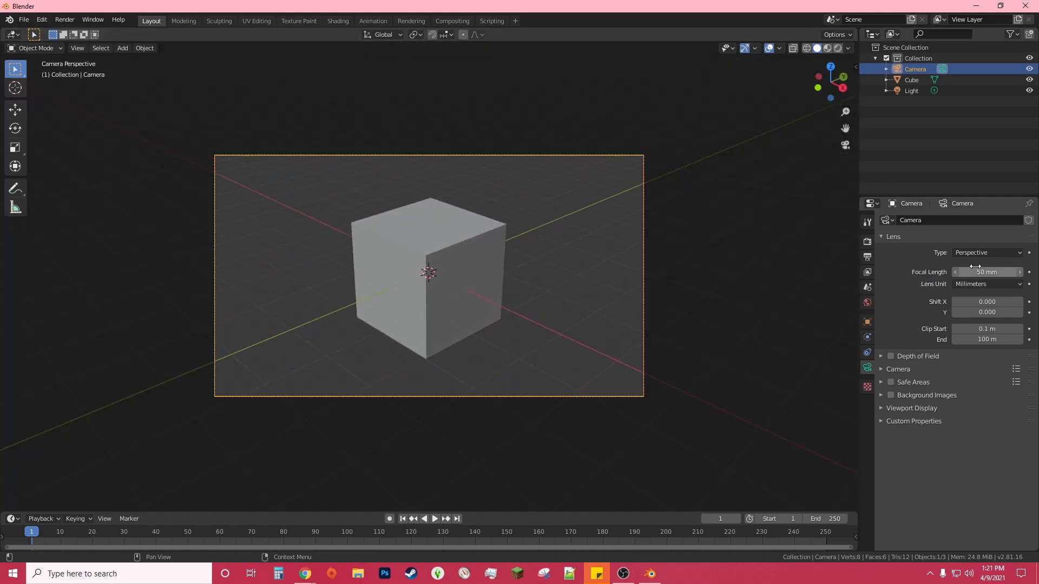
{"action": "left_click_drag", "start_coordinate": [1009, 270], "coordinate": [1008, 270]}
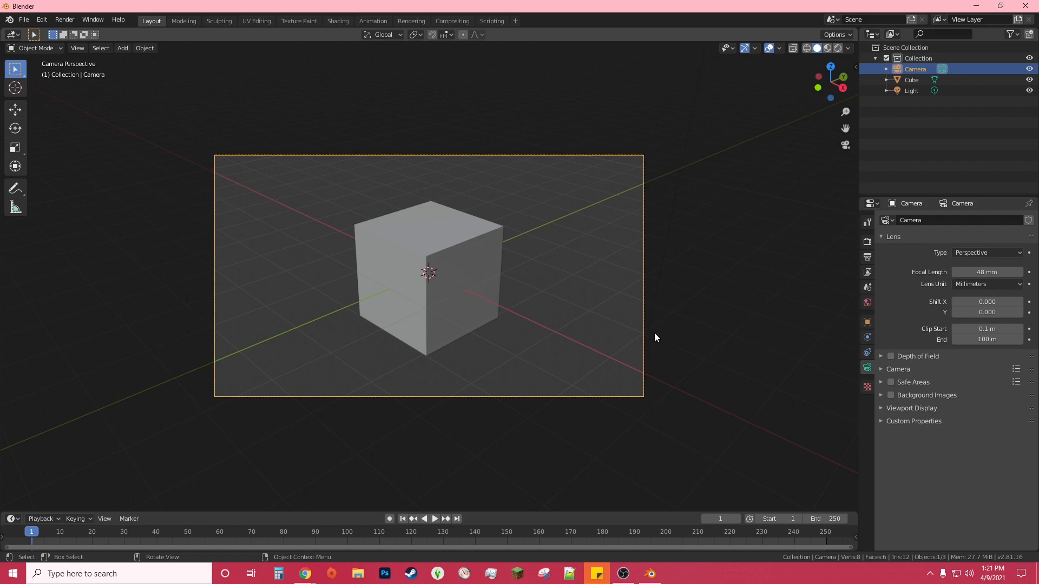
Move the camera slightly in the perspective view to about X 7.31 m and Y -6.73 m.
{"action": "middle_click_drag", "start_coordinate": [669, 324], "coordinate": [750, 227]}
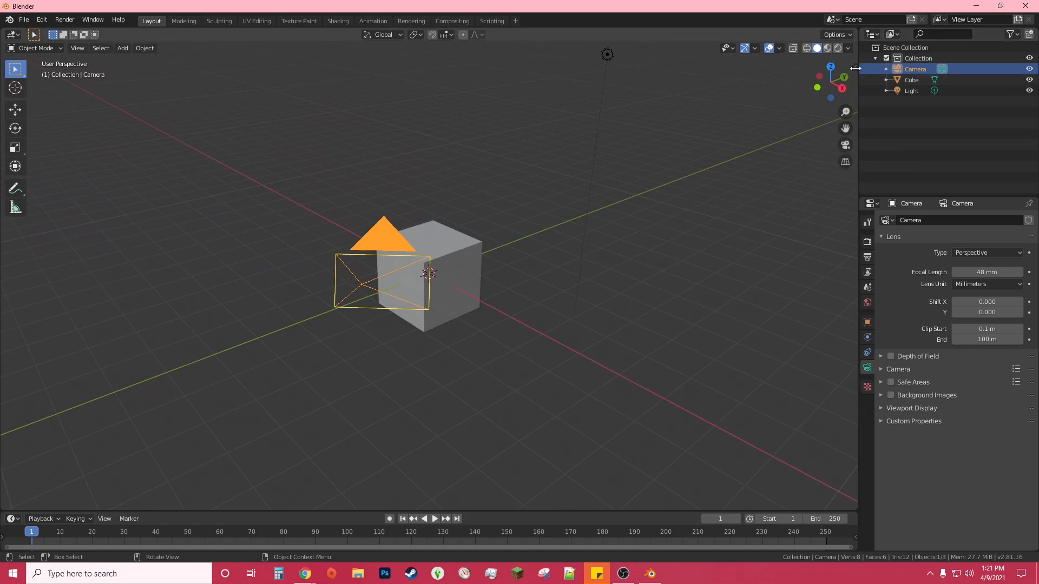
{"action": "left_click", "coordinate": [15, 109]}
{"action": "mouse_move", "coordinate": [405, 288]}
{"action": "left_mouse_down"}
{"action": "mouse_move", "coordinate": [380, 279]}
{"action": "mouse_move", "coordinate": [390, 273]}
{"action": "left_mouse_up"}
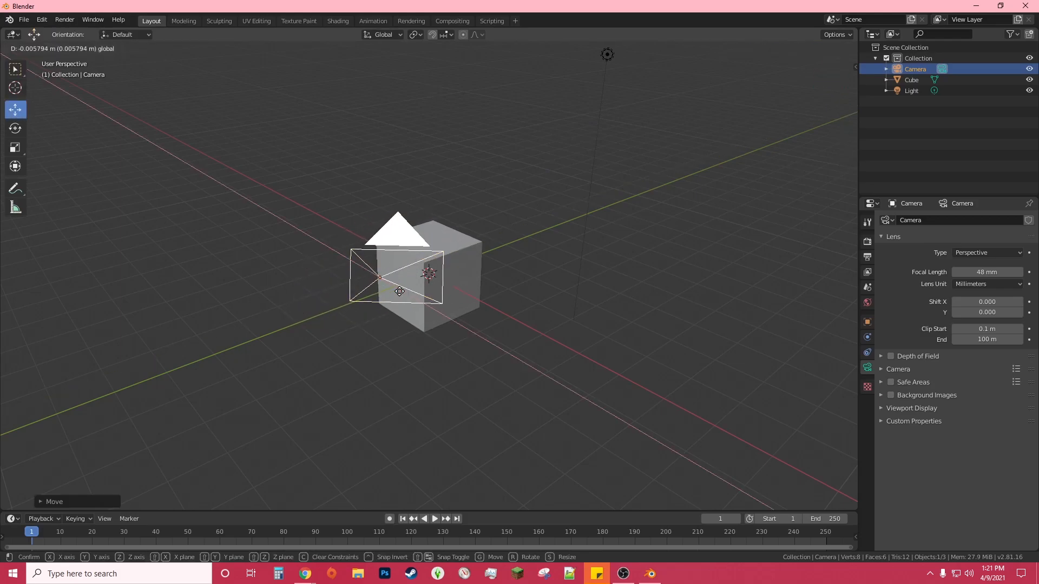
Enable Lock Camera to View, reframe the cube more frontally through the camera and return to the perspective view.
{"action": "left_click", "coordinate": [855, 67]}
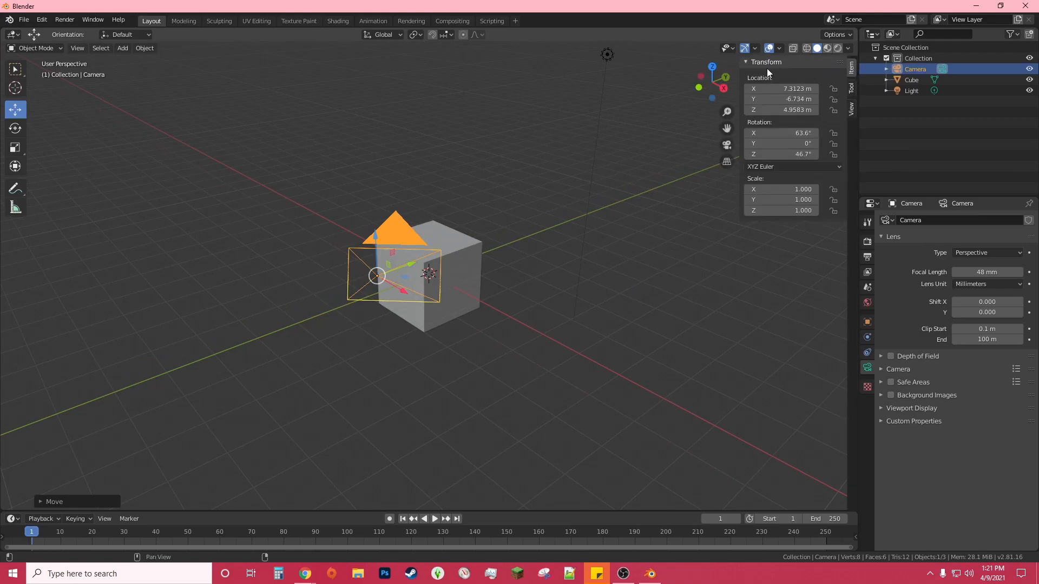
{"action": "left_click", "coordinate": [751, 61]}
{"action": "left_click", "coordinate": [852, 112]}
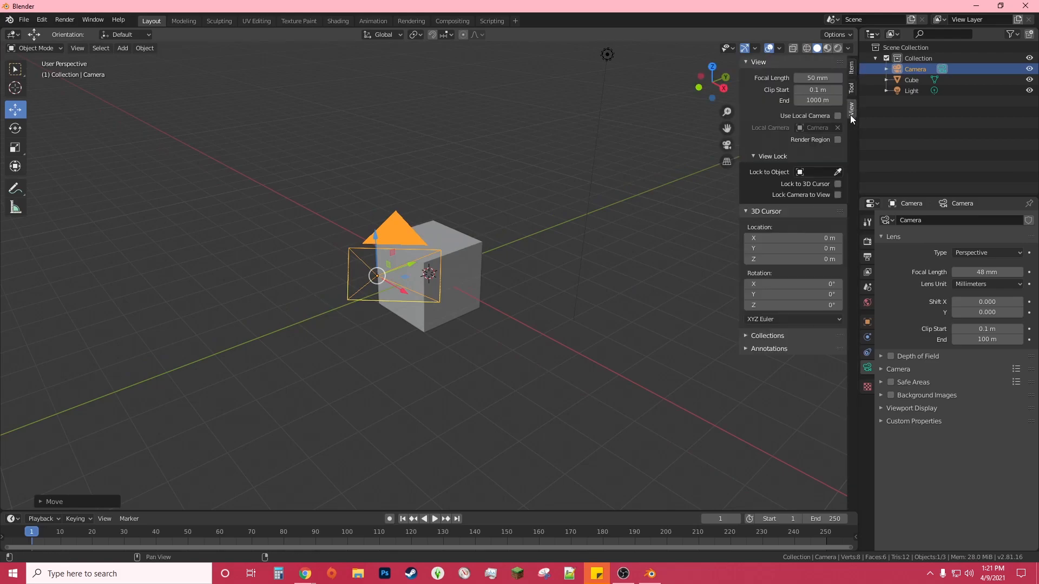
{"action": "left_click", "coordinate": [837, 195]}
{"action": "left_click", "coordinate": [727, 145]}
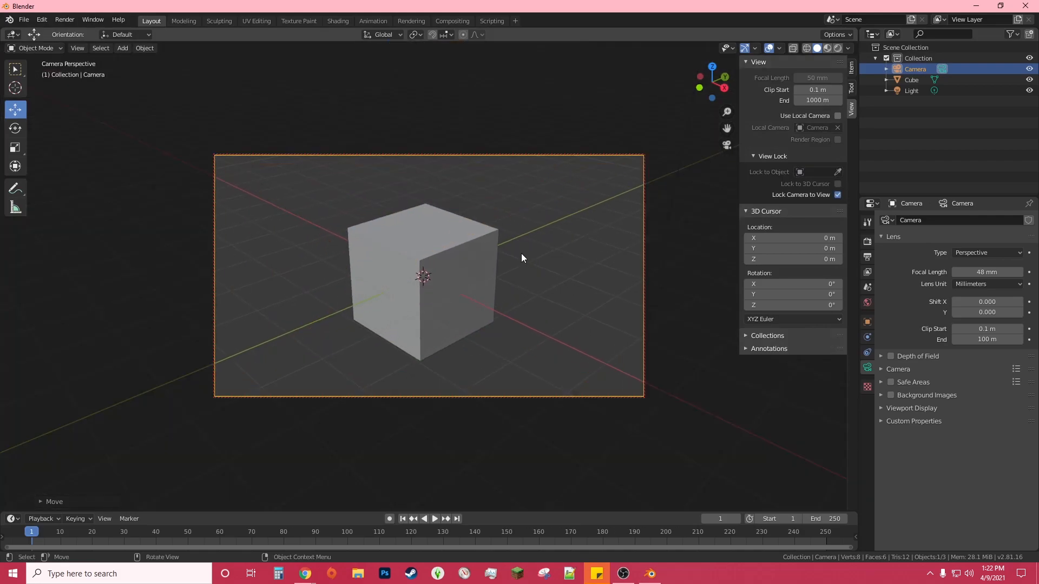
{"action": "middle_click_drag", "start_coordinate": [469, 204], "coordinate": [451, 251]}
{"action": "left_click_drag", "start_coordinate": [727, 129], "coordinate": [726, 97]}
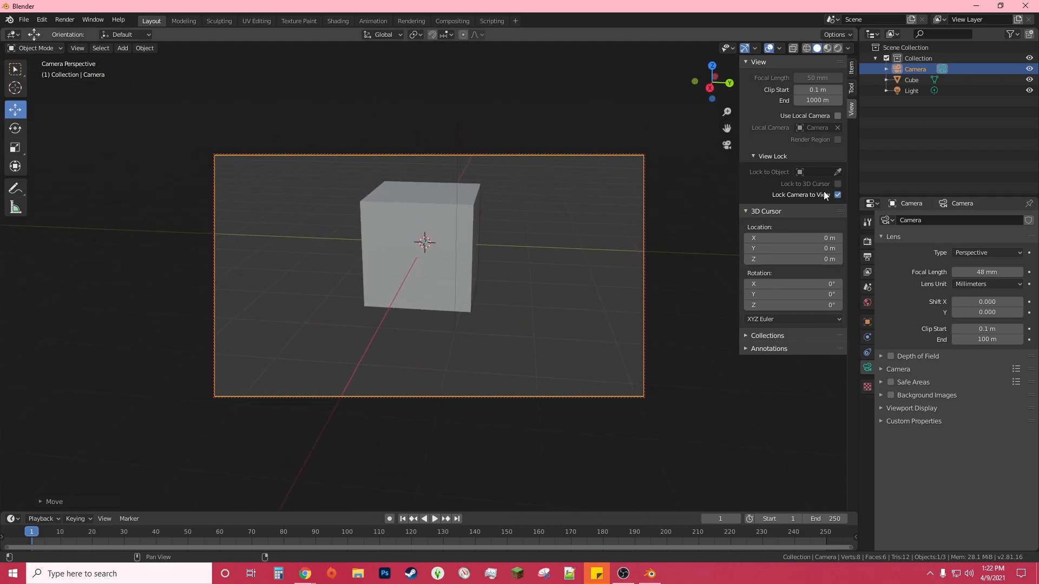
{"action": "left_click", "coordinate": [726, 145]}
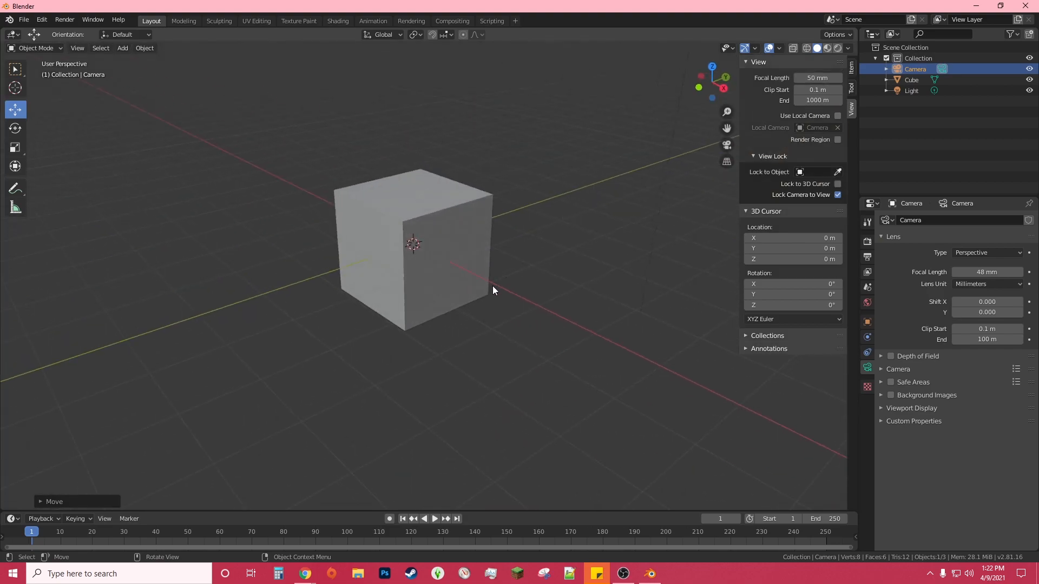
Scale the default cube up uniformly to several times its size.
{"action": "scroll", "coordinate": [504, 233], "scroll_direction": "down", "scroll_amount": 3}
{"action": "left_click", "coordinate": [438, 239]}
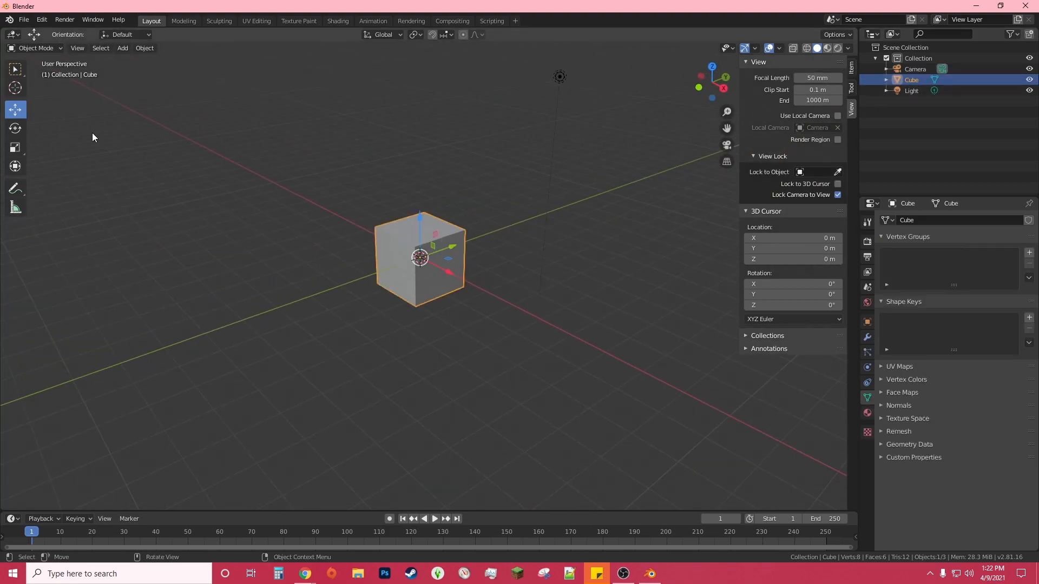
{"action": "left_click", "coordinate": [15, 151]}
{"action": "middle_click_drag", "start_coordinate": [541, 271], "coordinate": [463, 258]}
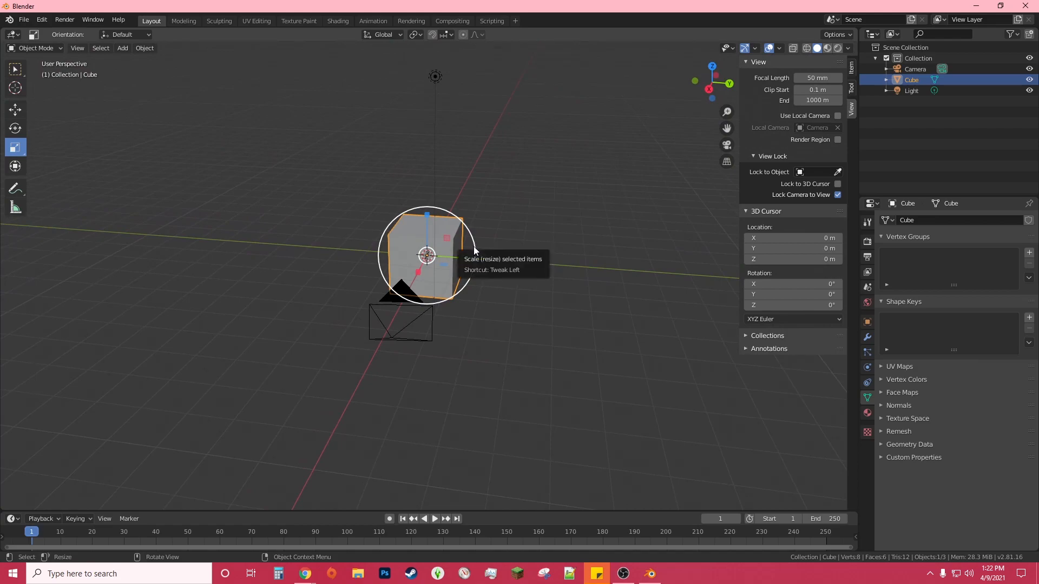
{"action": "left_click_drag", "start_coordinate": [475, 245], "coordinate": [622, 272]}
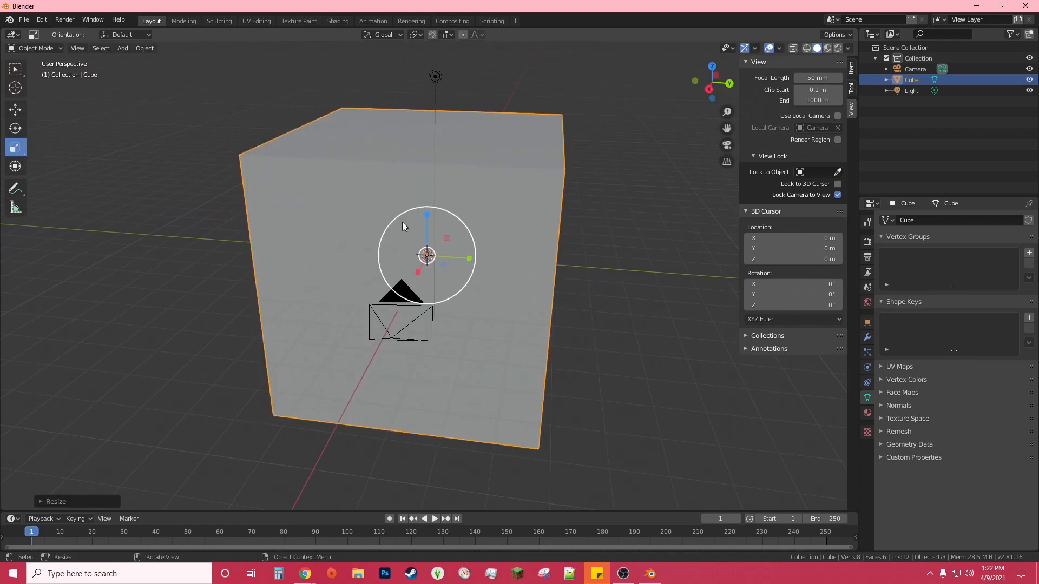
{"action": "mouse_move", "coordinate": [473, 241]}
{"action": "left_mouse_down"}
{"action": "mouse_move", "coordinate": [557, 239]}
{"action": "mouse_move", "coordinate": [463, 245]}
{"action": "left_mouse_up"}
Stretch the cube along the Y axis and reduce its height and depth to make a low, wide block.
{"action": "middle_click_drag", "start_coordinate": [553, 283], "coordinate": [573, 268]}
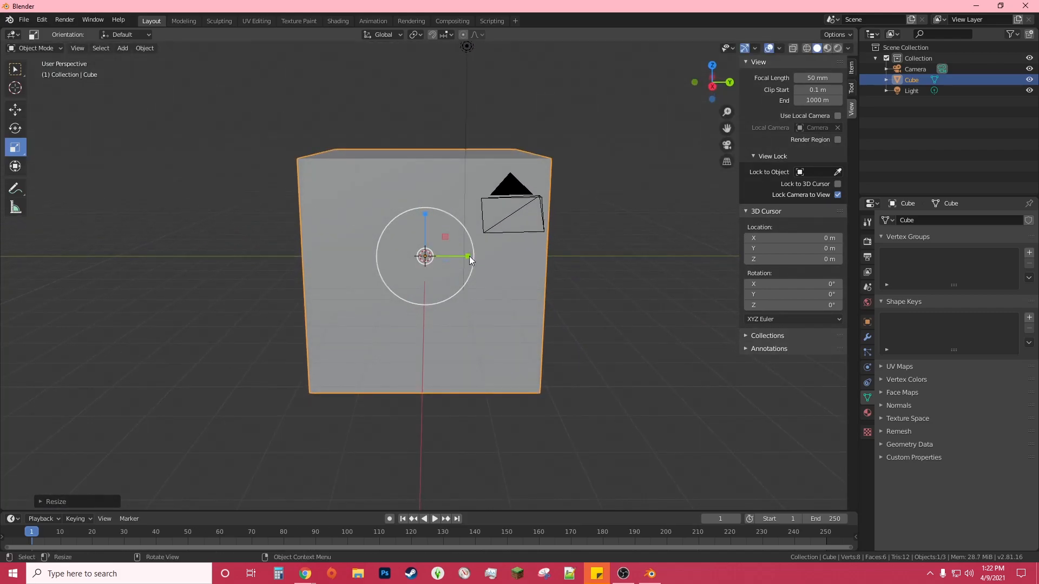
{"action": "left_click_drag", "start_coordinate": [466, 256], "coordinate": [497, 254]}
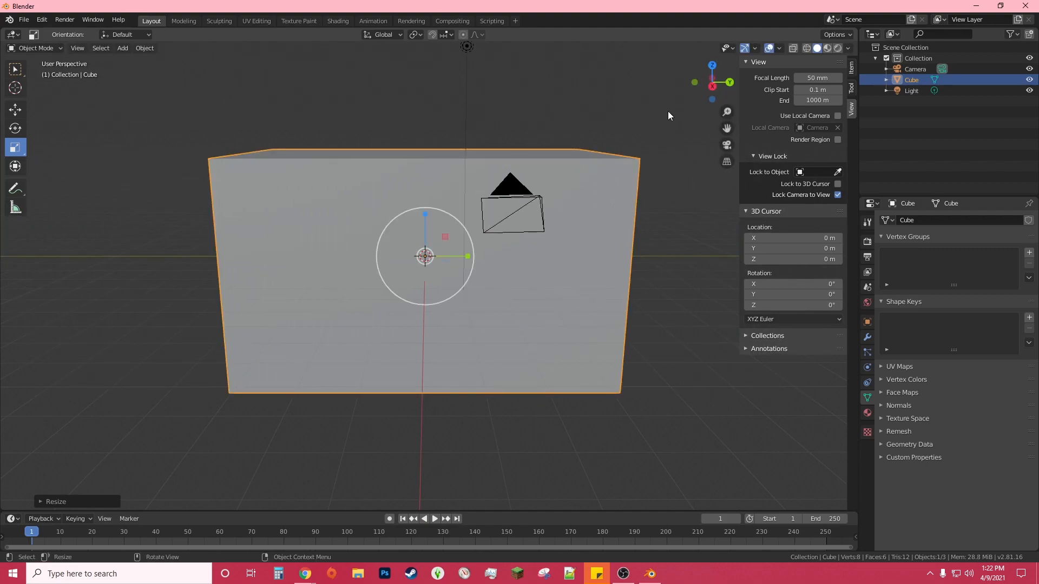
{"action": "middle_click_drag", "start_coordinate": [411, 320], "coordinate": [426, 194]}
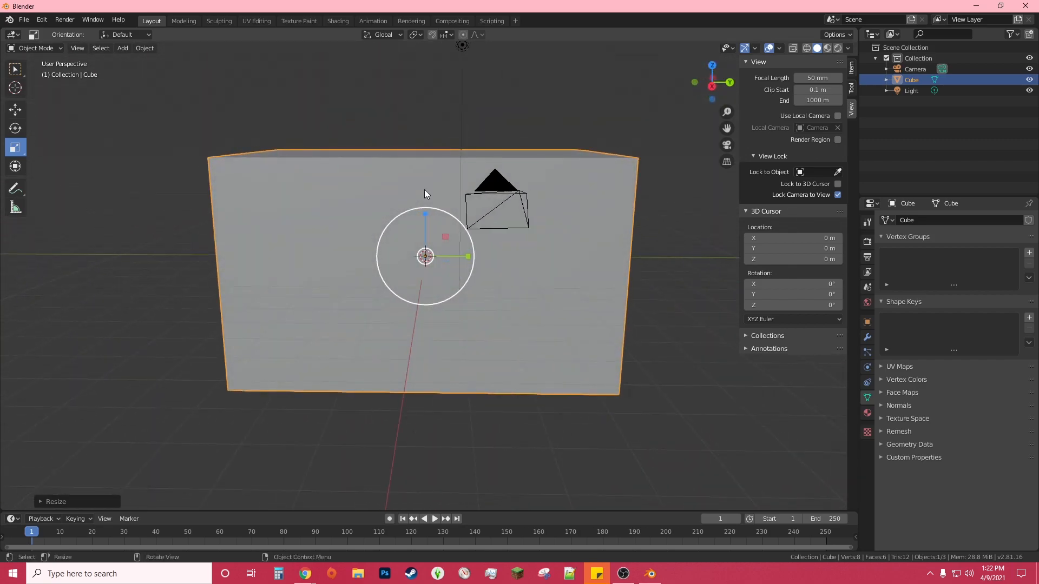
{"action": "left_click_drag", "start_coordinate": [426, 215], "coordinate": [424, 236]}
{"action": "middle_click_drag", "start_coordinate": [423, 236], "coordinate": [475, 340]}
{"action": "left_click_drag", "start_coordinate": [401, 258], "coordinate": [285, 256]}
{"action": "middle_click_drag", "start_coordinate": [284, 256], "coordinate": [424, 271]}
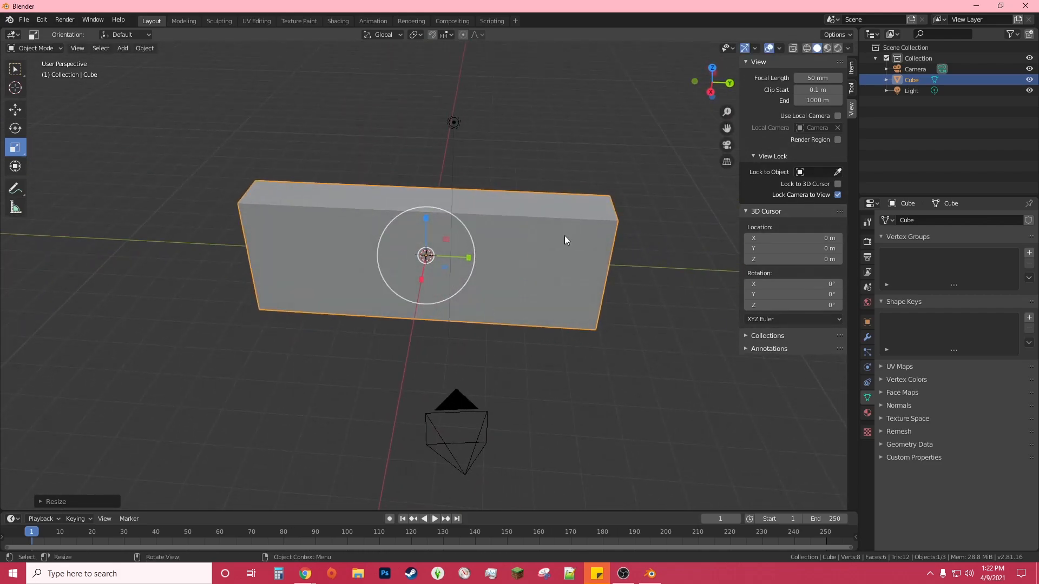
Deepen the block along the X axis, raise its height and trim its width to form a large room-shaped box.
{"action": "left_click_drag", "start_coordinate": [421, 279], "coordinate": [388, 371]}
{"action": "left_click_drag", "start_coordinate": [482, 246], "coordinate": [499, 216]}
{"action": "middle_click_drag", "start_coordinate": [499, 217], "coordinate": [524, 255]}
{"action": "left_click_drag", "start_coordinate": [420, 220], "coordinate": [427, 179]}
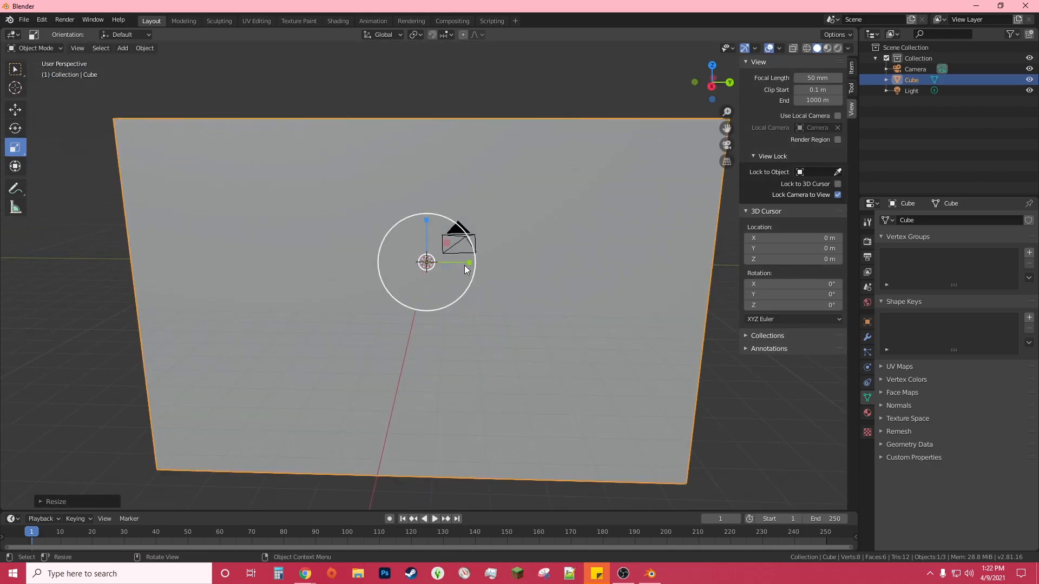
{"action": "left_click_drag", "start_coordinate": [475, 260], "coordinate": [445, 236]}
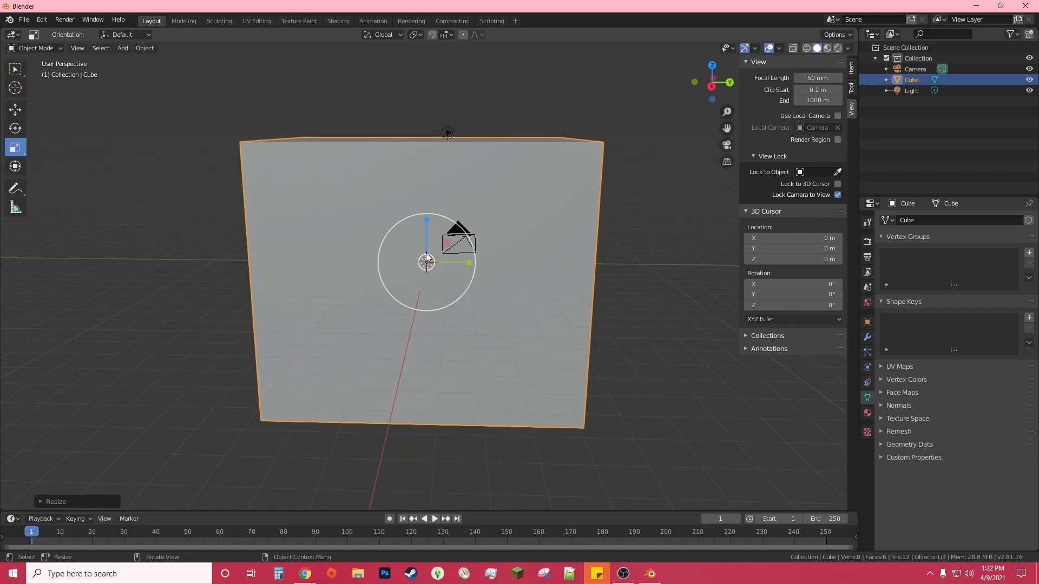
Inspect the box from several sides and switch it to Edit Mode.
{"action": "middle_click_drag", "start_coordinate": [282, 152], "coordinate": [379, 255]}
{"action": "middle_click_drag", "start_coordinate": [494, 348], "coordinate": [461, 362]}
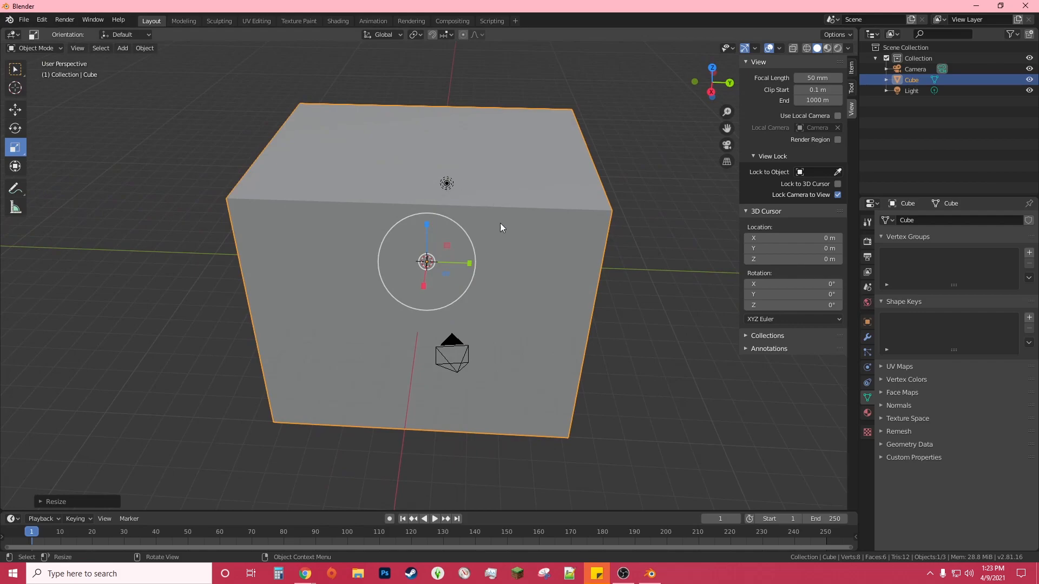
{"action": "scroll", "coordinate": [525, 327], "scroll_direction": "up", "scroll_amount": 6}
{"action": "middle_click_drag", "start_coordinate": [525, 322], "coordinate": [409, 290]}
{"action": "scroll", "coordinate": [420, 301], "scroll_direction": "down", "scroll_amount": 8}
{"action": "middle_click_drag", "start_coordinate": [468, 330], "coordinate": [609, 334]}
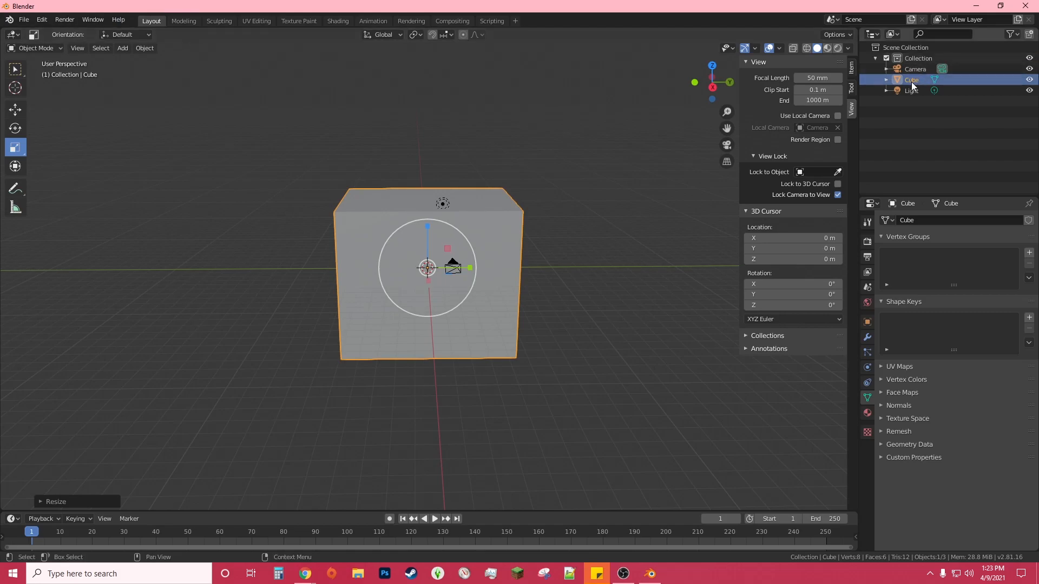
{"action": "left_click", "coordinate": [34, 48]}
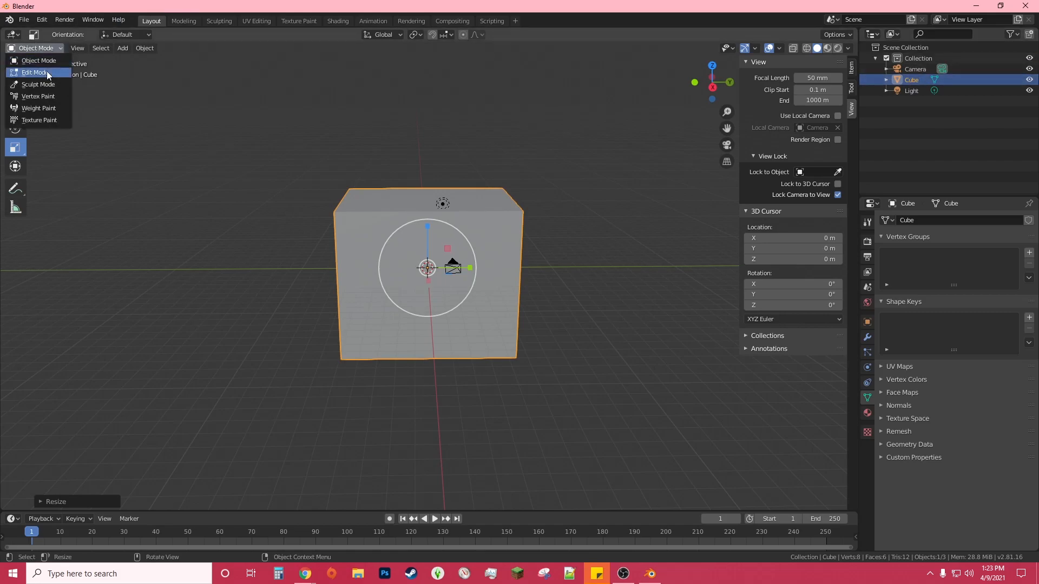
{"action": "left_click", "coordinate": [46, 71]}
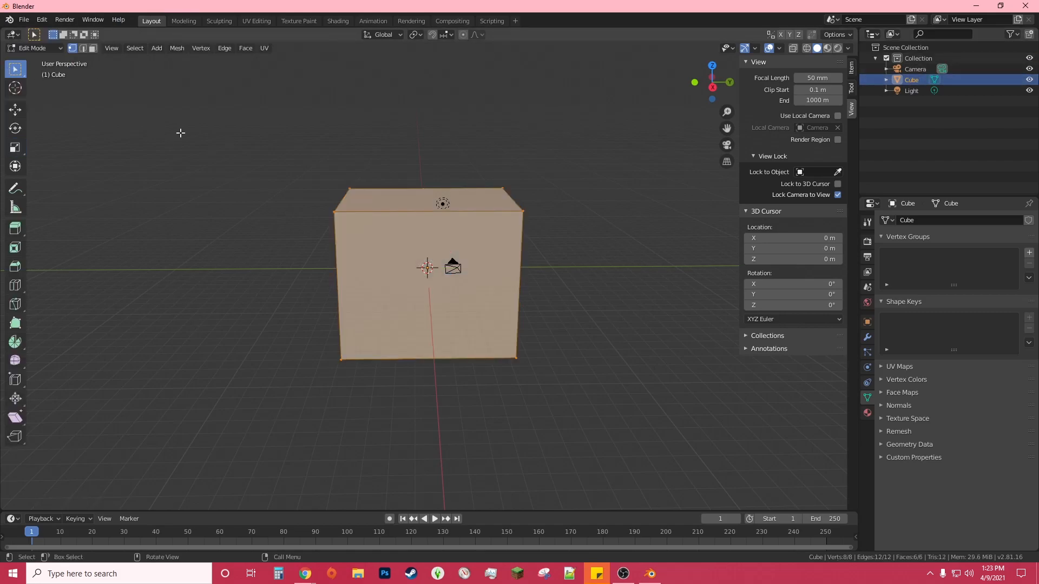
Switch to face selection and delete the box's large front face to open up the room.
{"action": "left_click", "coordinate": [94, 48]}
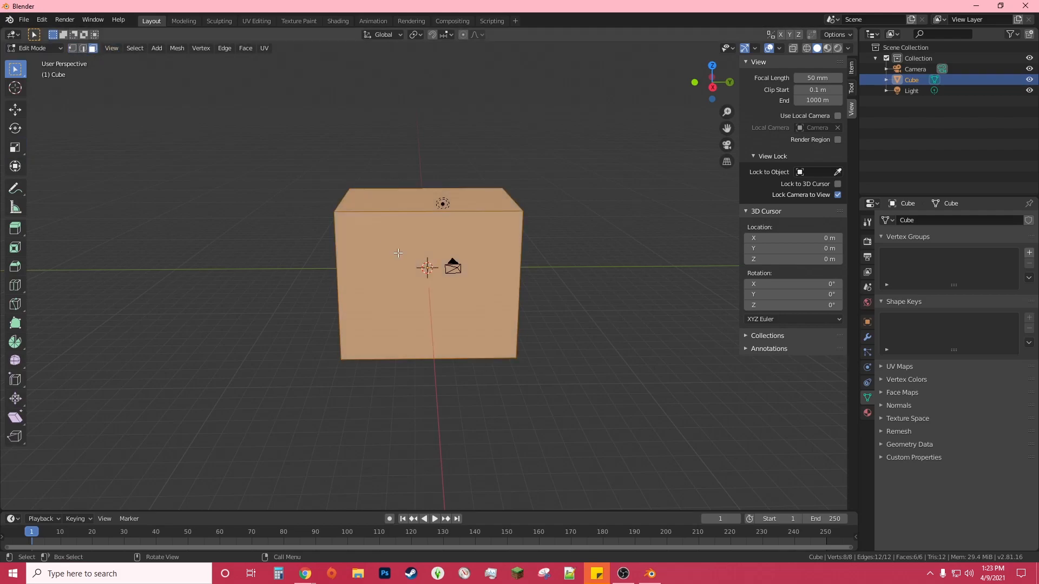
{"action": "left_click", "coordinate": [391, 238]}
{"action": "middle_click_drag", "start_coordinate": [606, 313], "coordinate": [507, 276]}
{"action": "middle_click_drag", "start_coordinate": [311, 242], "coordinate": [393, 269]}
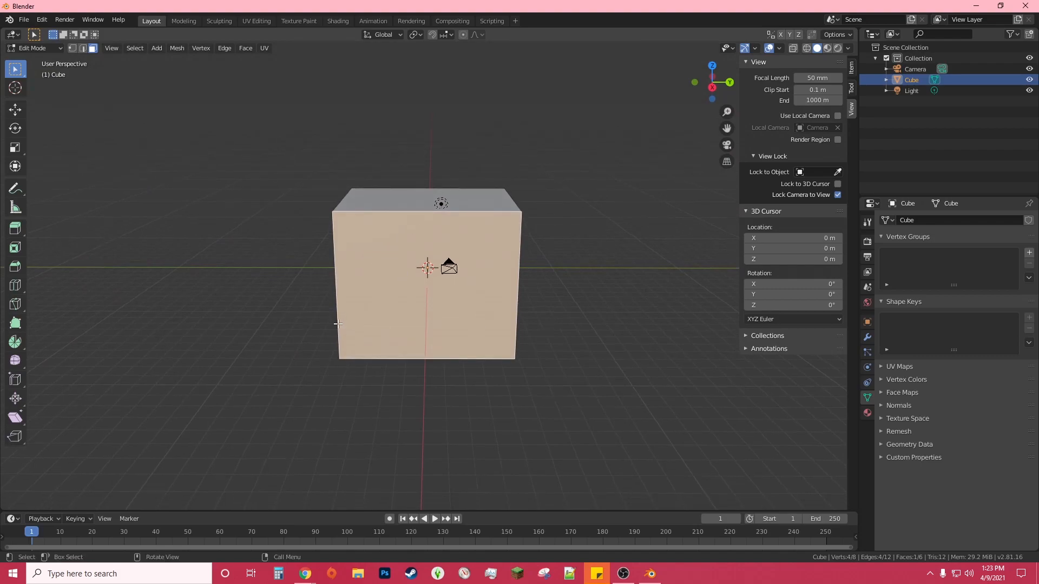
{"action": "right_click", "coordinate": [395, 258]}
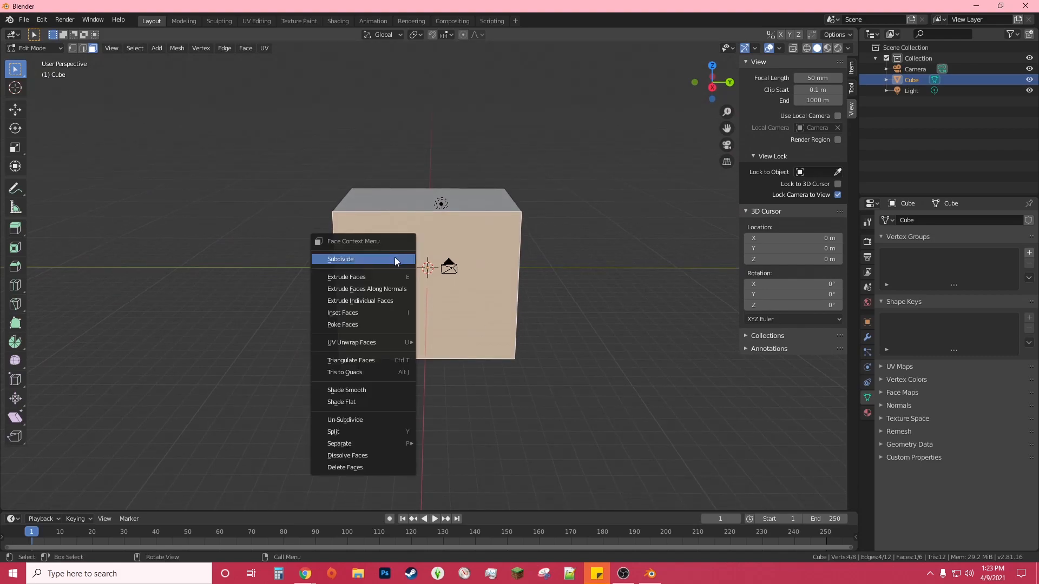
{"action": "left_click", "coordinate": [377, 470]}
{"action": "middle_click_drag", "start_coordinate": [546, 286], "coordinate": [485, 259]}
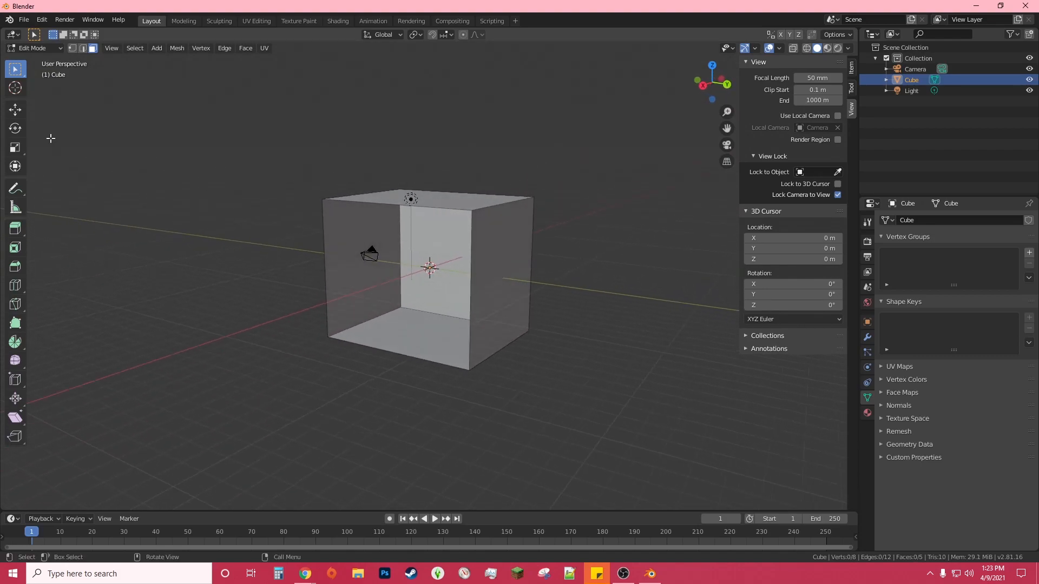
Return to Object Mode and raise the room along the Z axis until its floor sits about level with the grid.
{"action": "left_click", "coordinate": [15, 110]}
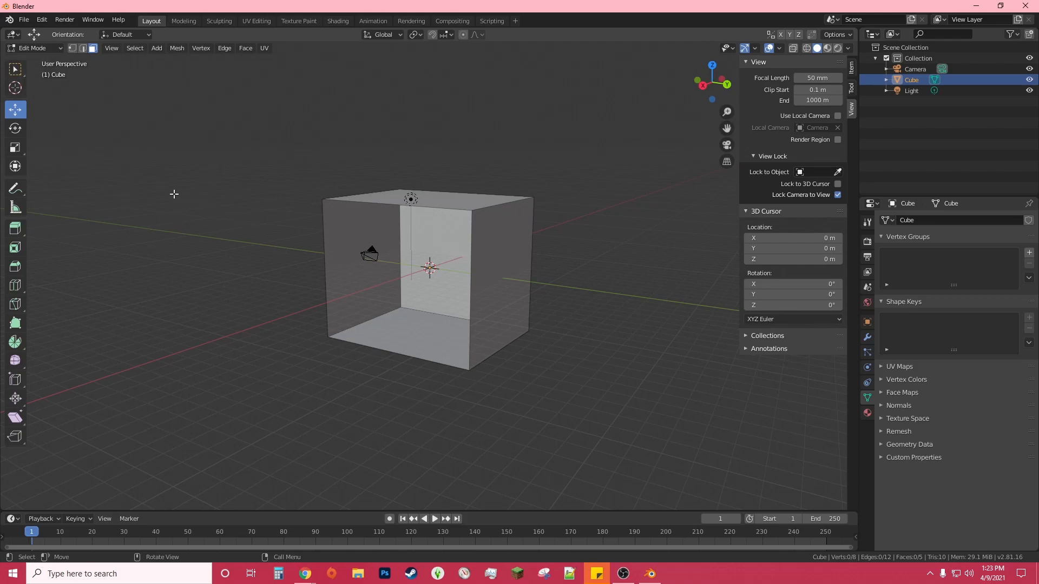
{"action": "left_click", "coordinate": [34, 47]}
{"action": "left_click", "coordinate": [33, 55]}
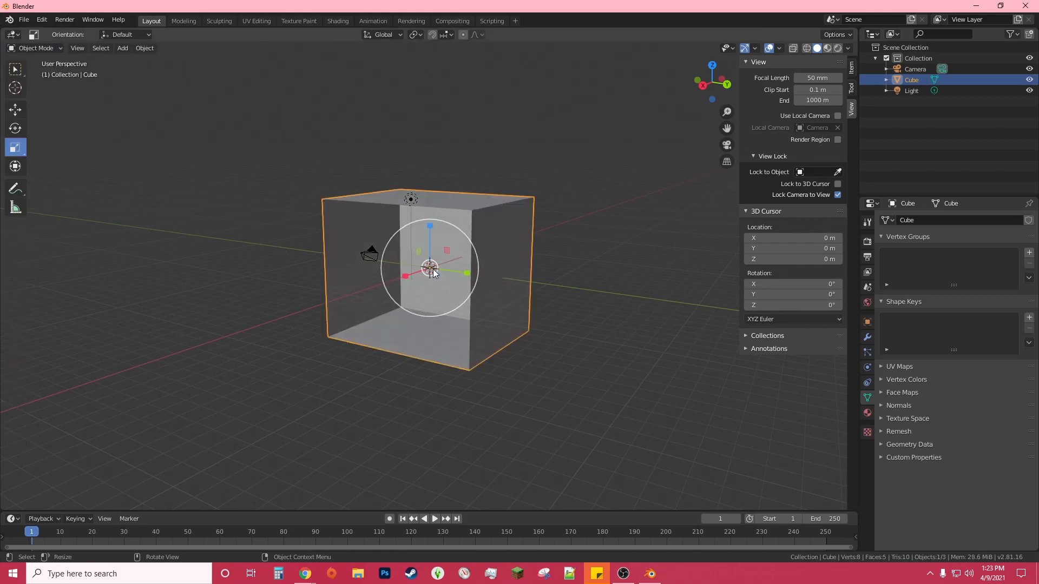
{"action": "middle_click_drag", "start_coordinate": [433, 270], "coordinate": [271, 209]}
{"action": "left_click", "coordinate": [16, 110]}
{"action": "left_click_drag", "start_coordinate": [437, 231], "coordinate": [432, 152]}
{"action": "scroll", "coordinate": [527, 222], "scroll_direction": "up", "scroll_amount": 5}
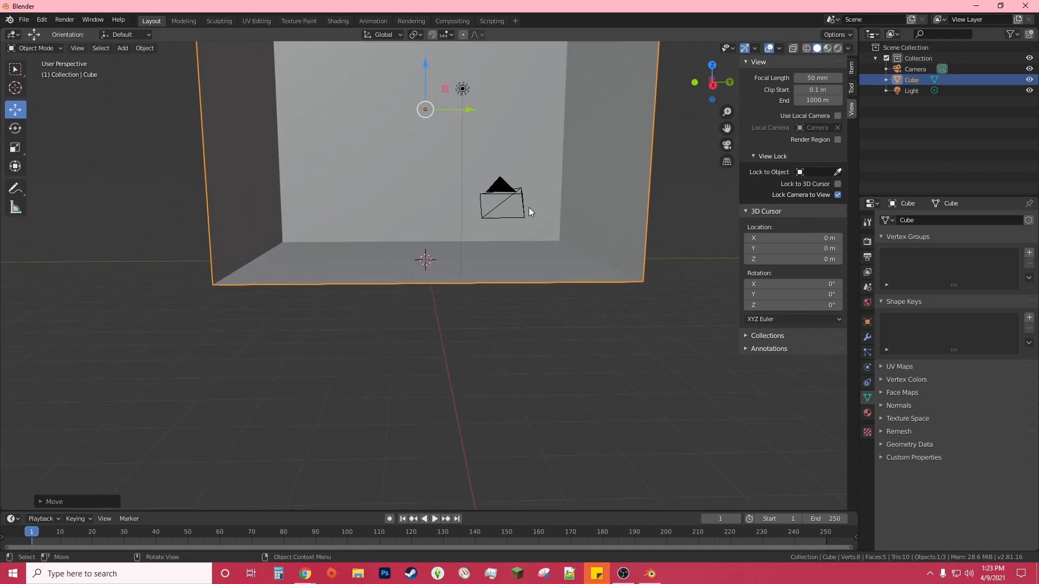
{"action": "left_click_drag", "start_coordinate": [727, 129], "coordinate": [716, 261]}
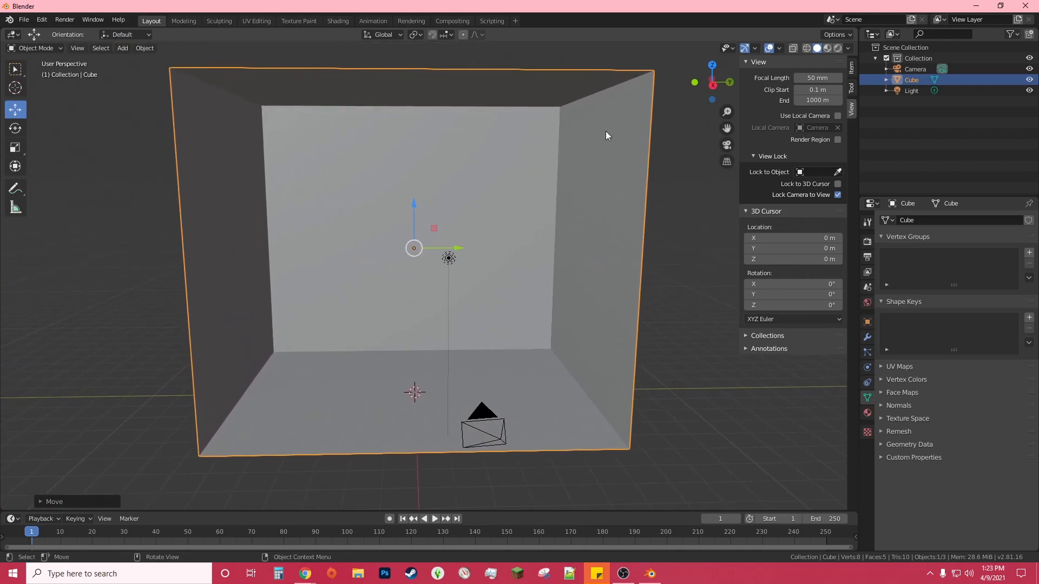
{"action": "mouse_move", "coordinate": [471, 252]}
{"action": "middle_mouse_down"}
{"action": "mouse_move", "coordinate": [478, 260]}
{"action": "mouse_move", "coordinate": [442, 269]}
{"action": "mouse_move", "coordinate": [474, 254]}
{"action": "middle_mouse_up"}
Add a new collection to the scene and name it Sim.
{"action": "left_click", "coordinate": [946, 138]}
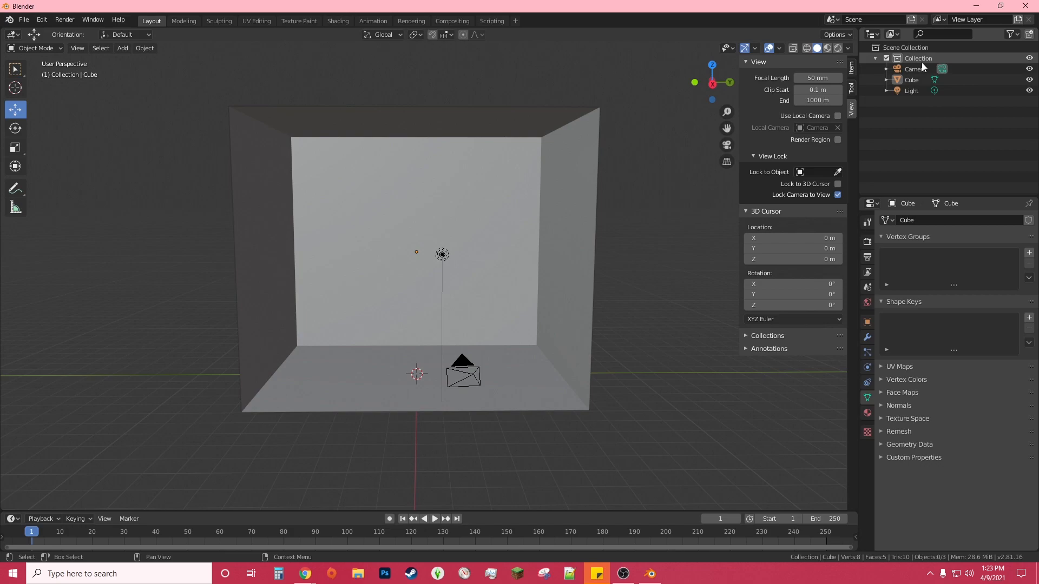
{"action": "left_click", "coordinate": [1030, 34]}
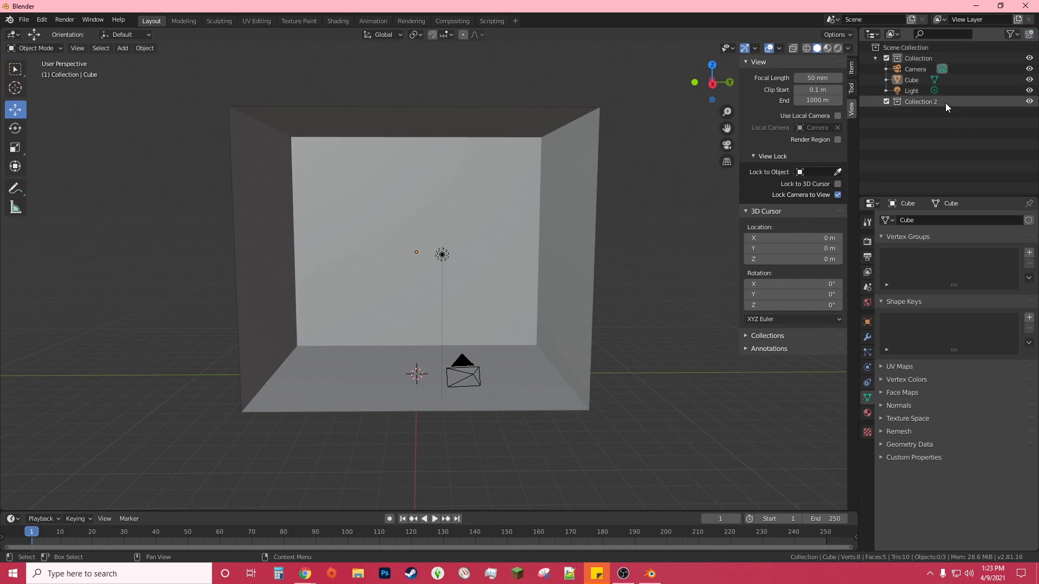
{"action": "double_click", "coordinate": [927, 102]}
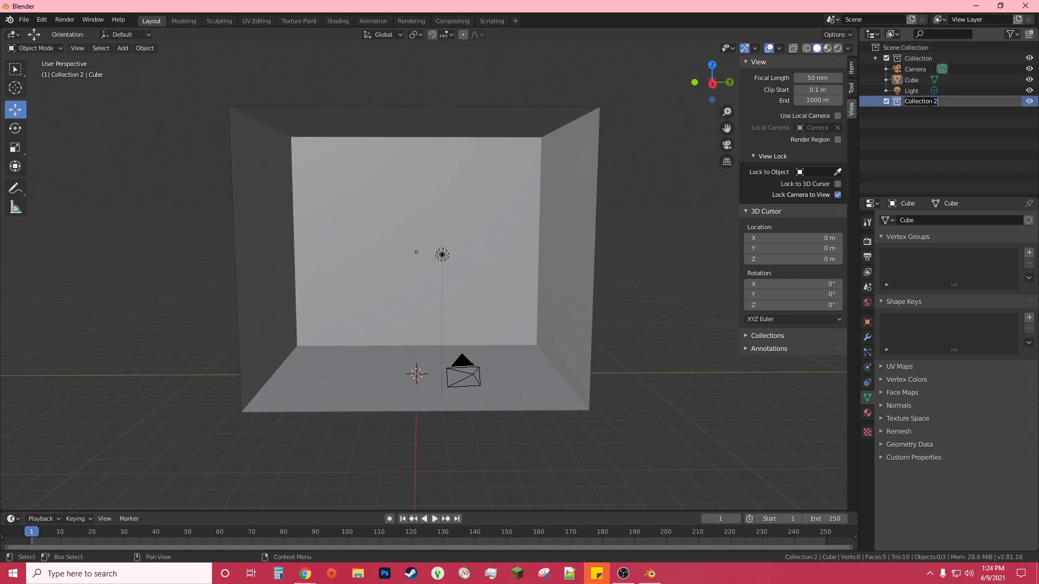
{"action": "type", "text": "Sim"}
{"action": "key", "text": "Return"}
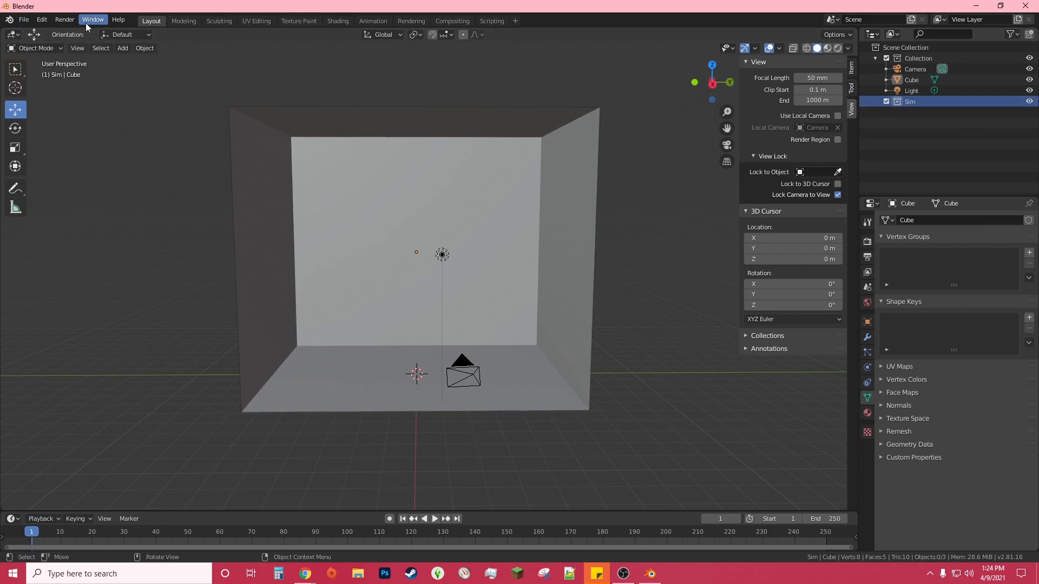
Start a Collada (.dae) import and bookmark the Documents folder as a favorite in the file browser.
{"action": "left_click", "coordinate": [24, 19]}
{"action": "mouse_move", "coordinate": [57, 164]}
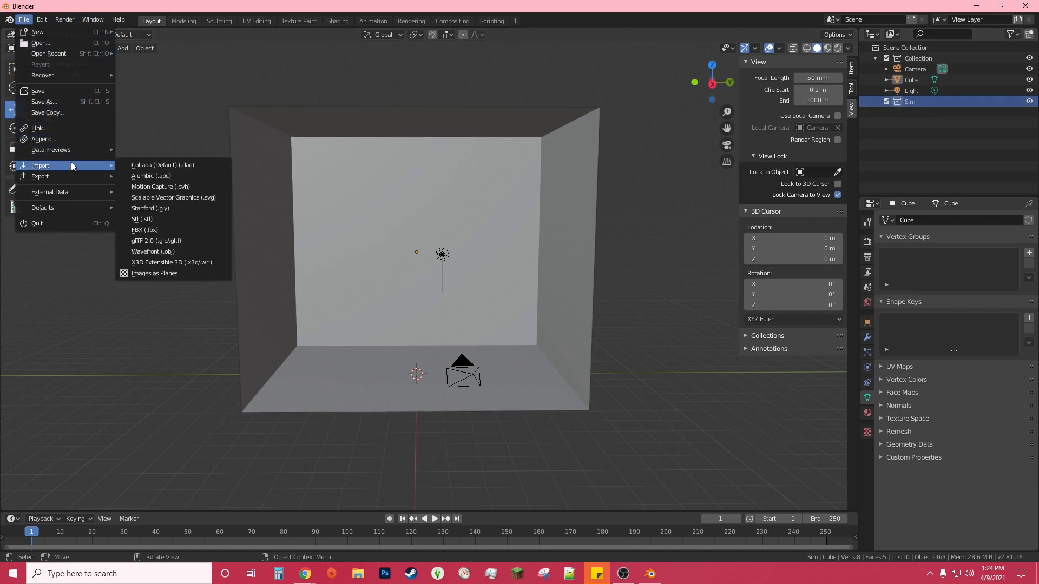
{"action": "left_click", "coordinate": [169, 165]}
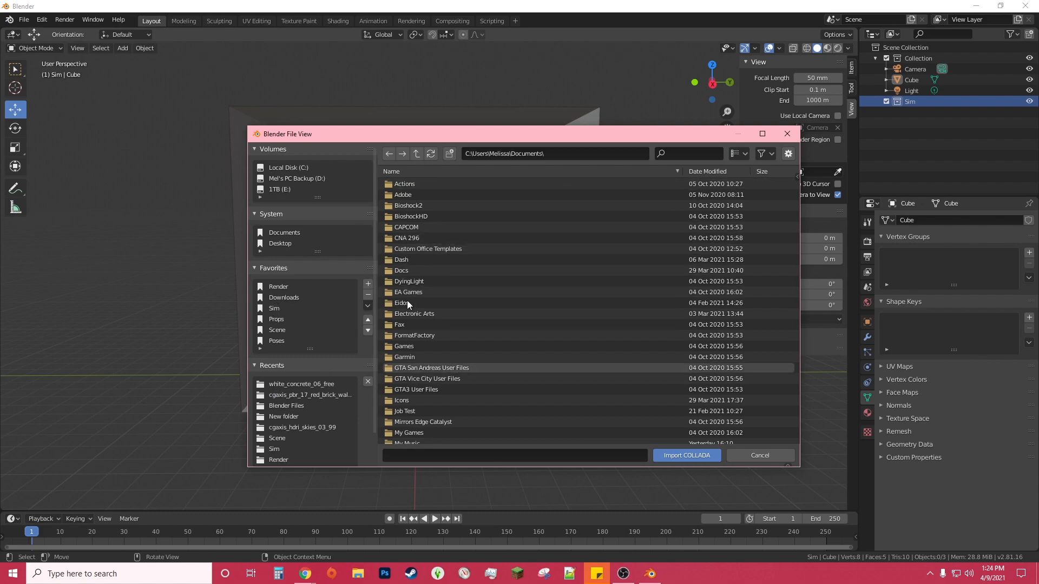
{"action": "left_click_drag", "start_coordinate": [411, 133], "coordinate": [337, 88]}
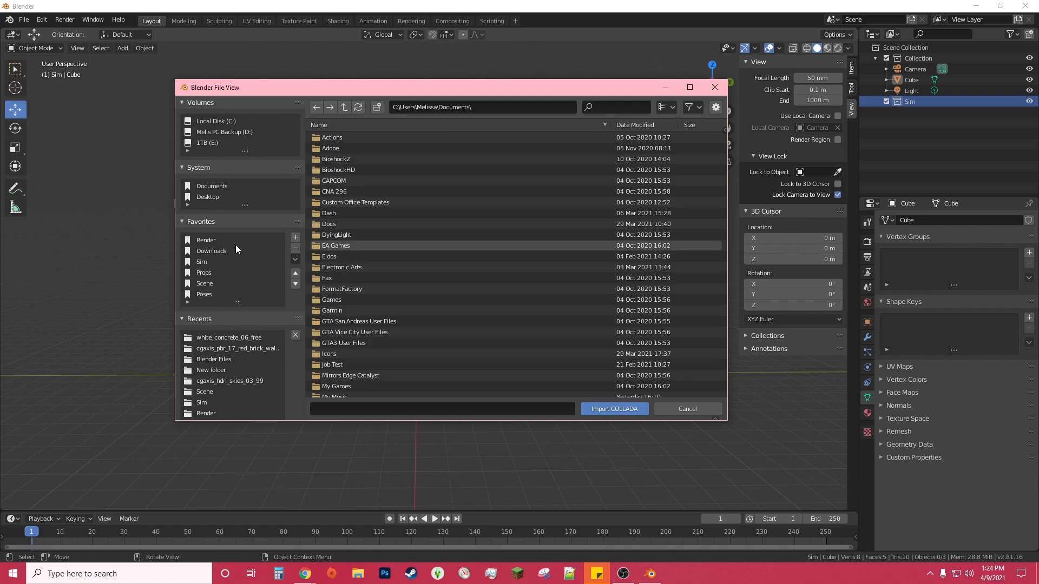
{"action": "scroll", "coordinate": [254, 263], "scroll_direction": "down", "scroll_amount": 1}
{"action": "scroll", "coordinate": [254, 263], "scroll_direction": "up", "scroll_amount": 1}
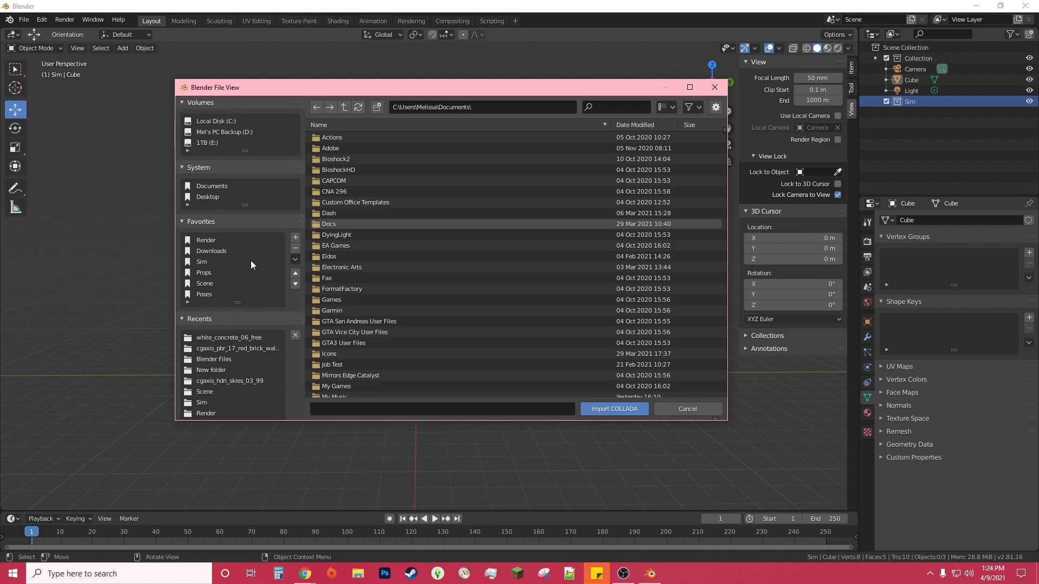
{"action": "left_click", "coordinate": [296, 238]}
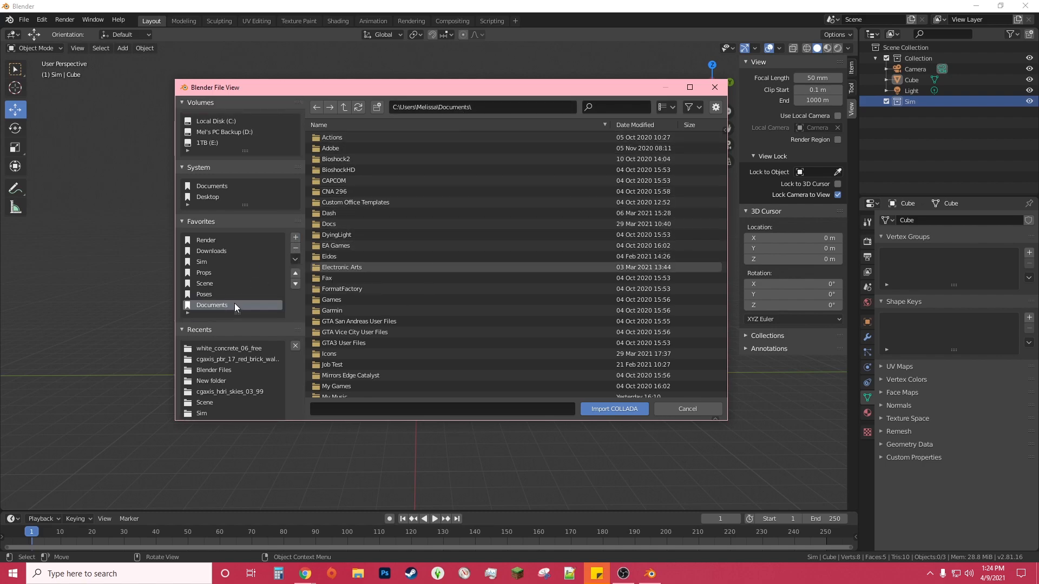
Import PiperTaylor4.dae from the bookmarked Sim folder into the Sim collection.
{"action": "left_click", "coordinate": [210, 239]}
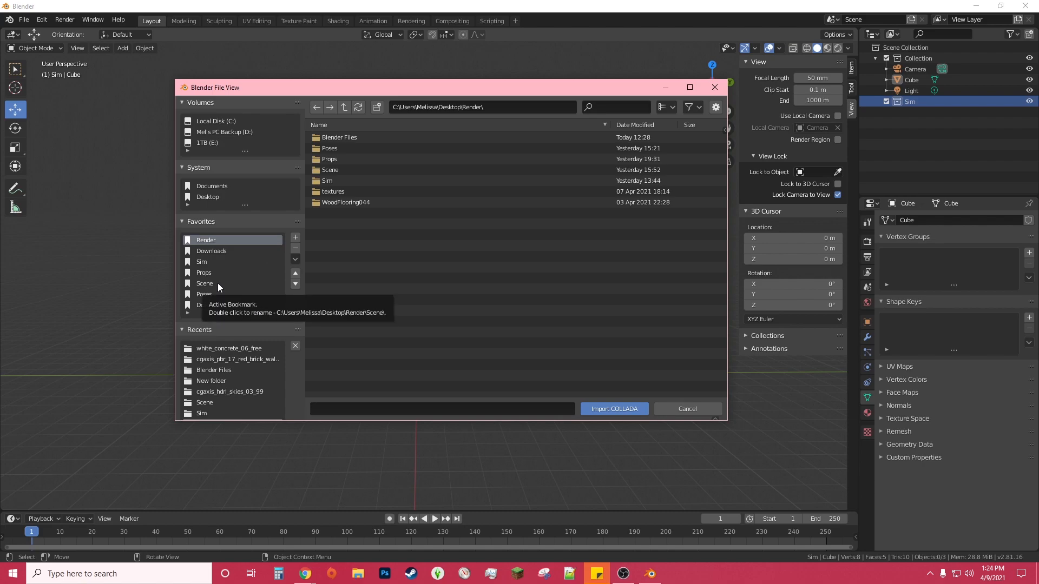
{"action": "left_click", "coordinate": [210, 263]}
{"action": "scroll", "coordinate": [466, 279], "scroll_direction": "down", "scroll_amount": 3}
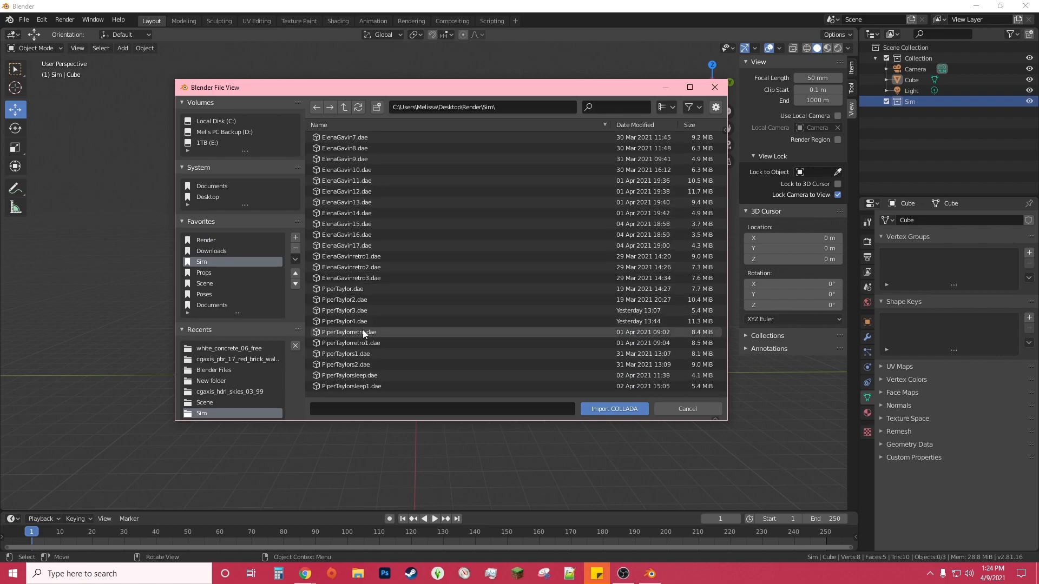
{"action": "double_click", "coordinate": [360, 322]}
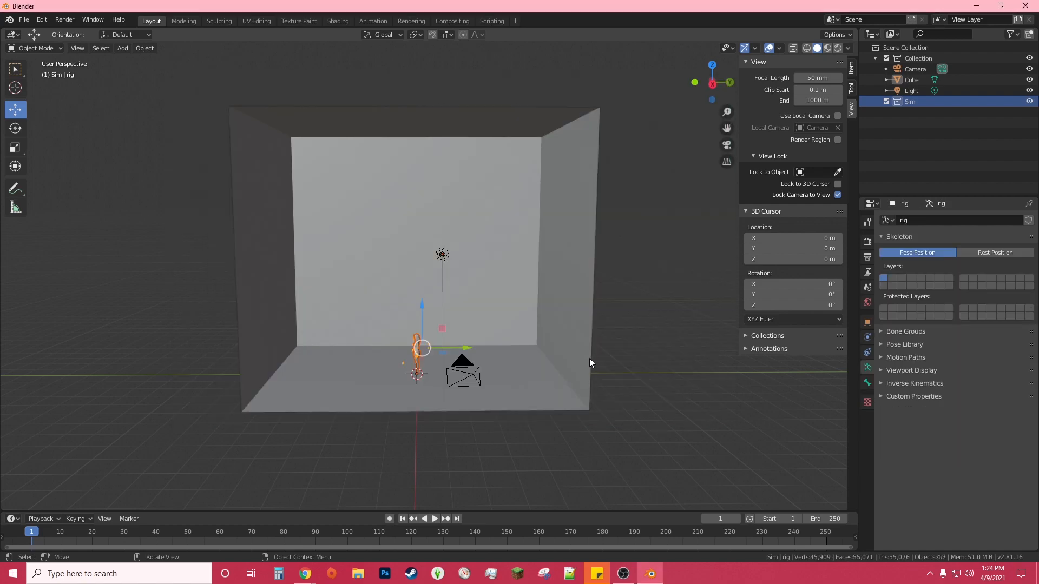
Expand the Sim collection and delete the Lamp that was imported with the character.
{"action": "scroll", "coordinate": [510, 363], "scroll_direction": "up", "scroll_amount": 5}
{"action": "middle_click_drag", "start_coordinate": [509, 364], "coordinate": [554, 382]}
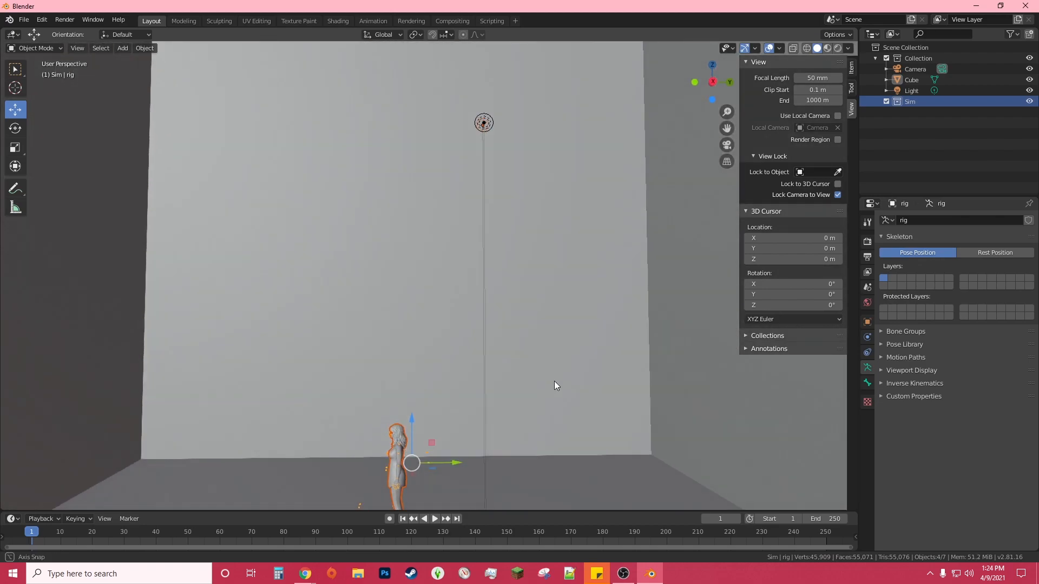
{"action": "scroll", "coordinate": [470, 388], "scroll_direction": "down", "scroll_amount": 4}
{"action": "middle_click_drag", "start_coordinate": [469, 388], "coordinate": [469, 395]}
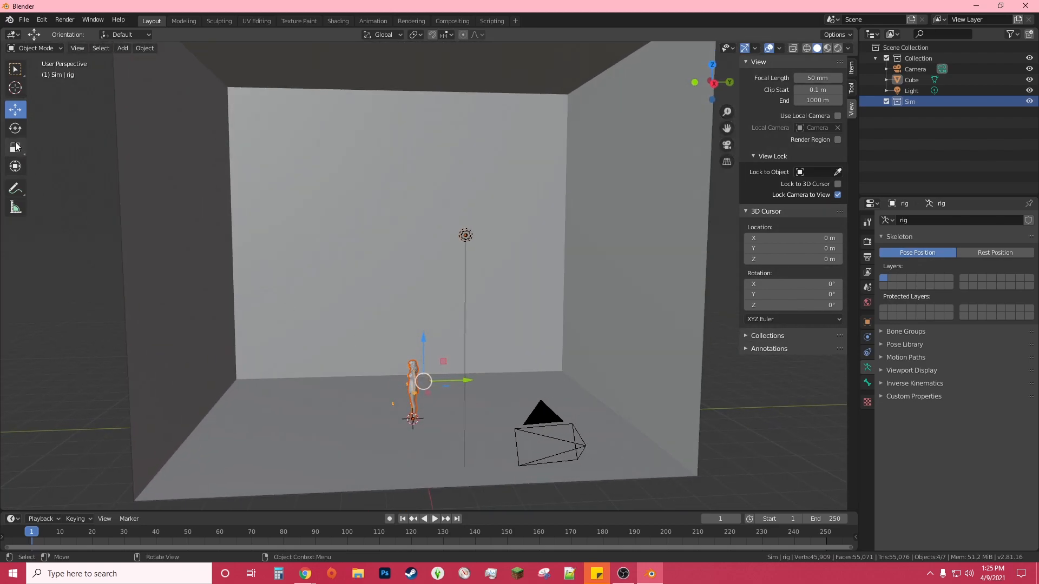
{"action": "left_click", "coordinate": [875, 101]}
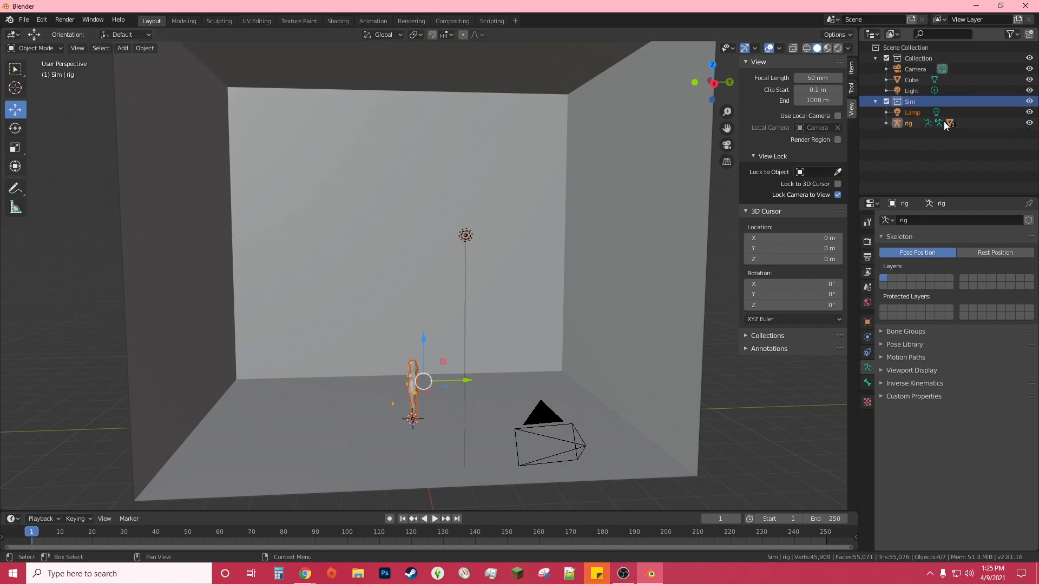
{"action": "left_click", "coordinate": [913, 112]}
{"action": "left_click", "coordinate": [910, 123]}
{"action": "left_click", "coordinate": [912, 113]}
{"action": "right_click", "coordinate": [912, 113]}
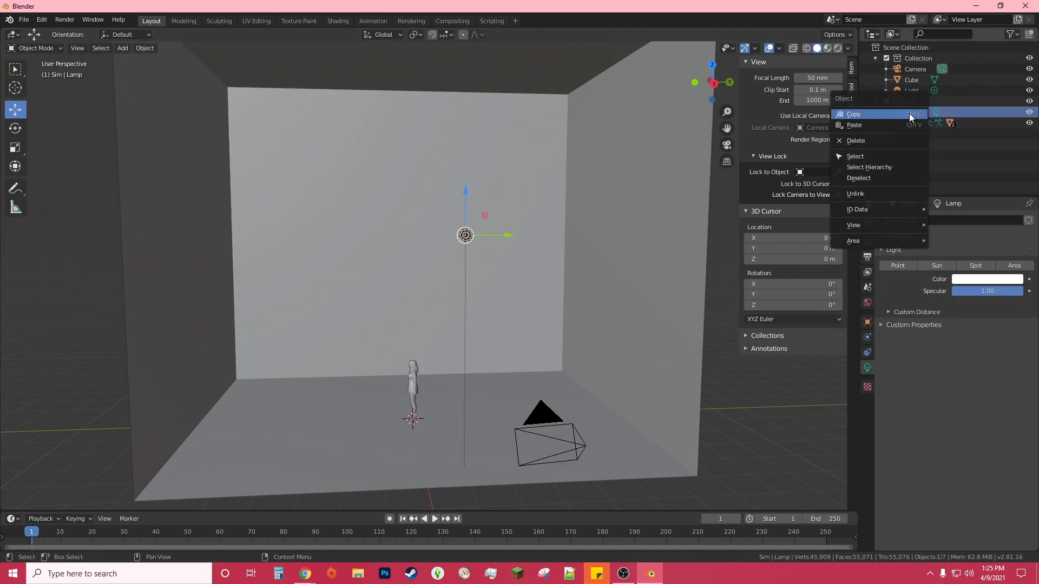
{"action": "left_click", "coordinate": [884, 140]}
Rename the imported rig in the Sim collection to Piper.
{"action": "left_click", "coordinate": [914, 113]}
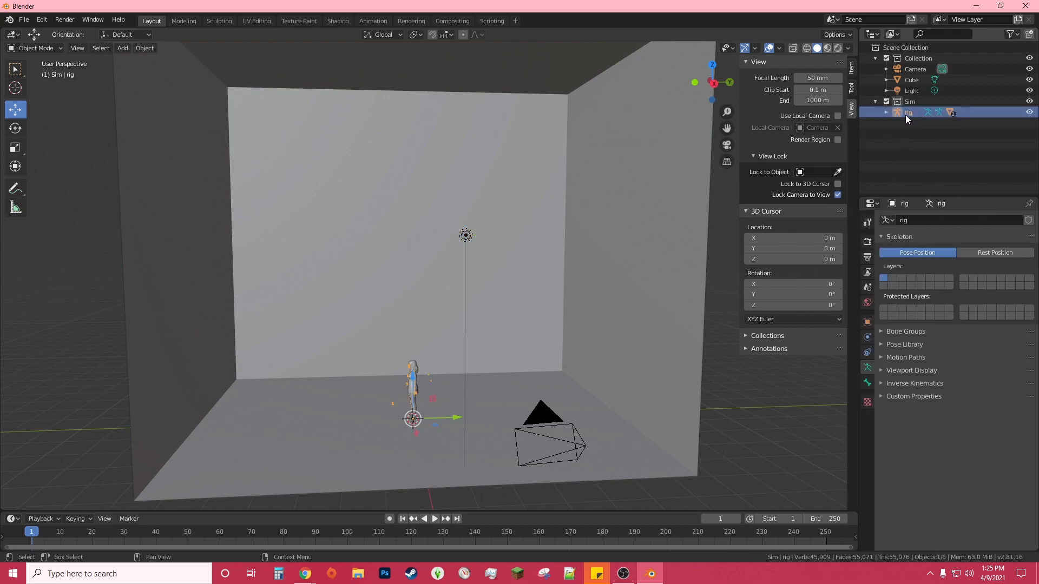
{"action": "double_click", "coordinate": [911, 115]}
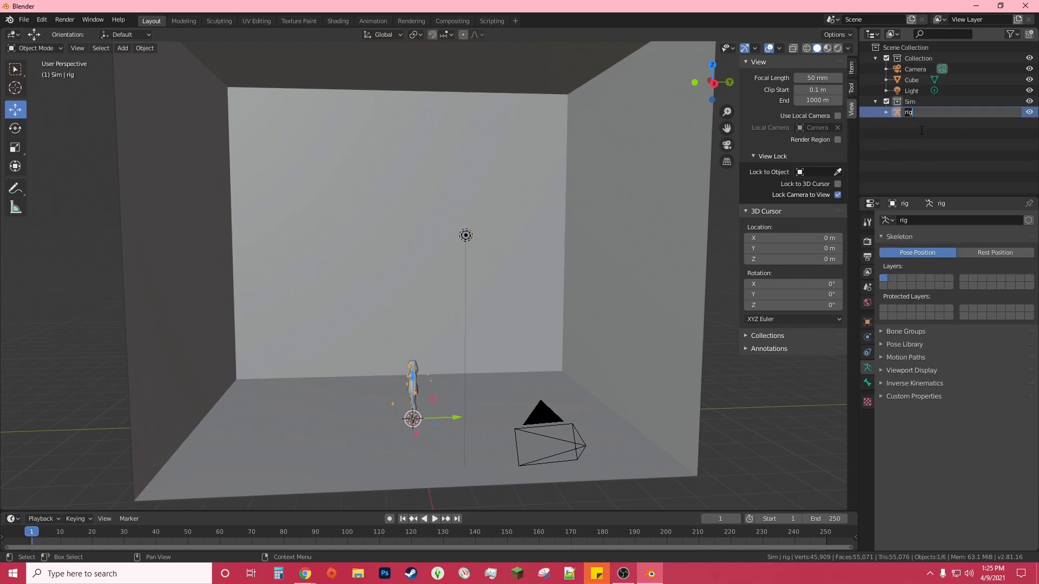
{"action": "type", "text": "Piper"}
{"action": "key", "text": "Return"}
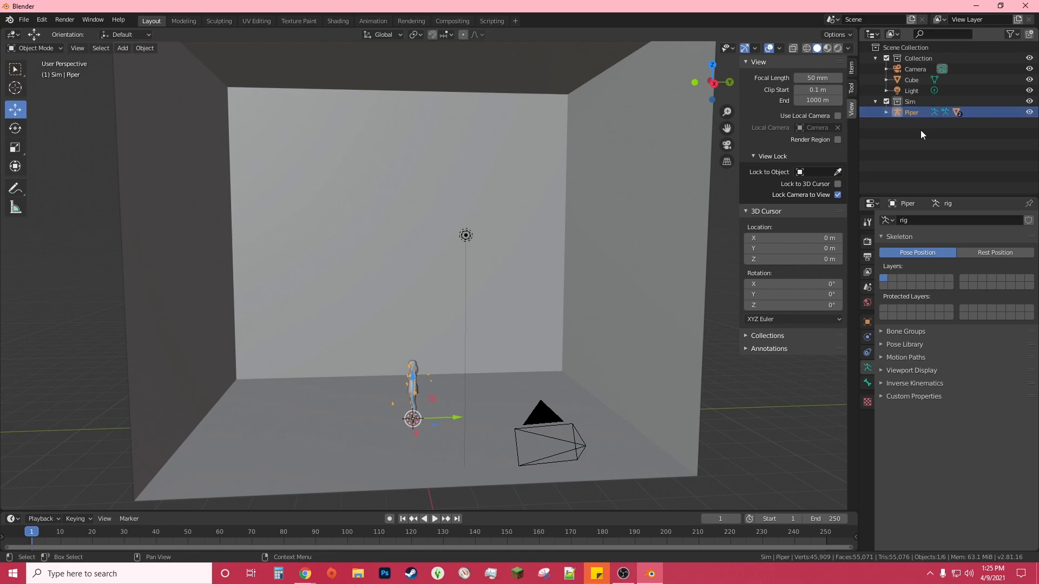
Preview the room in Rendered and Solid shading, and set the viewport to Material Preview.
{"action": "middle_click_drag", "start_coordinate": [537, 339], "coordinate": [460, 403]}
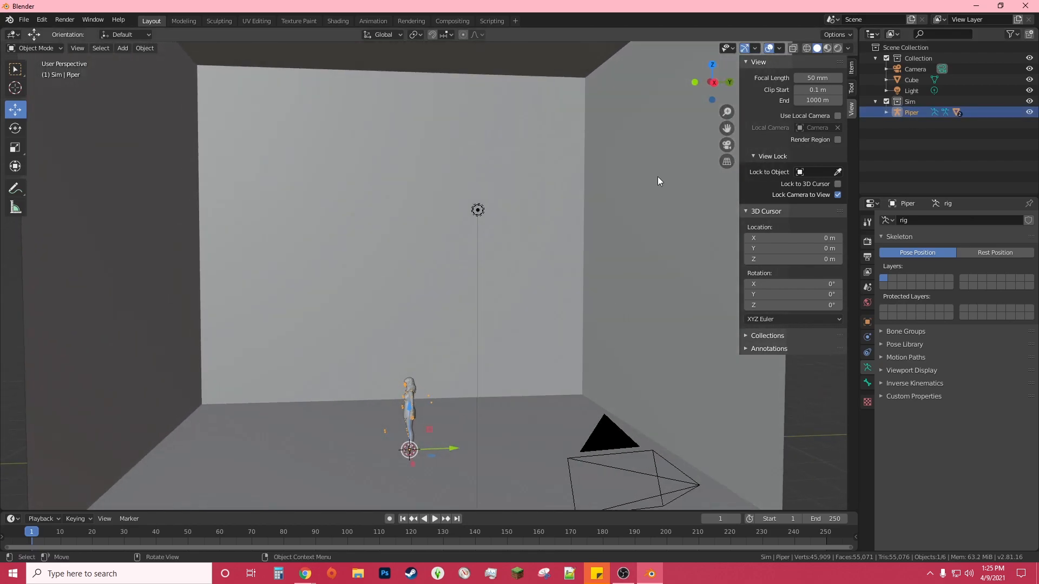
{"action": "left_click", "coordinate": [836, 49]}
{"action": "middle_click_drag", "start_coordinate": [607, 245], "coordinate": [459, 337]}
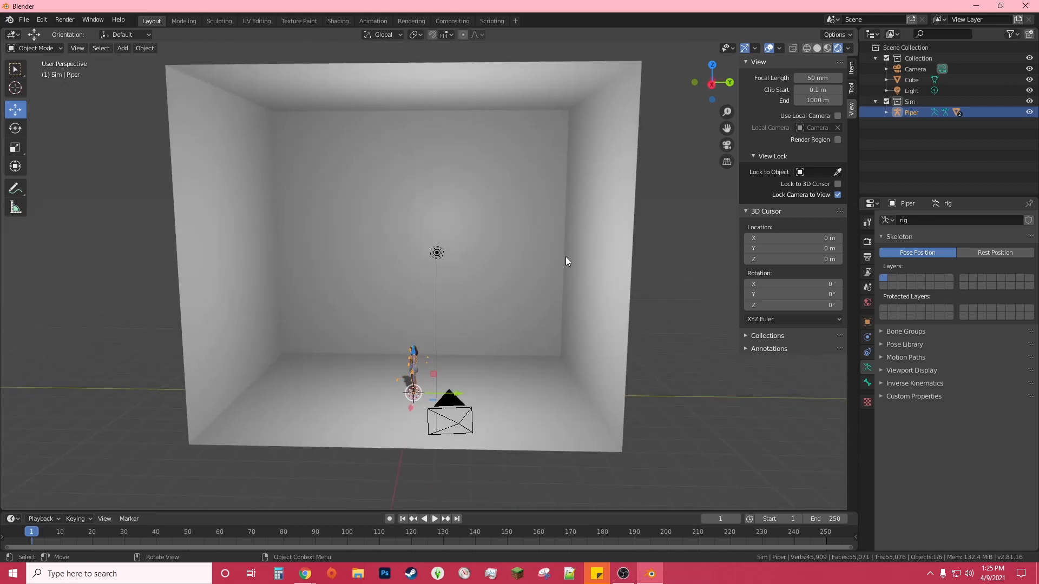
{"action": "left_click", "coordinate": [806, 48]}
{"action": "left_click", "coordinate": [817, 48]}
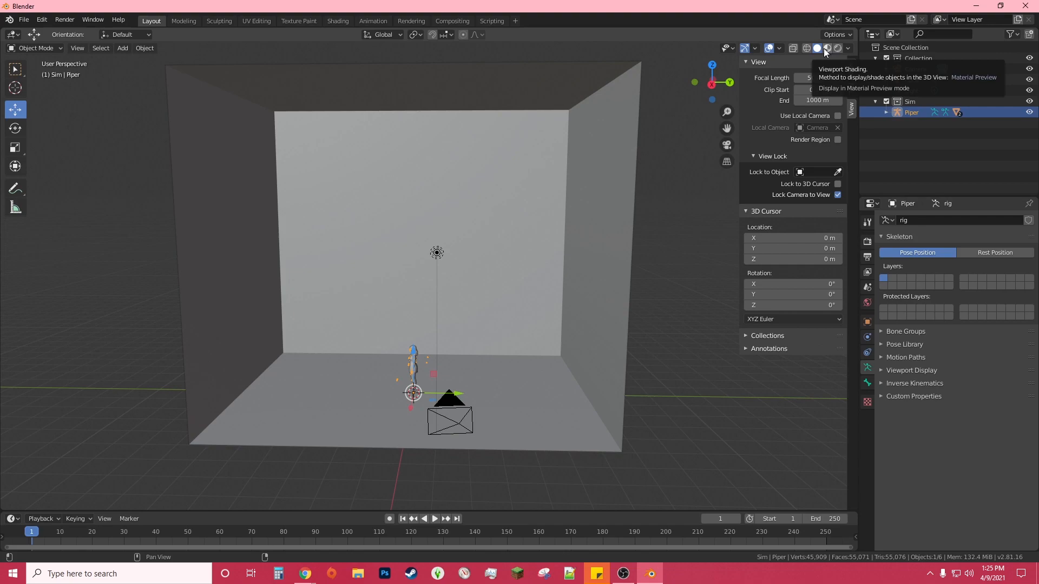
{"action": "left_click", "coordinate": [827, 47]}
{"action": "scroll", "coordinate": [315, 368], "scroll_direction": "up", "scroll_amount": 3}
{"action": "mouse_move", "coordinate": [442, 414]}
{"action": "middle_mouse_down"}
{"action": "mouse_move", "coordinate": [487, 366]}
{"action": "mouse_move", "coordinate": [450, 407]}
{"action": "middle_mouse_up"}
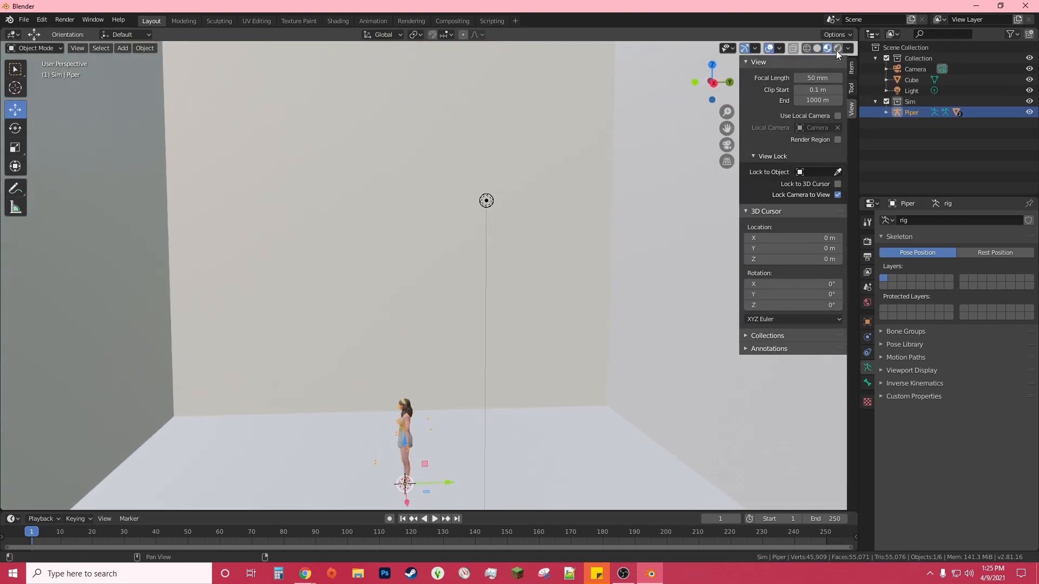
Rotate the Piper rig around the global Z axis by exactly 90° to face the room's open side.
{"action": "left_click", "coordinate": [15, 128]}
{"action": "middle_click_drag", "start_coordinate": [378, 314], "coordinate": [389, 338]}
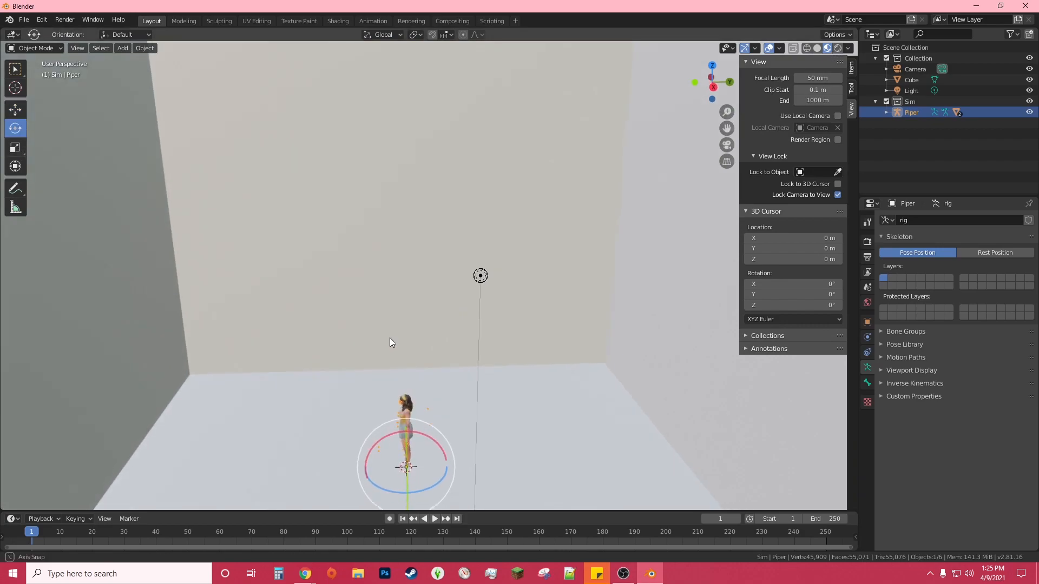
{"action": "left_click", "coordinate": [430, 486]}
{"action": "middle_click_drag", "start_coordinate": [513, 477], "coordinate": [510, 449]}
{"action": "scroll", "coordinate": [459, 485], "scroll_direction": "down", "scroll_amount": 2}
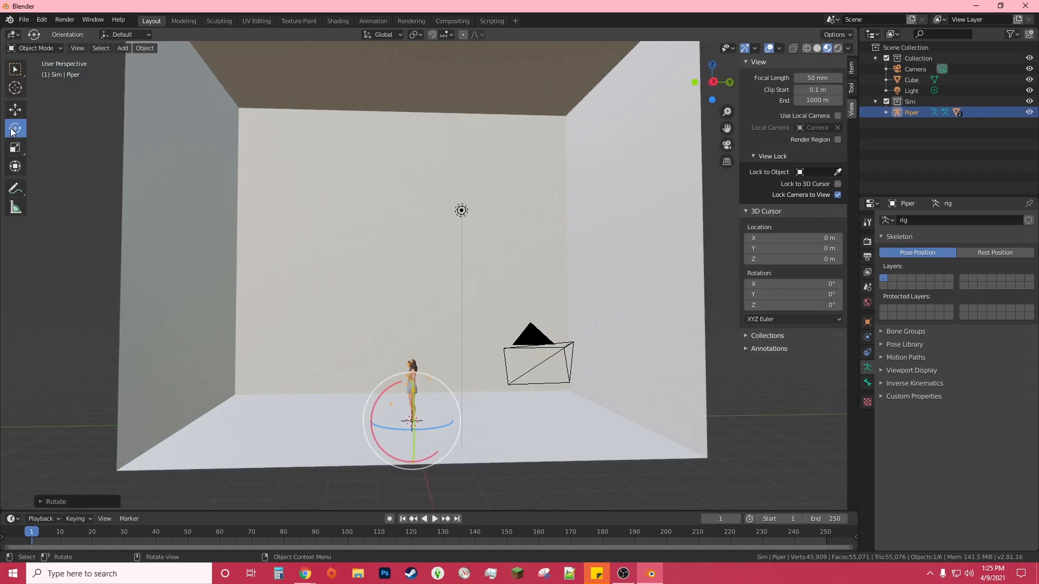
{"action": "middle_click_drag", "start_coordinate": [425, 282], "coordinate": [416, 296]}
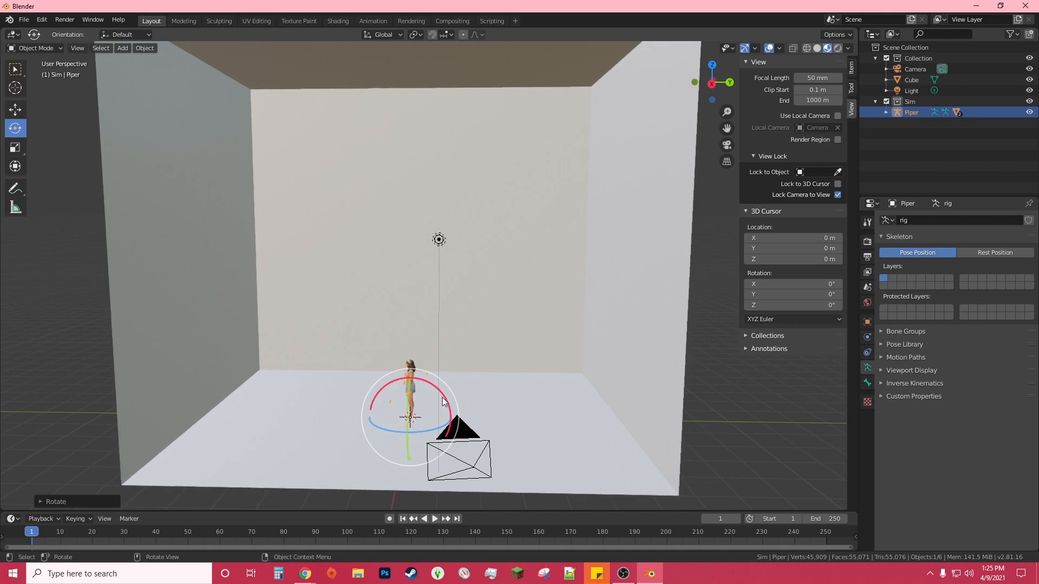
{"action": "left_click", "coordinate": [40, 501]}
{"action": "left_click", "coordinate": [163, 463]}
{"action": "type", "text": "90"}
{"action": "key", "text": "Return"}
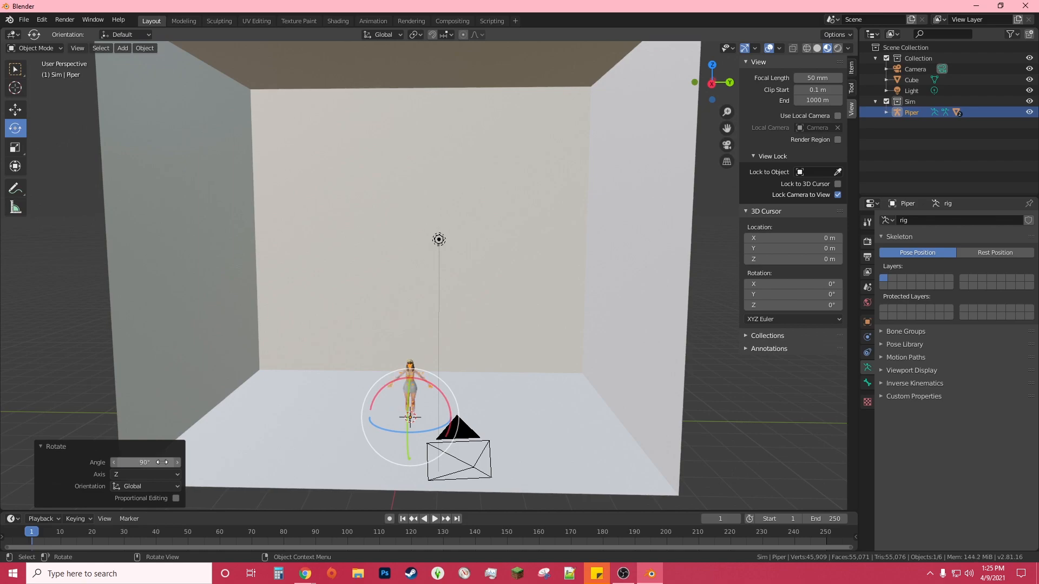
Scale the Piper rig uniformly by about 3.7 and raise it about 0.39 m along the global Z axis.
{"action": "left_click", "coordinate": [15, 147]}
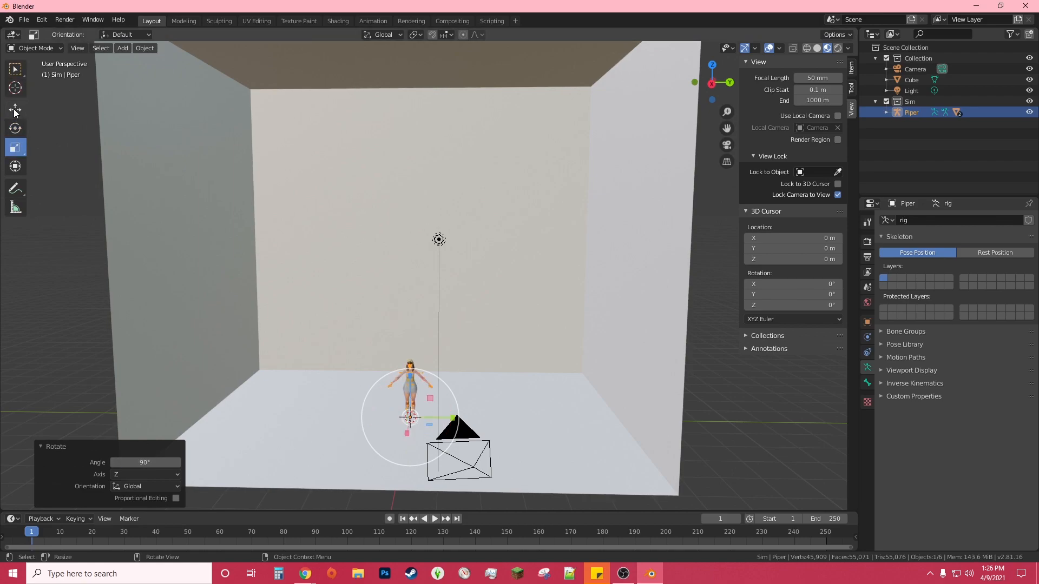
{"action": "left_click", "coordinate": [453, 419]}
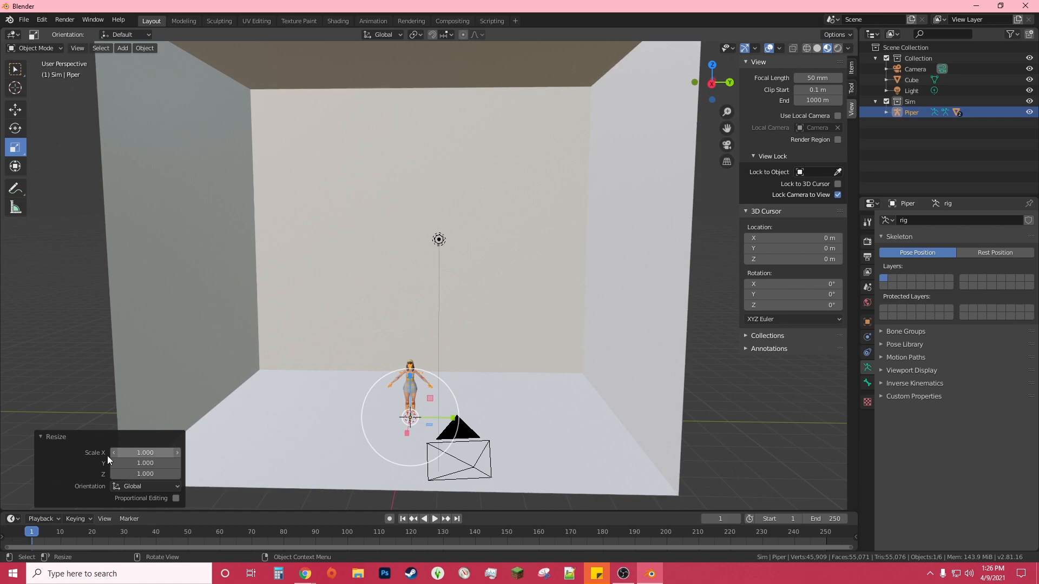
{"action": "left_click", "coordinate": [14, 110]}
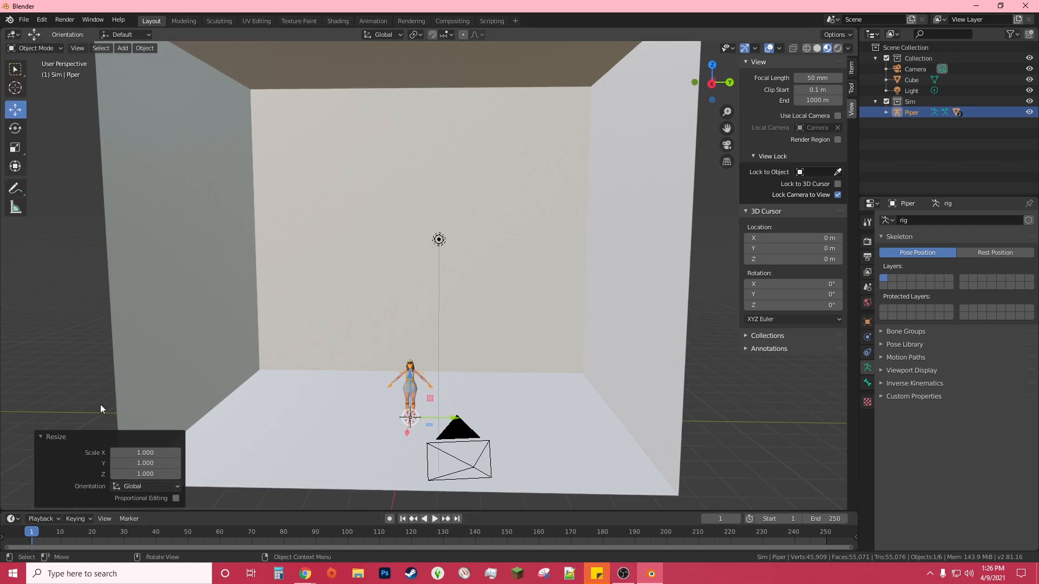
{"action": "left_click", "coordinate": [20, 152]}
{"action": "middle_click_drag", "start_coordinate": [362, 412], "coordinate": [378, 403]}
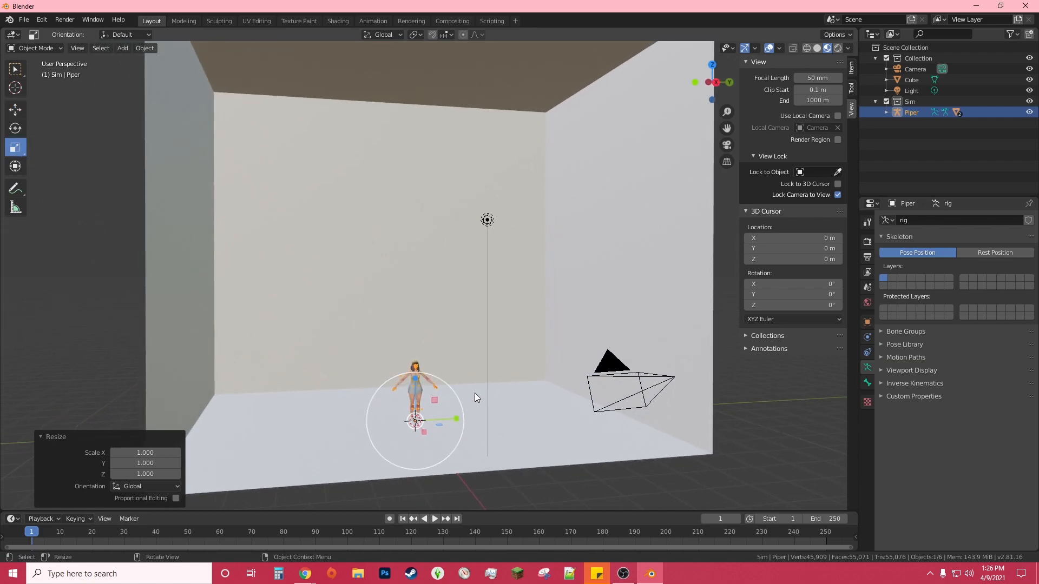
{"action": "left_click_drag", "start_coordinate": [461, 400], "coordinate": [553, 295]}
{"action": "left_click", "coordinate": [14, 109]}
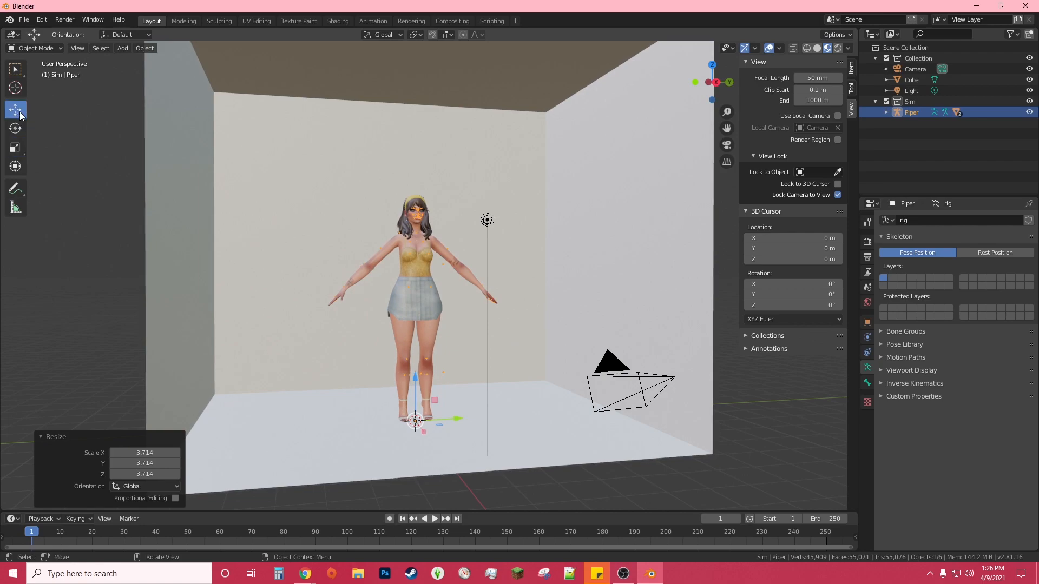
{"action": "left_click_drag", "start_coordinate": [416, 380], "coordinate": [416, 365]}
Examine the Sim's face up close, especially the area around the eyes.
{"action": "mouse_move", "coordinate": [540, 432]}
{"action": "middle_mouse_down"}
{"action": "mouse_move", "coordinate": [517, 444]}
{"action": "mouse_move", "coordinate": [526, 439]}
{"action": "middle_mouse_up"}
{"action": "scroll", "coordinate": [507, 352], "scroll_direction": "up", "scroll_amount": 3}
{"action": "scroll", "coordinate": [507, 353], "scroll_direction": "up", "scroll_amount": 3}
{"action": "left_click_drag", "start_coordinate": [726, 128], "coordinate": [727, 292]}
{"action": "scroll", "coordinate": [427, 191], "scroll_direction": "up", "scroll_amount": 4}
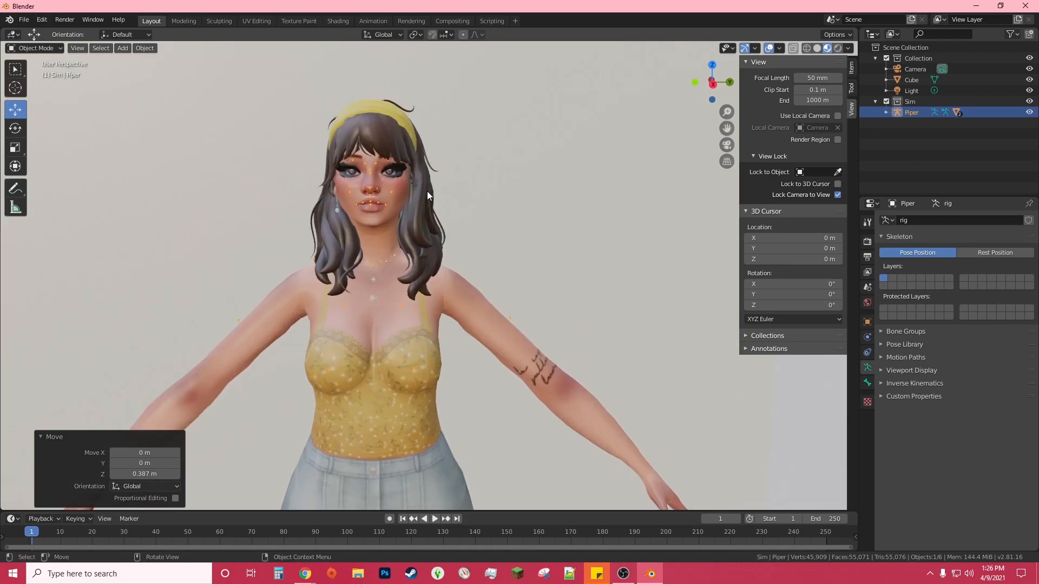
{"action": "middle_click_drag", "start_coordinate": [425, 191], "coordinate": [353, 211]}
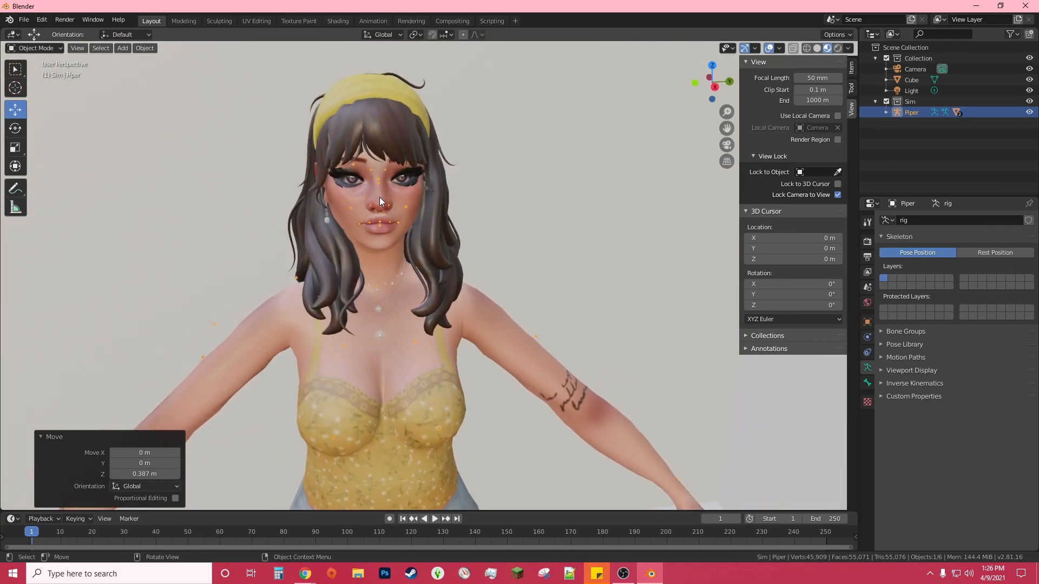
{"action": "middle_click_drag", "start_coordinate": [459, 222], "coordinate": [460, 219]}
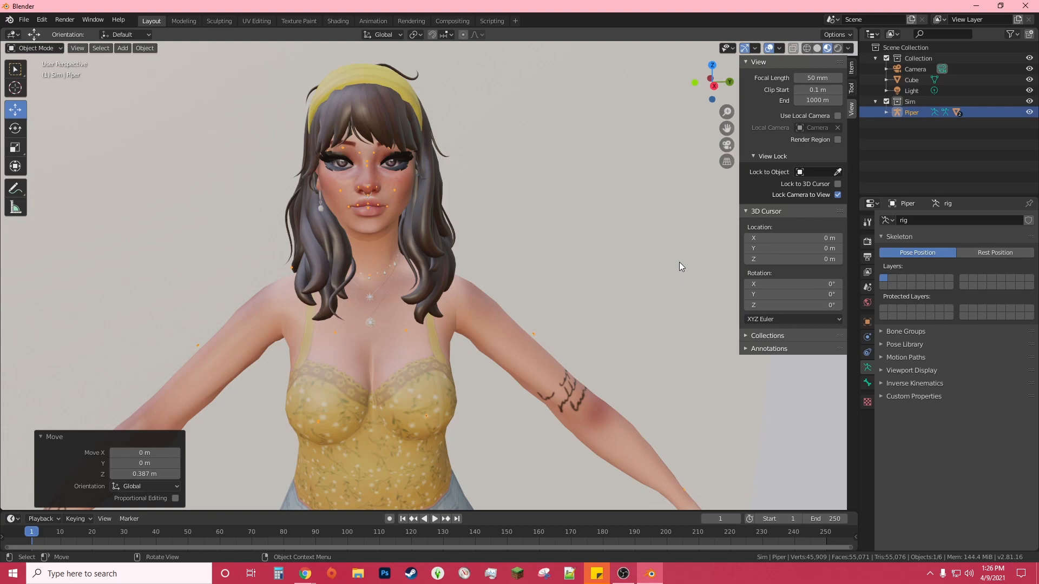
Expand the Piper rig's contents, select its glass mesh and display that mesh's material settings.
{"action": "left_click", "coordinate": [822, 61]}
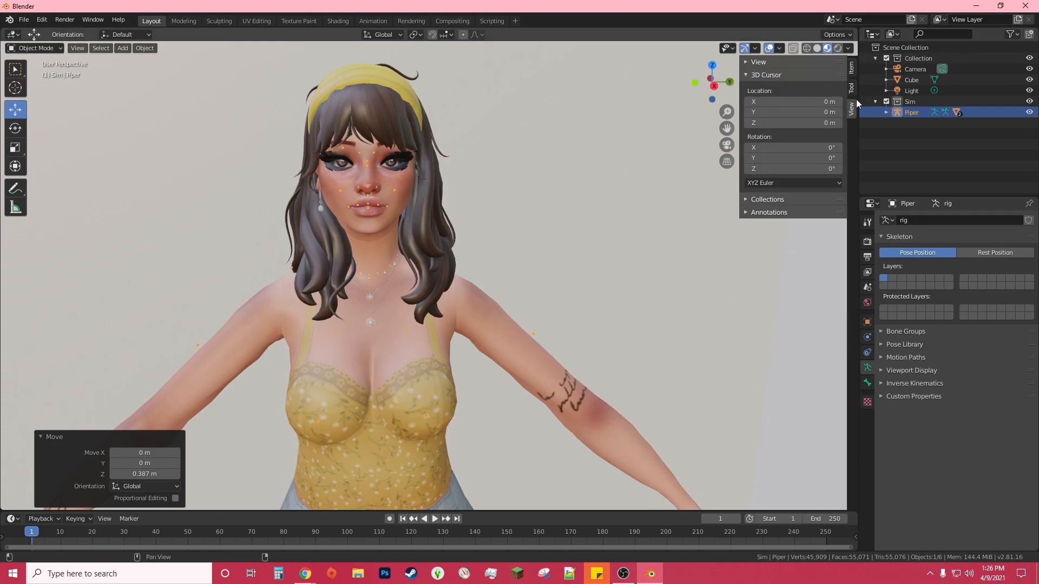
{"action": "left_click", "coordinate": [886, 112]}
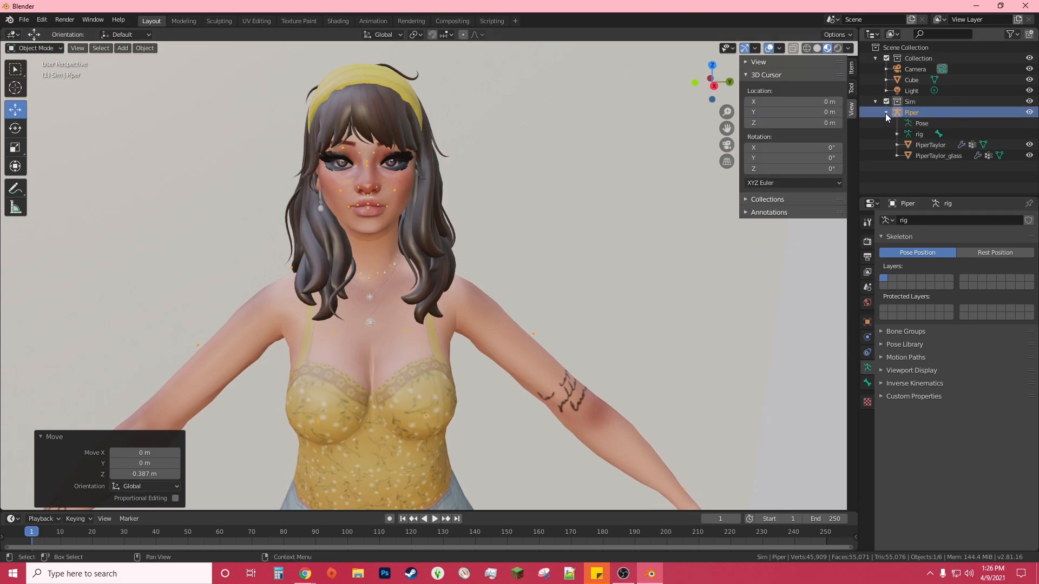
{"action": "left_click", "coordinate": [942, 156]}
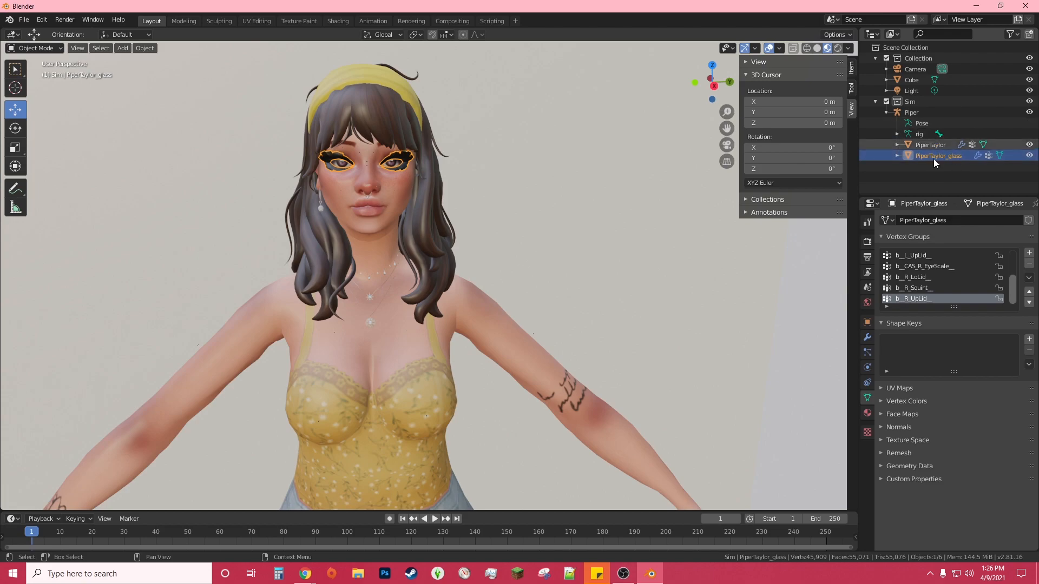
{"action": "left_click", "coordinate": [868, 413]}
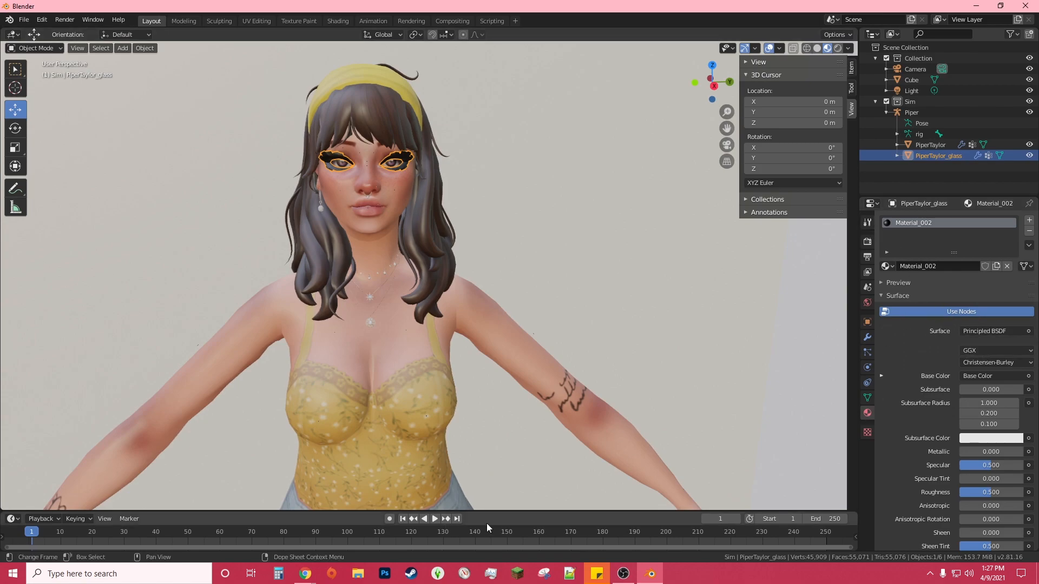
Enlarge the timeline area below the viewport and change it into a Shader Editor.
{"action": "left_click_drag", "start_coordinate": [493, 512], "coordinate": [490, 327]}
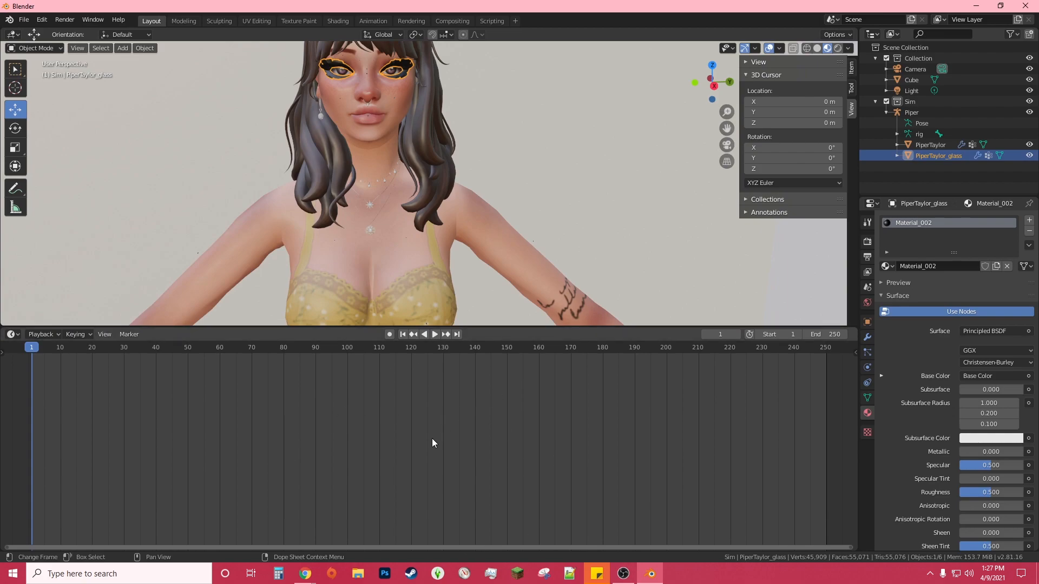
{"action": "left_click", "coordinate": [13, 334]}
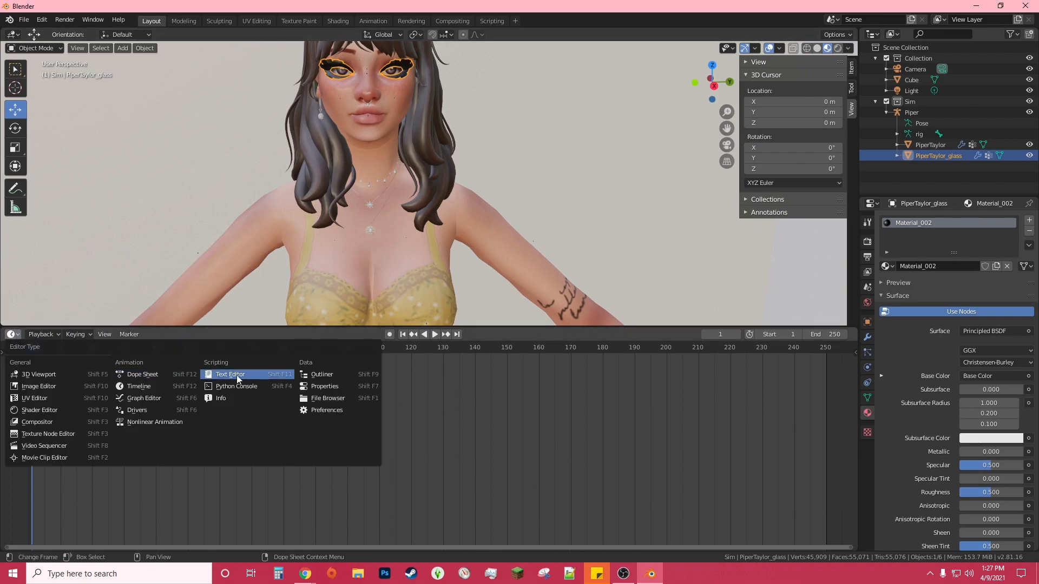
{"action": "left_click", "coordinate": [44, 411]}
Delete the Ambient node from the glass mesh's material, Material_002.
{"action": "middle_click_drag", "start_coordinate": [438, 431], "coordinate": [486, 386]}
{"action": "scroll", "coordinate": [451, 453], "scroll_direction": "up", "scroll_amount": 6}
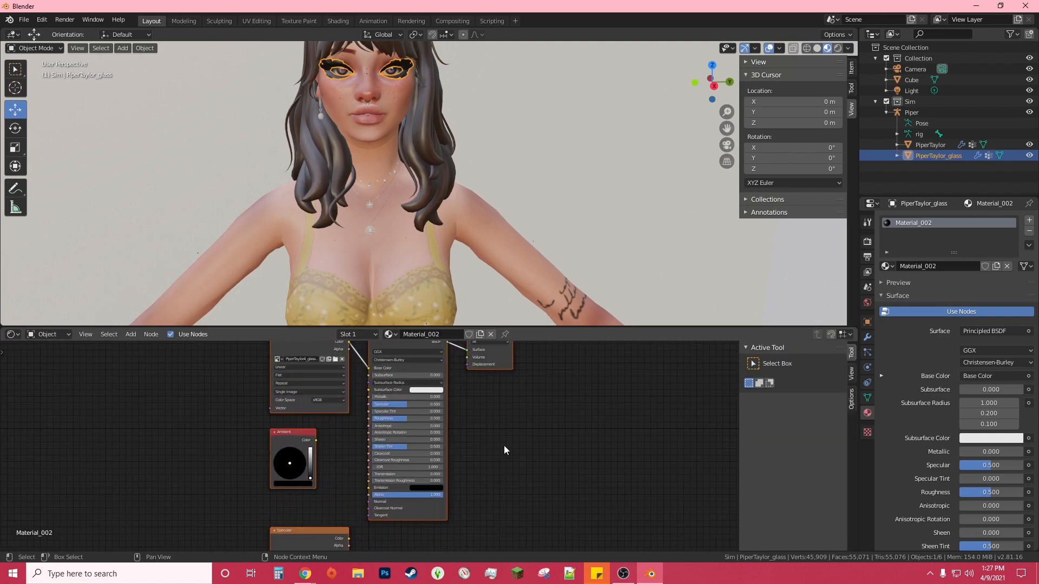
{"action": "middle_click_drag", "start_coordinate": [507, 443], "coordinate": [496, 479]}
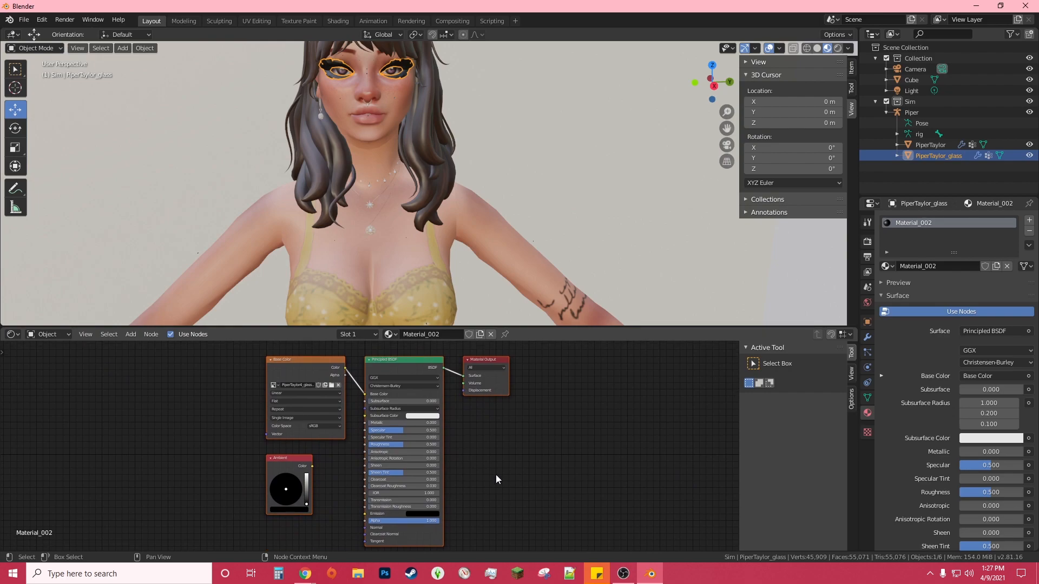
{"action": "middle_click_drag", "start_coordinate": [498, 472], "coordinate": [513, 470]}
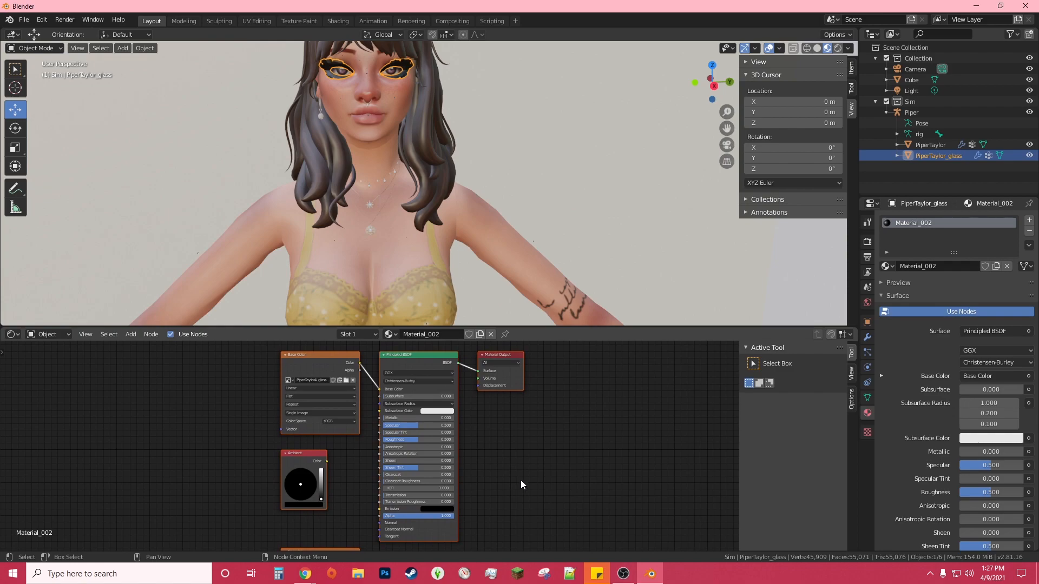
{"action": "left_click", "coordinate": [295, 457]}
{"action": "right_click", "coordinate": [293, 458]}
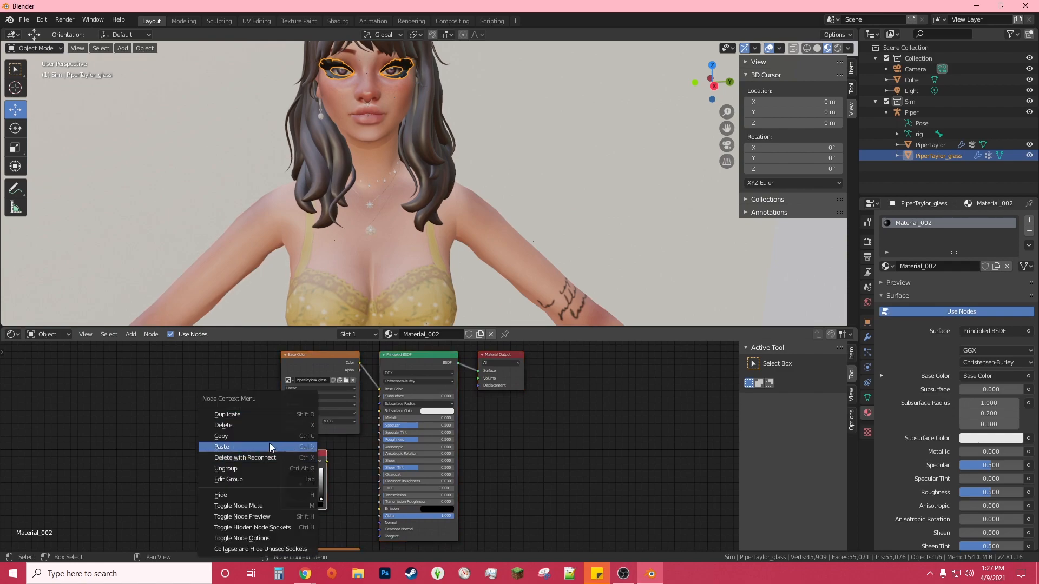
{"action": "left_click", "coordinate": [248, 426]}
Place the Specular texture node just below Base Color and connect its Color output to the Principled BSDF's Specular input.
{"action": "middle_click_drag", "start_coordinate": [326, 467], "coordinate": [333, 437]}
{"action": "left_click_drag", "start_coordinate": [325, 523], "coordinate": [323, 418]}
{"action": "middle_click_drag", "start_coordinate": [523, 460], "coordinate": [519, 498]}
{"action": "scroll", "coordinate": [468, 478], "scroll_direction": "up", "scroll_amount": 2}
{"action": "middle_click_drag", "start_coordinate": [569, 474], "coordinate": [566, 410]}
{"action": "left_click_drag", "start_coordinate": [289, 408], "coordinate": [290, 403]}
{"action": "left_click_drag", "start_coordinate": [357, 405], "coordinate": [385, 368]}
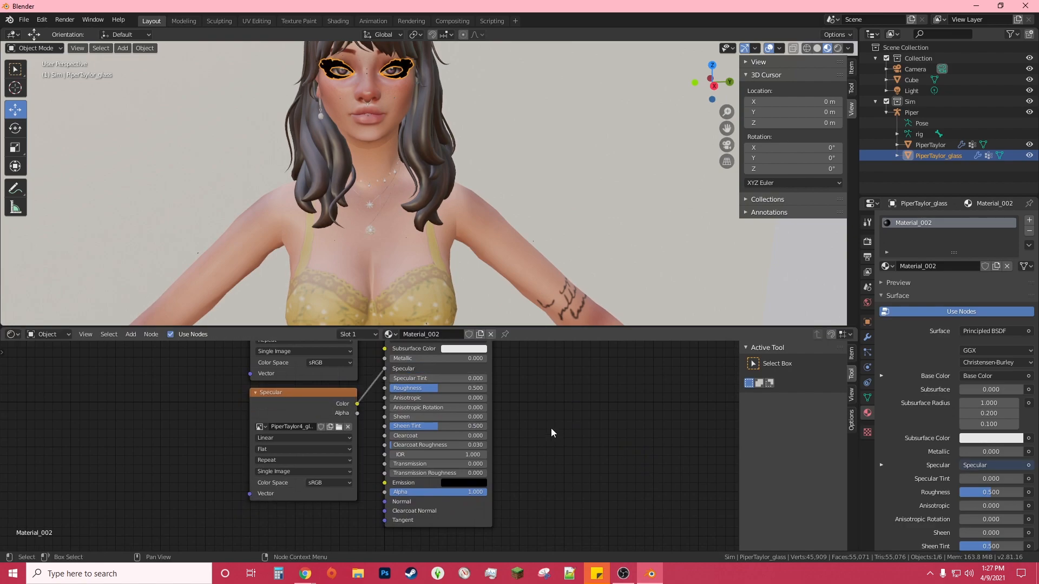
Make room before the Material Output node and insert a Mix Shader between it and the Principled BSDF.
{"action": "middle_click_drag", "start_coordinate": [458, 419], "coordinate": [457, 518]}
{"action": "middle_click_drag", "start_coordinate": [602, 484], "coordinate": [588, 493]}
{"action": "scroll", "coordinate": [553, 442], "scroll_direction": "down", "scroll_amount": 4}
{"action": "left_click_drag", "start_coordinate": [494, 400], "coordinate": [531, 401]}
{"action": "left_click", "coordinate": [129, 336]}
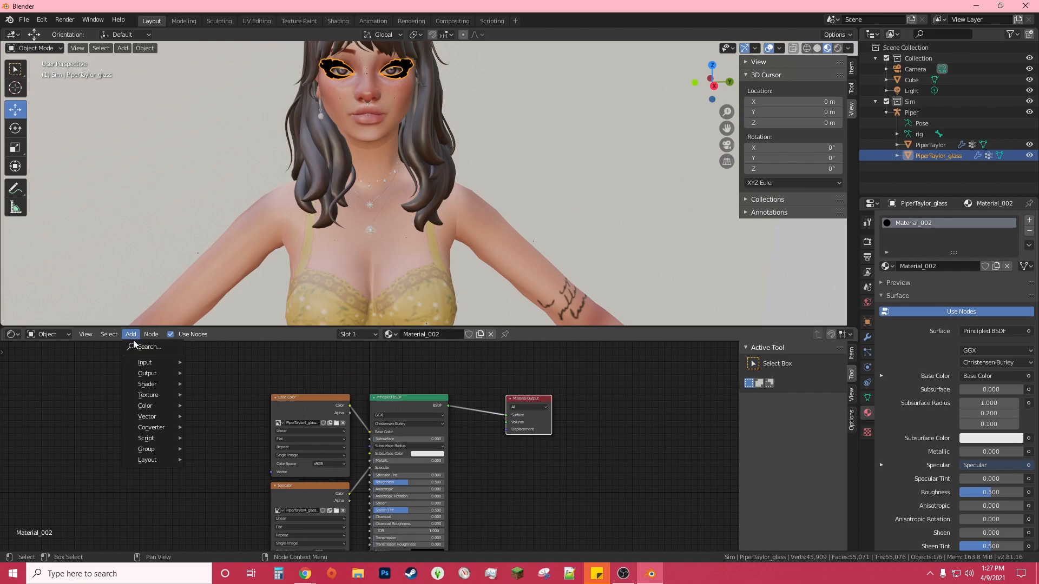
{"action": "left_click", "coordinate": [138, 346]}
{"action": "type", "text": "mix"}
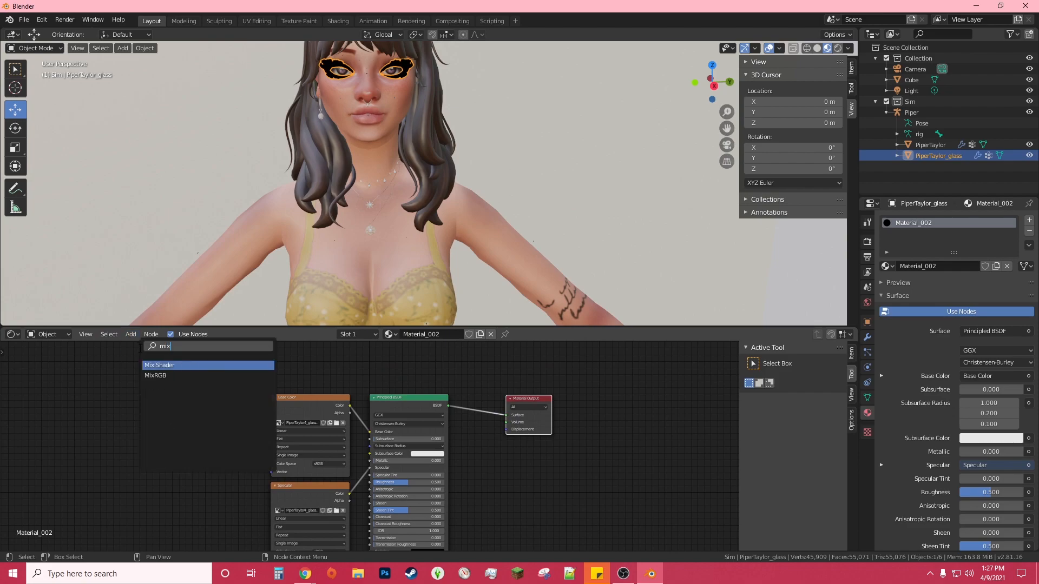
{"action": "left_click", "coordinate": [167, 365]}
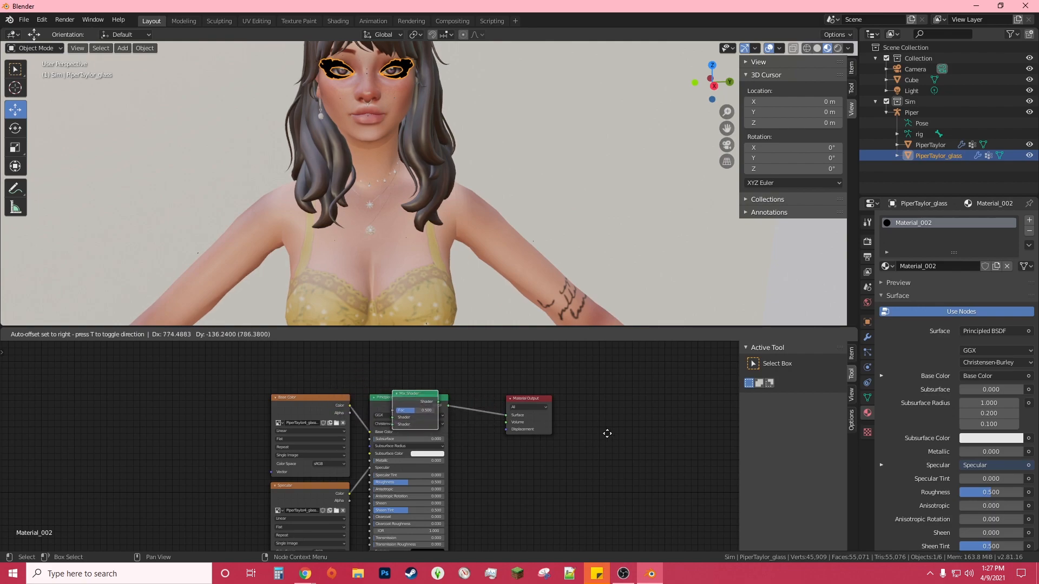
{"action": "left_click", "coordinate": [666, 438]}
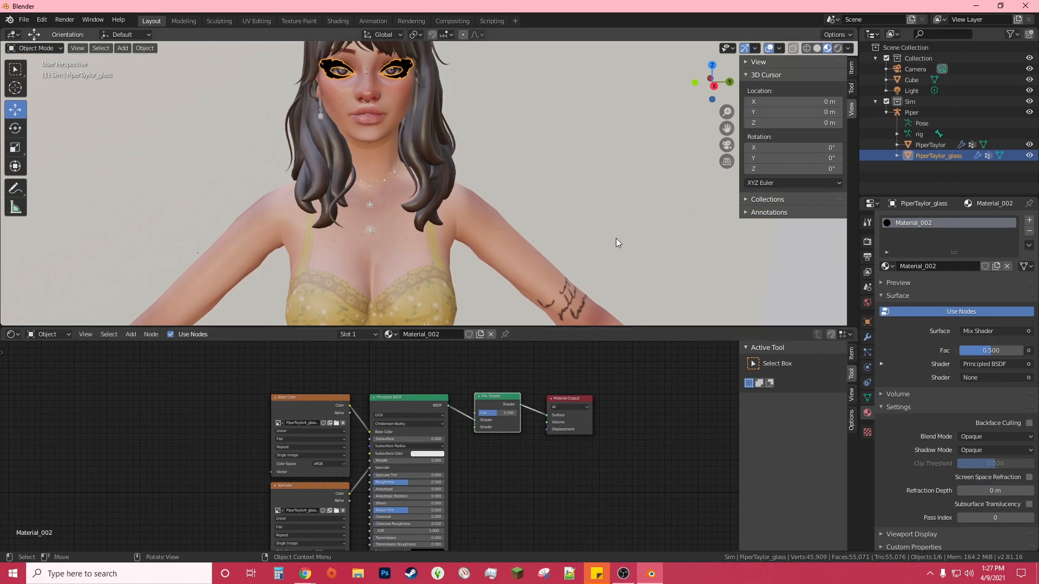
Add a Transparent BSDF node above the Principled BSDF.
{"action": "key", "text": "shift+a"}
{"action": "left_click", "coordinate": [142, 352]}
{"action": "type", "text": "tran"}
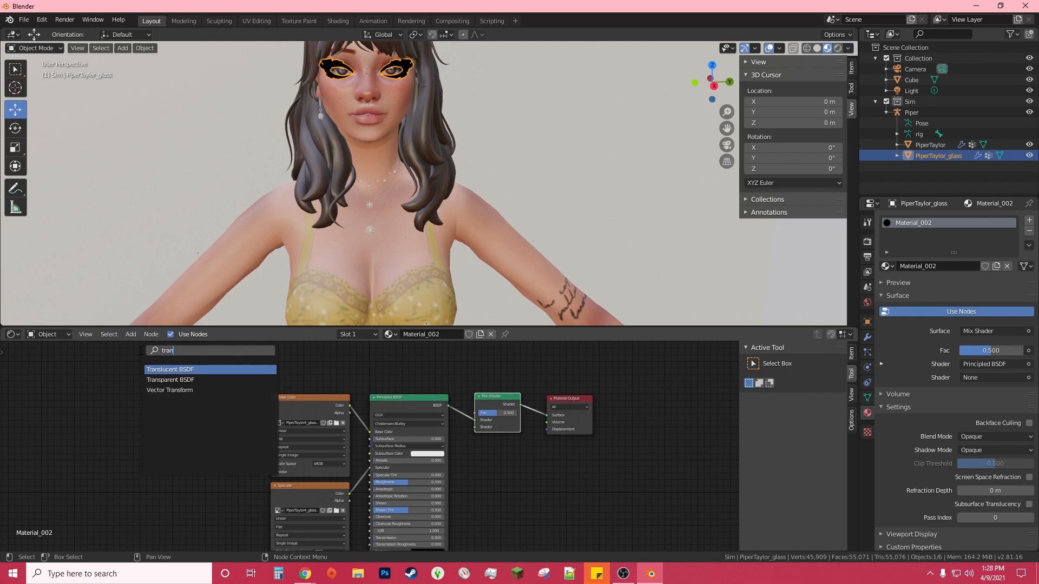
{"action": "left_click", "coordinate": [170, 381]}
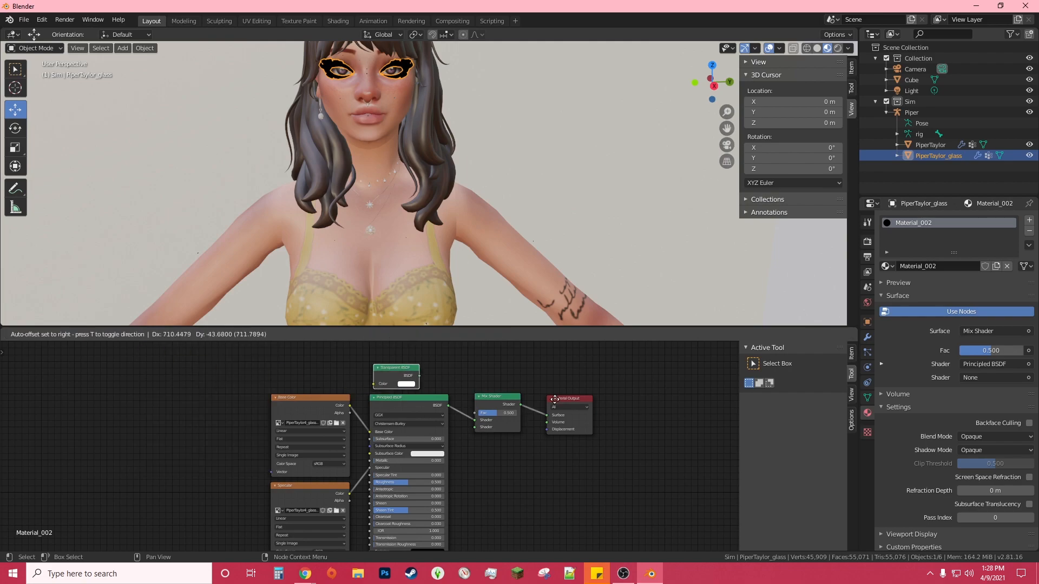
{"action": "left_click", "coordinate": [587, 393]}
Connect the Transparent BSDF to the Mix Shader's first Shader input and the Base Color texture's Alpha to its Fac.
{"action": "scroll", "coordinate": [475, 442], "scroll_direction": "up", "scroll_amount": 2}
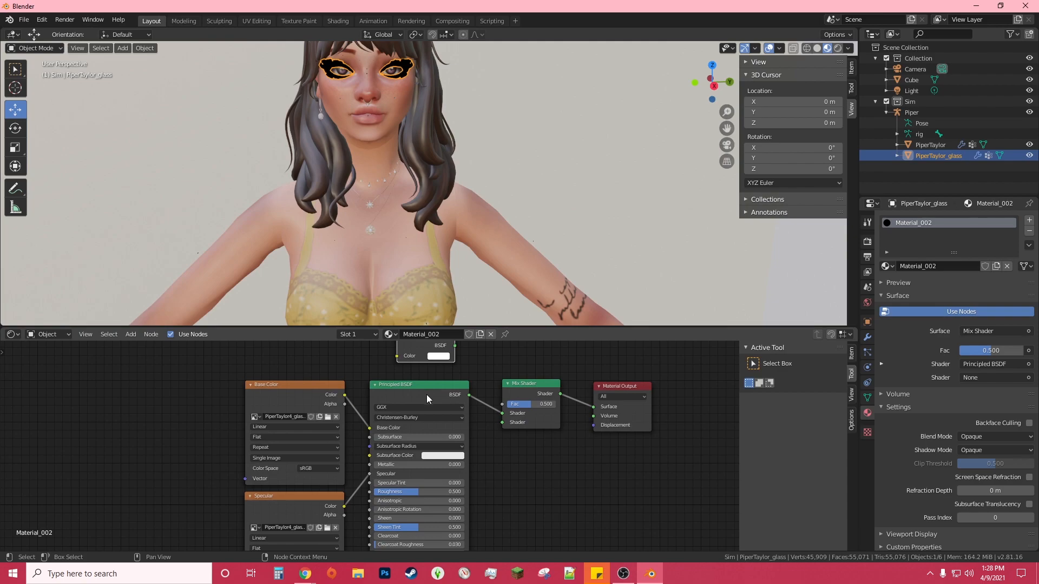
{"action": "middle_click_drag", "start_coordinate": [527, 478], "coordinate": [505, 495]}
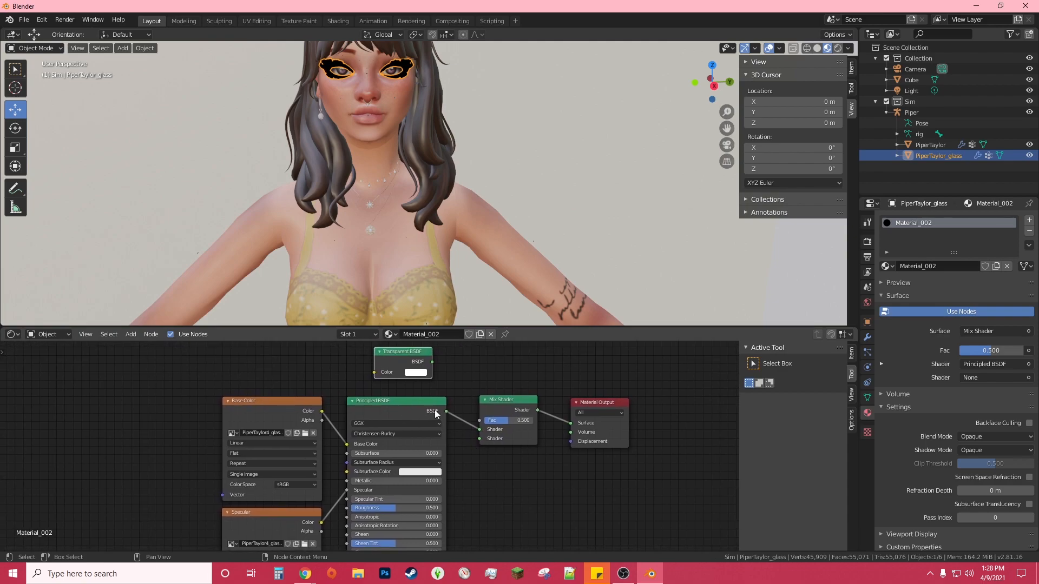
{"action": "left_click_drag", "start_coordinate": [432, 362], "coordinate": [482, 431]}
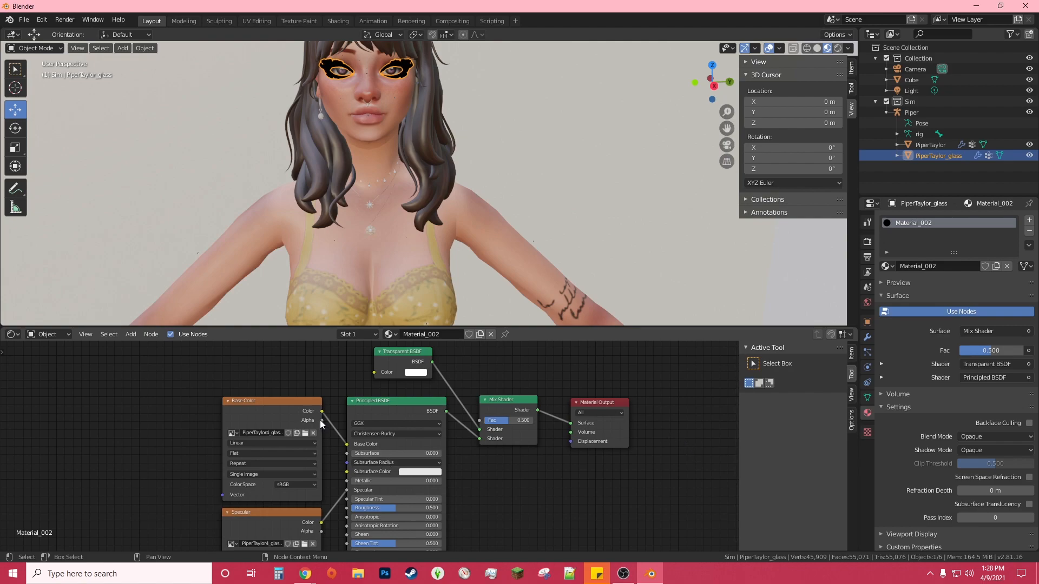
{"action": "left_click_drag", "start_coordinate": [322, 421], "coordinate": [480, 421]}
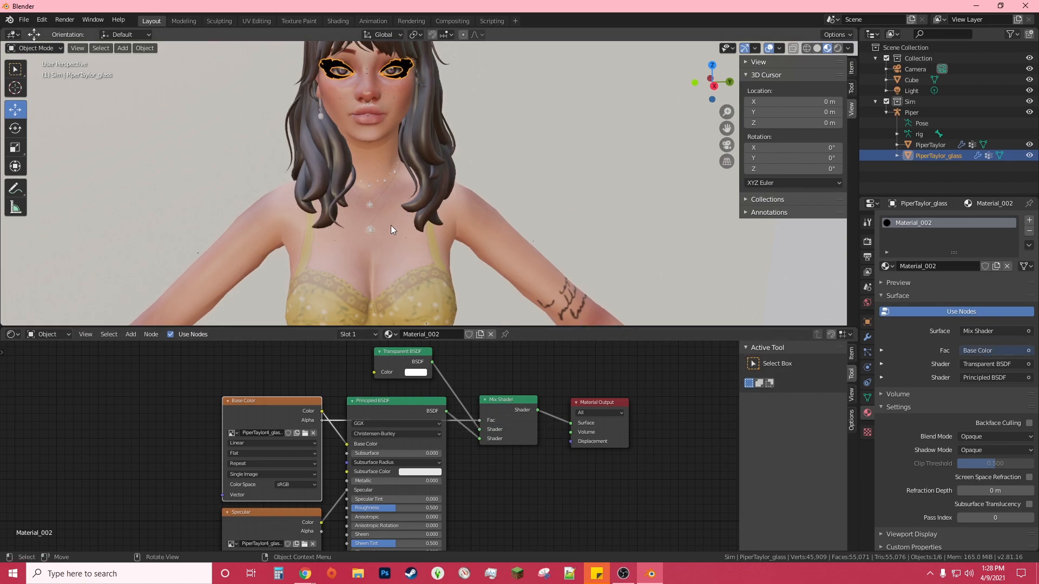
{"action": "left_click_drag", "start_coordinate": [728, 130], "coordinate": [757, 162]}
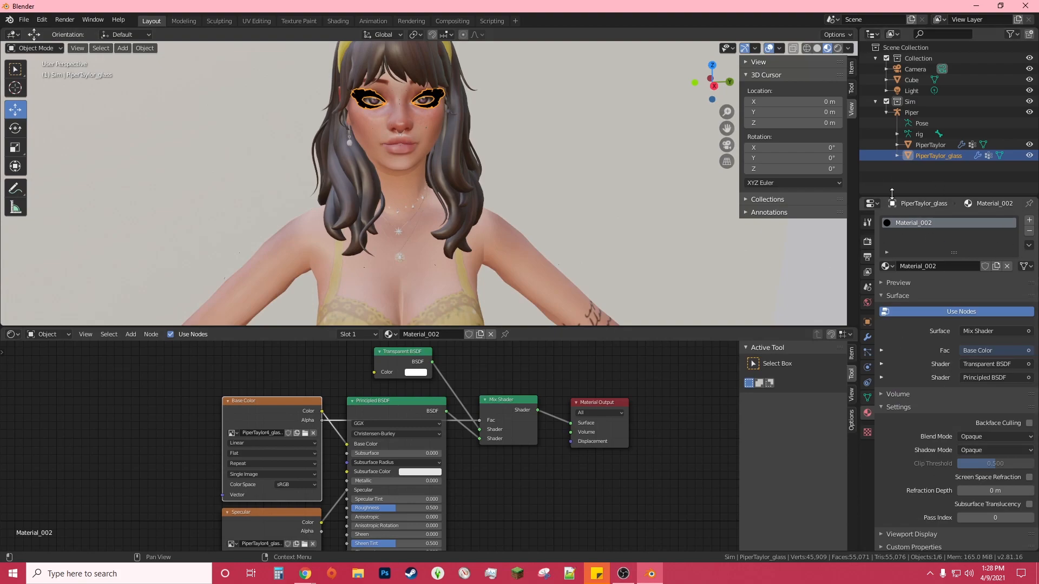
{"action": "left_click", "coordinate": [869, 205]}
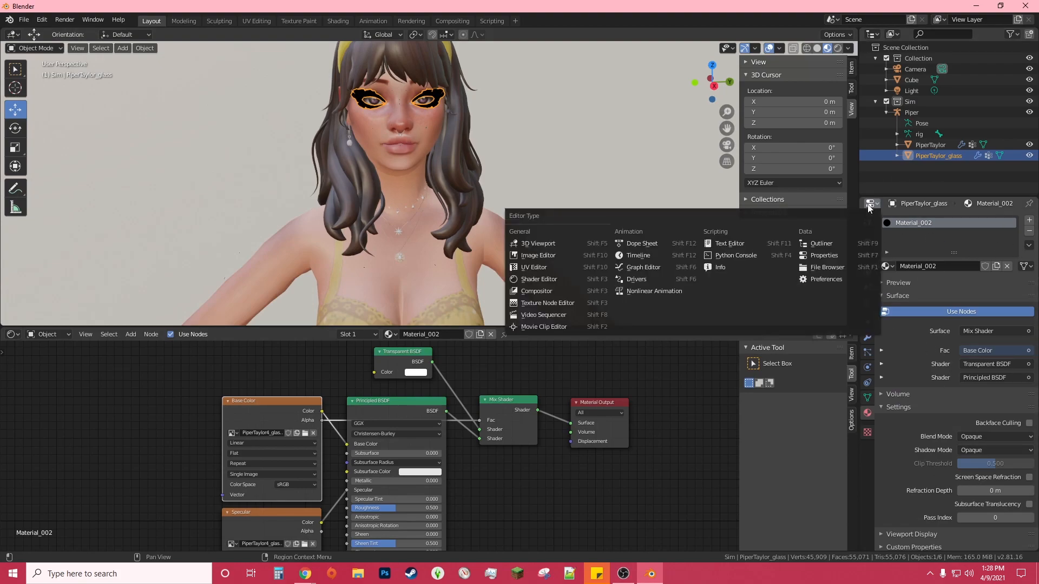
{"action": "left_click", "coordinate": [870, 206]}
{"action": "left_click", "coordinate": [872, 204]}
{"action": "left_click", "coordinate": [871, 204]}
{"action": "left_click", "coordinate": [871, 205]}
{"action": "left_click", "coordinate": [873, 205]}
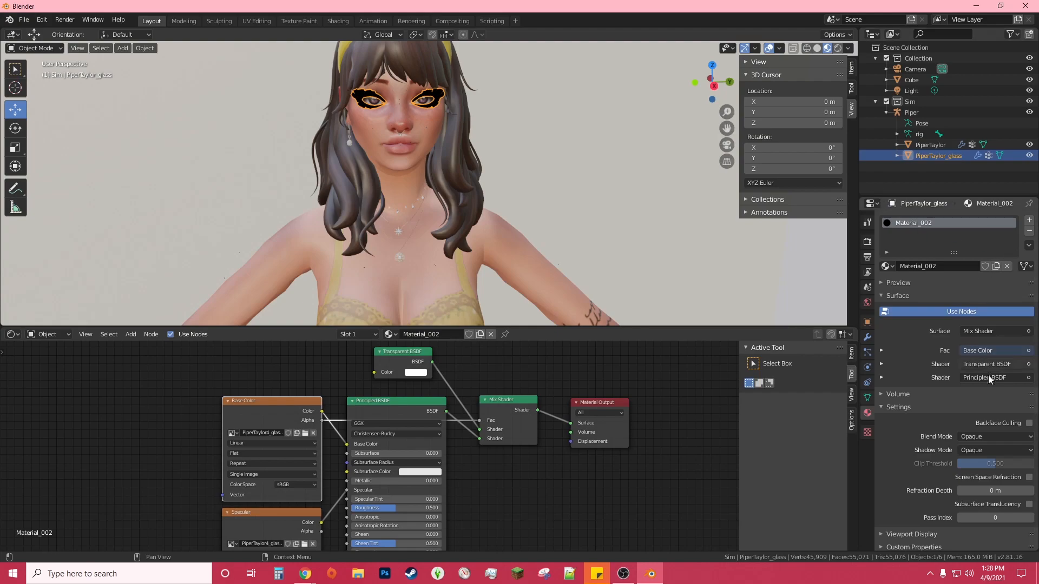
Set the glass material's Blend Mode to Alpha Hashed.
{"action": "left_click", "coordinate": [882, 407]}
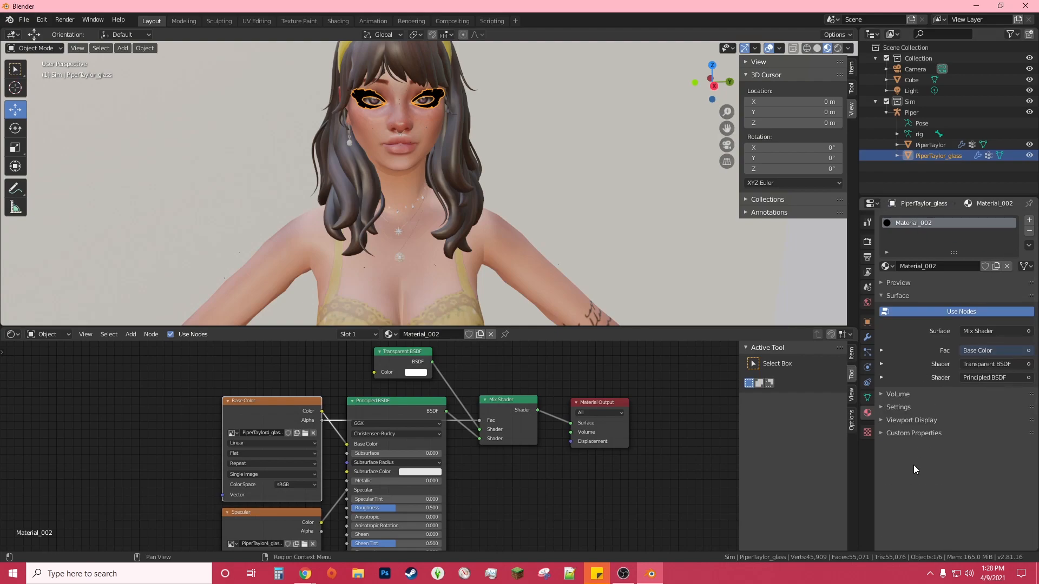
{"action": "left_click", "coordinate": [880, 407]}
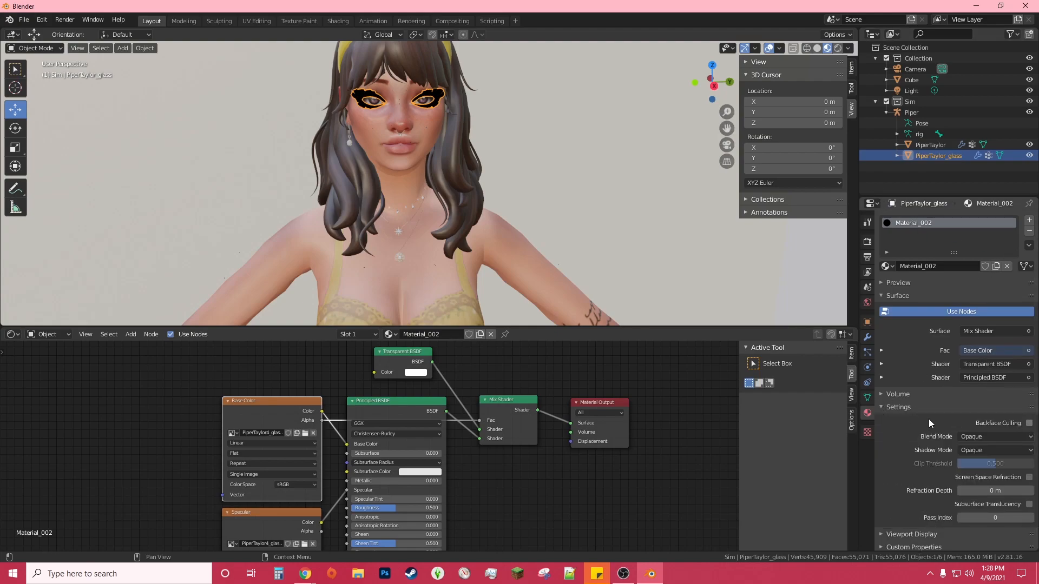
{"action": "left_click", "coordinate": [992, 439]}
{"action": "left_click", "coordinate": [989, 474]}
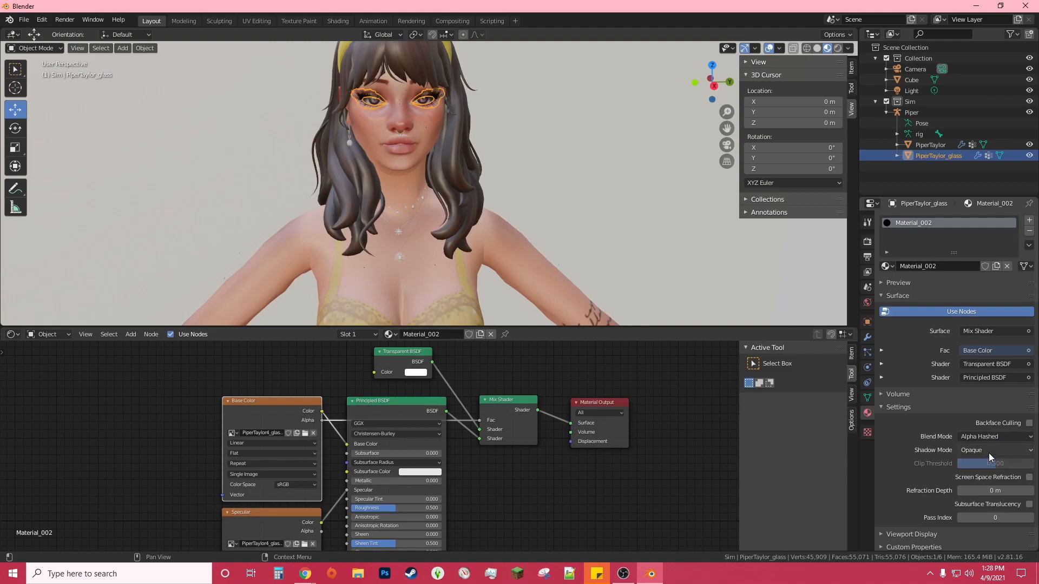
Set the glass material's Shadow Mode to Alpha Hashed.
{"action": "left_click", "coordinate": [989, 451]}
{"action": "left_click", "coordinate": [980, 499]}
{"action": "scroll", "coordinate": [507, 218], "scroll_direction": "down", "scroll_amount": 4}
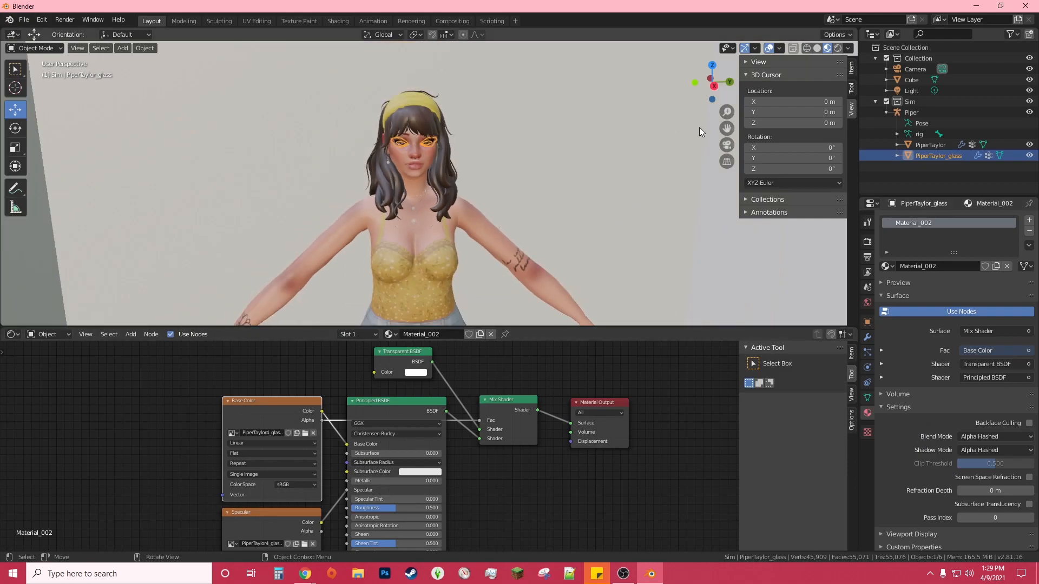
{"action": "left_click_drag", "start_coordinate": [727, 129], "coordinate": [726, 54]}
{"action": "mouse_move", "coordinate": [520, 225]}
{"action": "middle_mouse_down"}
{"action": "mouse_move", "coordinate": [513, 216]}
{"action": "mouse_move", "coordinate": [541, 215]}
{"action": "mouse_move", "coordinate": [521, 255]}
{"action": "mouse_move", "coordinate": [444, 215]}
{"action": "mouse_move", "coordinate": [503, 196]}
{"action": "mouse_move", "coordinate": [510, 223]}
{"action": "mouse_move", "coordinate": [521, 222]}
{"action": "middle_mouse_up"}
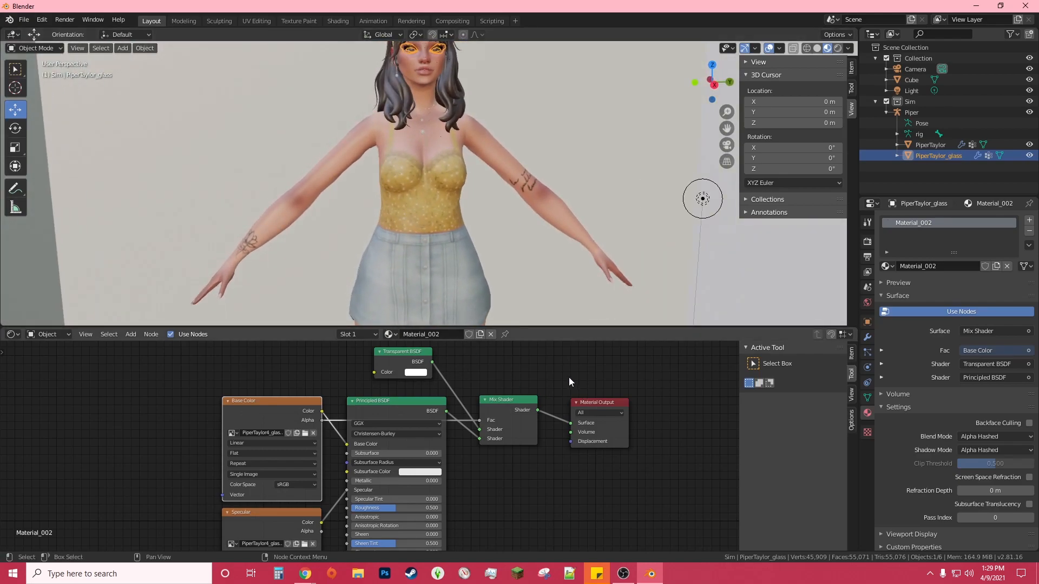
{"action": "scroll", "coordinate": [568, 383], "scroll_direction": "down", "scroll_amount": 1}
{"action": "middle_click_drag", "start_coordinate": [494, 492], "coordinate": [525, 440]}
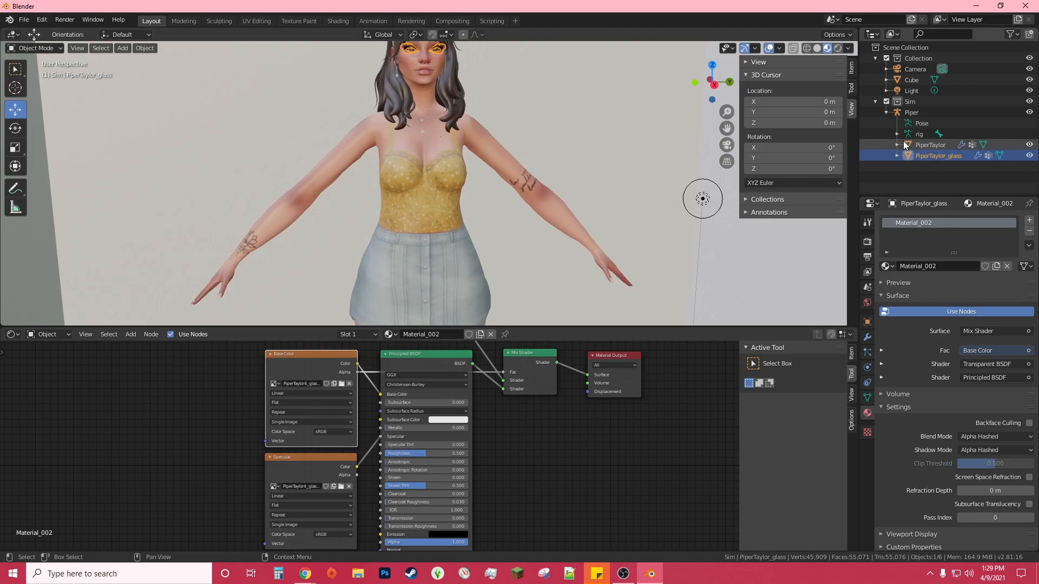
Select the Sim's main body mesh and delete the unused Ambient node from its material.
{"action": "left_click", "coordinate": [922, 146]}
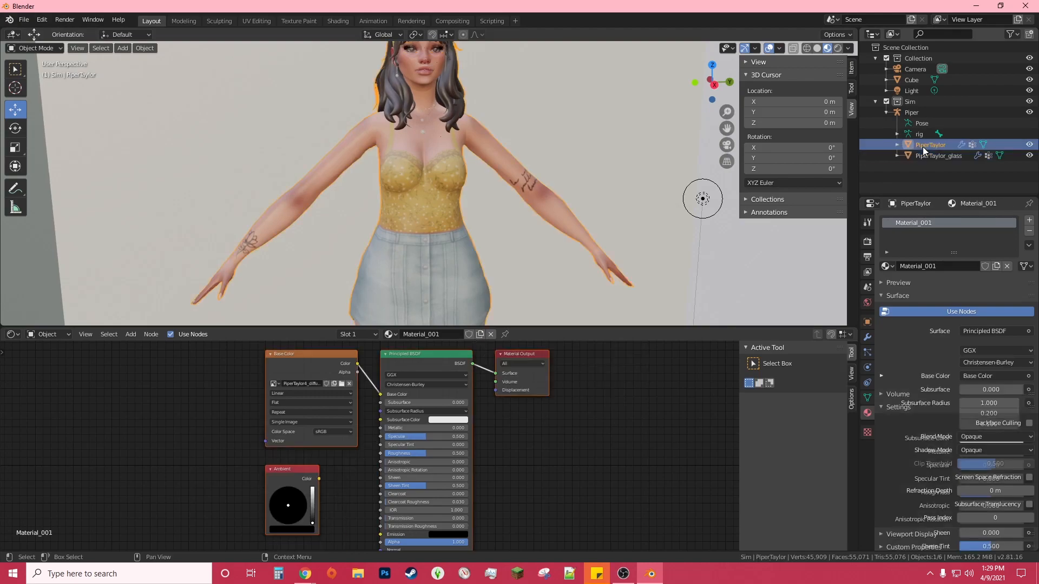
{"action": "middle_click_drag", "start_coordinate": [547, 492], "coordinate": [565, 442]}
{"action": "left_click", "coordinate": [315, 427]}
{"action": "right_click", "coordinate": [325, 419]}
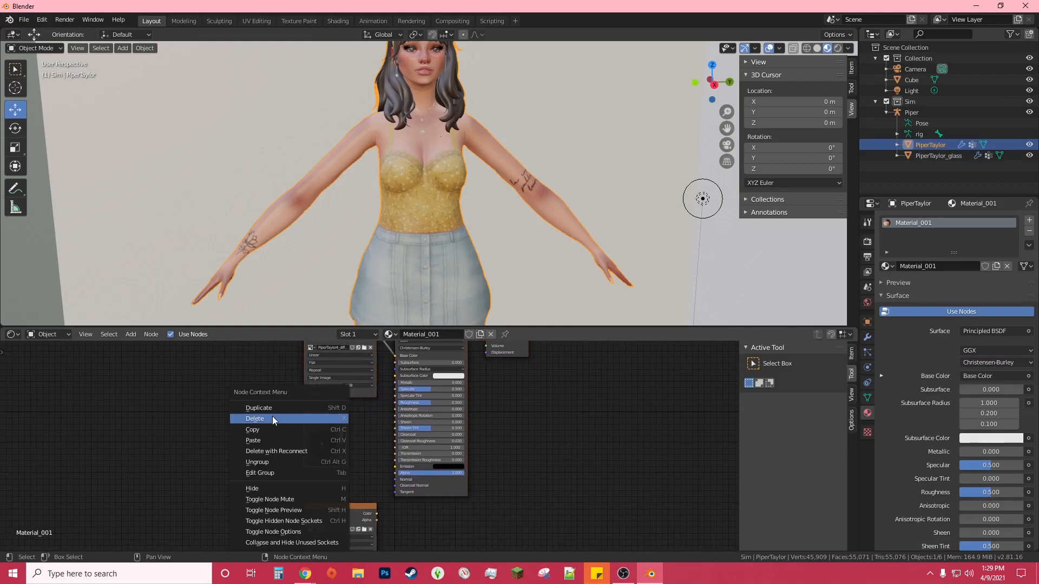
Connect the body material's Specular texture Color to the Principled BSDF's Specular input and shrink the node editor to enlarge the 3D viewport.
{"action": "left_click_drag", "start_coordinate": [333, 512], "coordinate": [399, 380]}
{"action": "scroll", "coordinate": [486, 450], "scroll_direction": "up", "scroll_amount": 3}
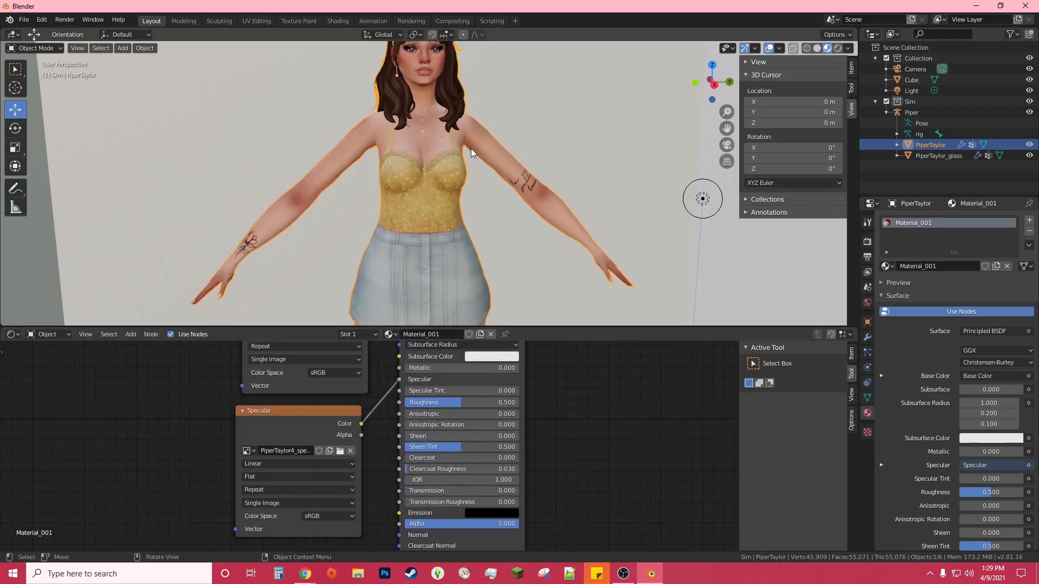
{"action": "scroll", "coordinate": [455, 119], "scroll_direction": "down", "scroll_amount": 4}
{"action": "scroll", "coordinate": [469, 117], "scroll_direction": "up", "scroll_amount": 4}
{"action": "left_click_drag", "start_coordinate": [671, 328], "coordinate": [617, 542]}
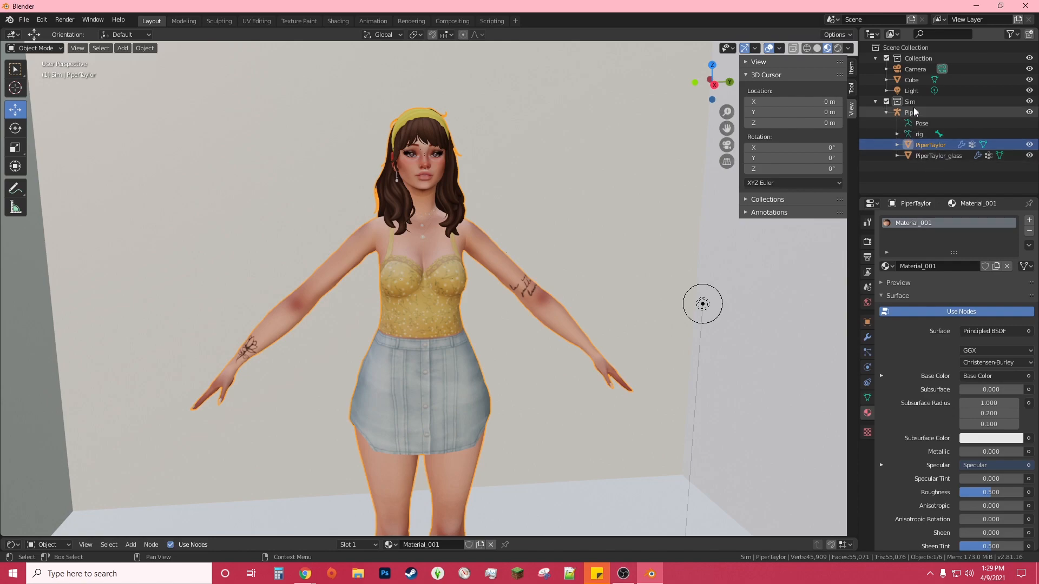
Select the Sim's armature and open the Pose Library action list in its armature data settings.
{"action": "scroll", "coordinate": [524, 303], "scroll_direction": "down", "scroll_amount": 3}
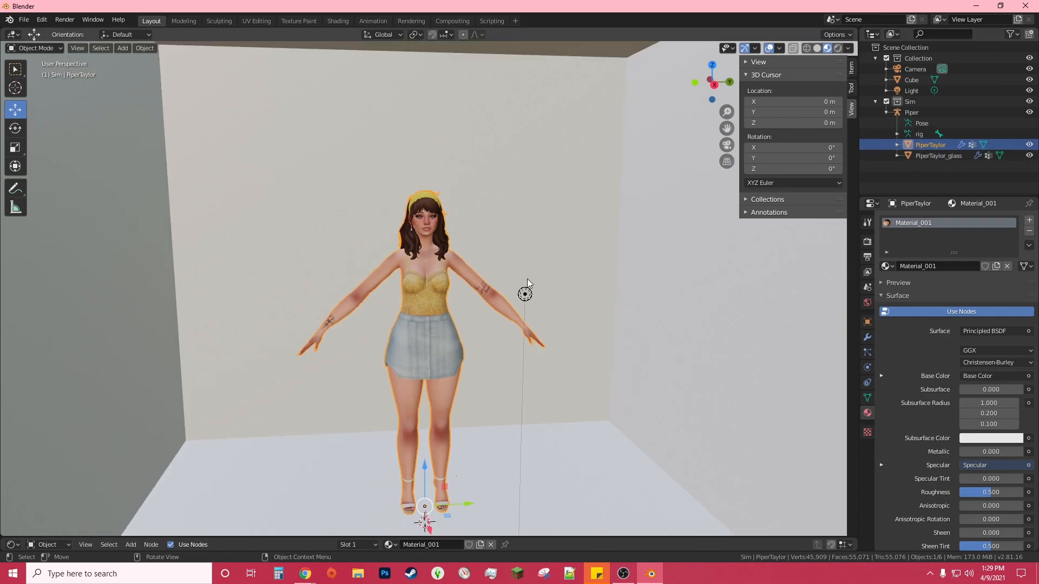
{"action": "left_click", "coordinate": [921, 115]}
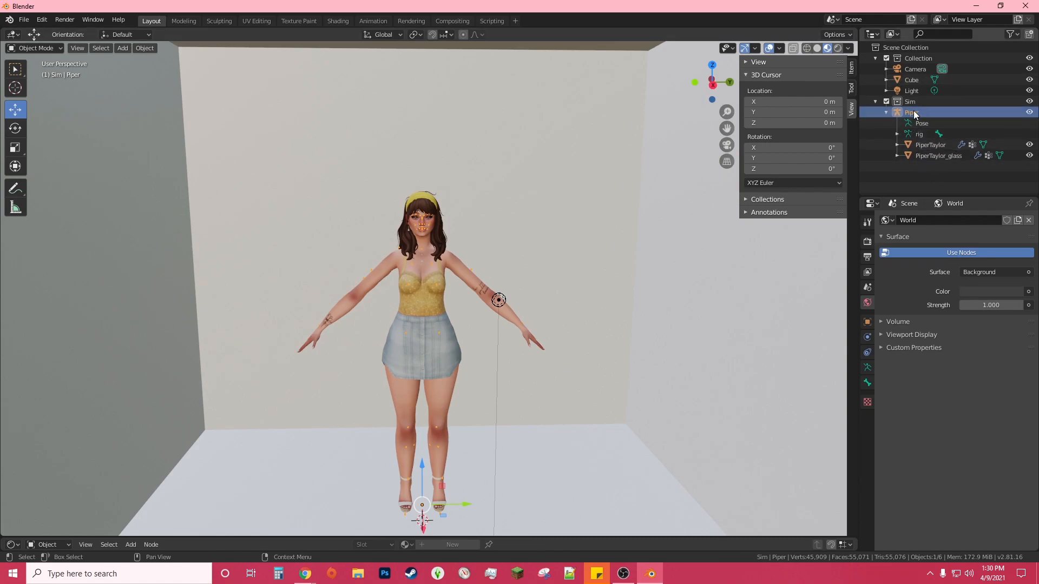
{"action": "left_click", "coordinate": [867, 369]}
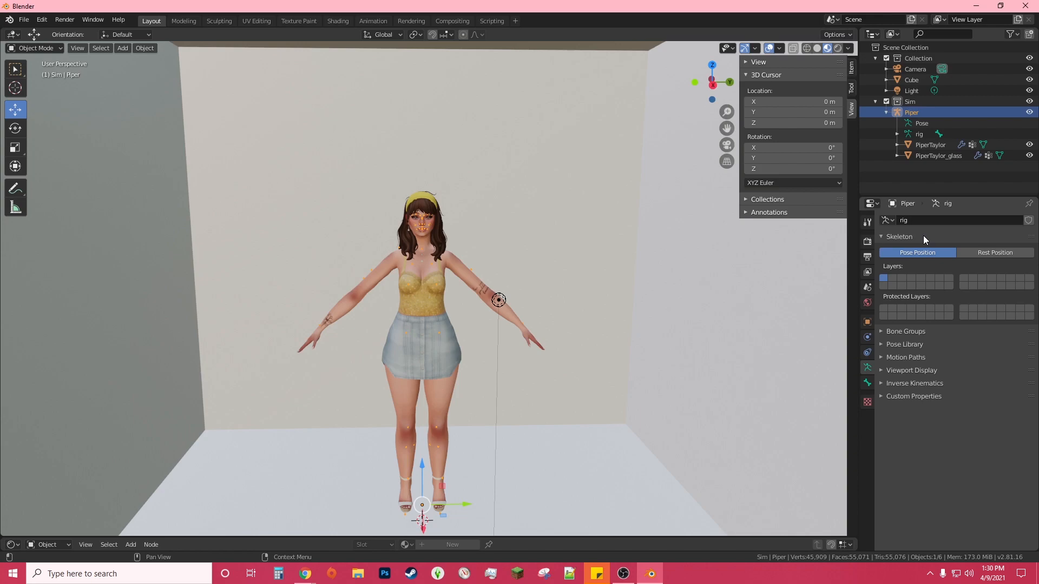
{"action": "left_click", "coordinate": [885, 236]}
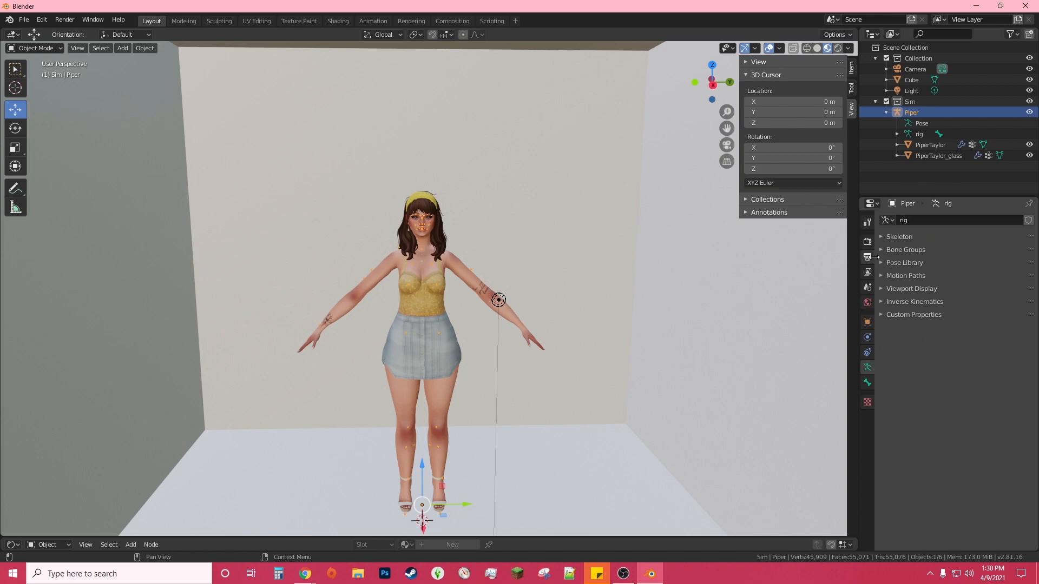
{"action": "left_click", "coordinate": [885, 251]}
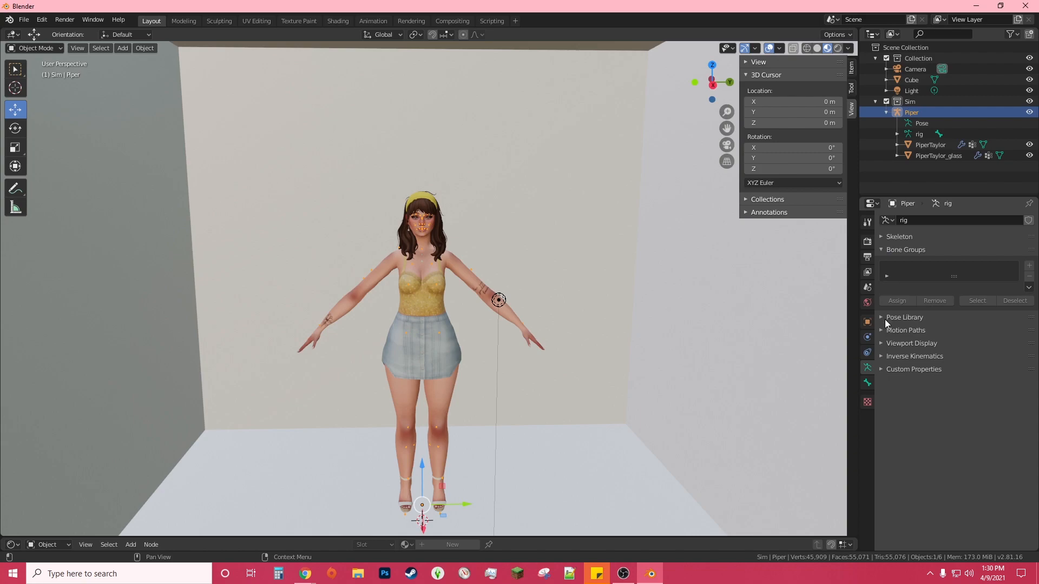
{"action": "left_click", "coordinate": [881, 318]}
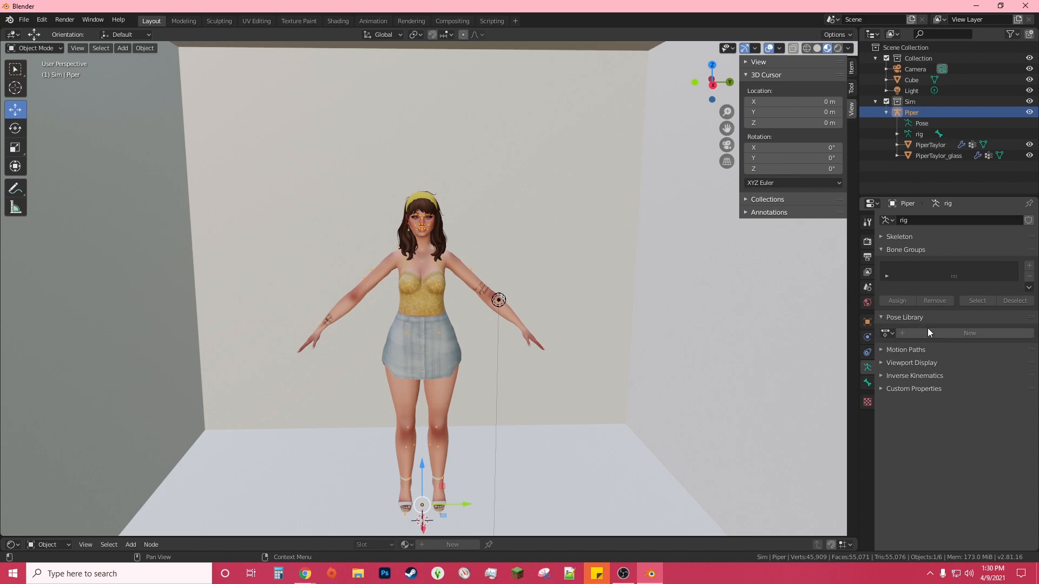
{"action": "left_click", "coordinate": [886, 335]}
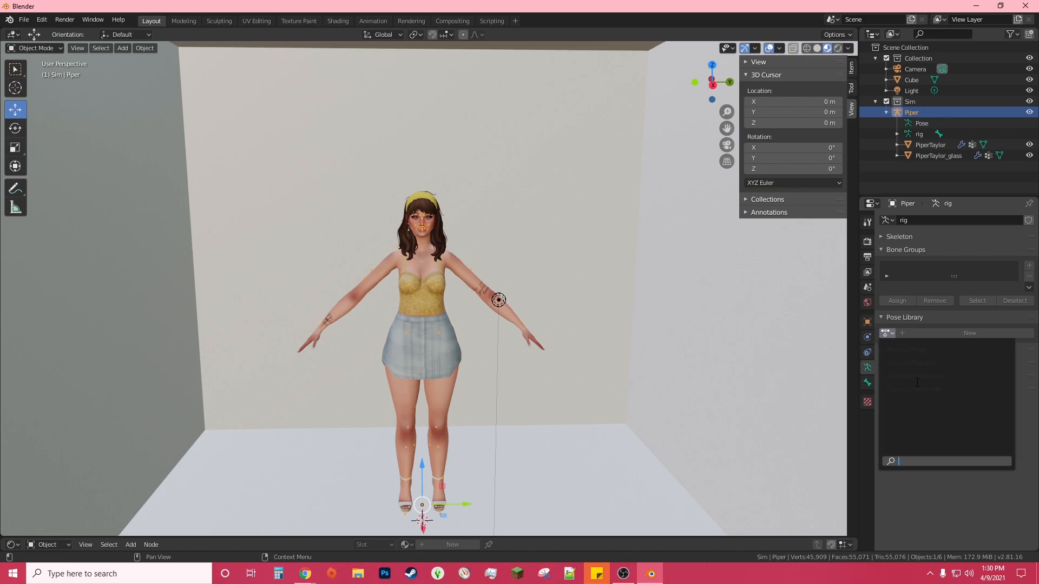
{"action": "left_click", "coordinate": [23, 20]}
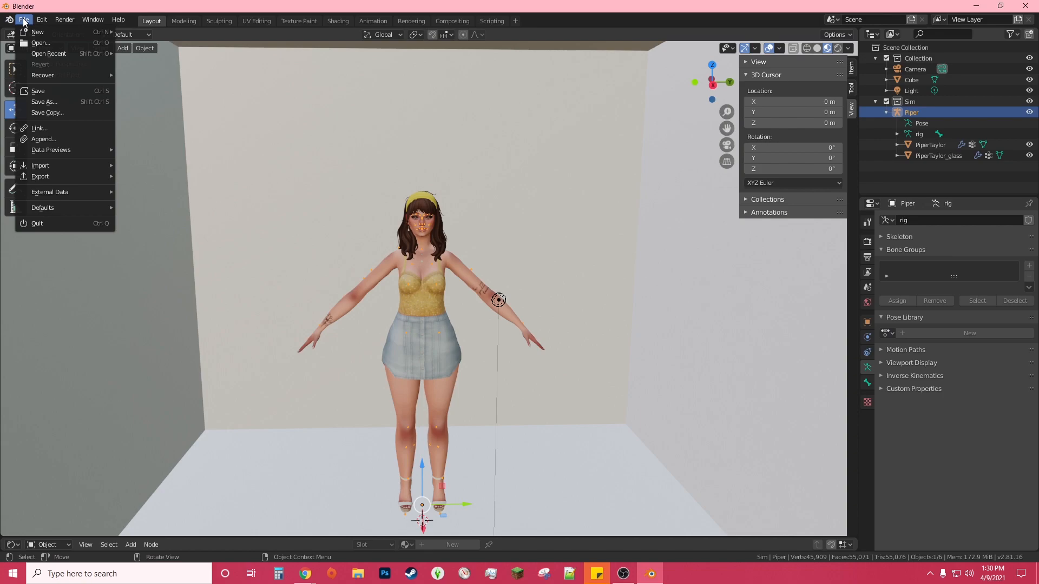
{"action": "left_click", "coordinate": [53, 139]}
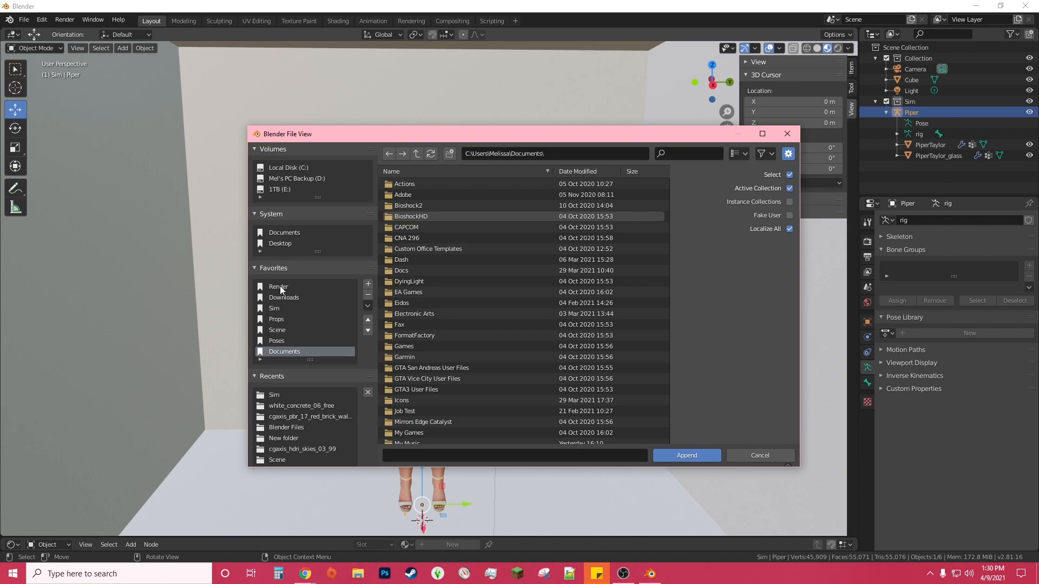
{"action": "left_click", "coordinate": [281, 341]}
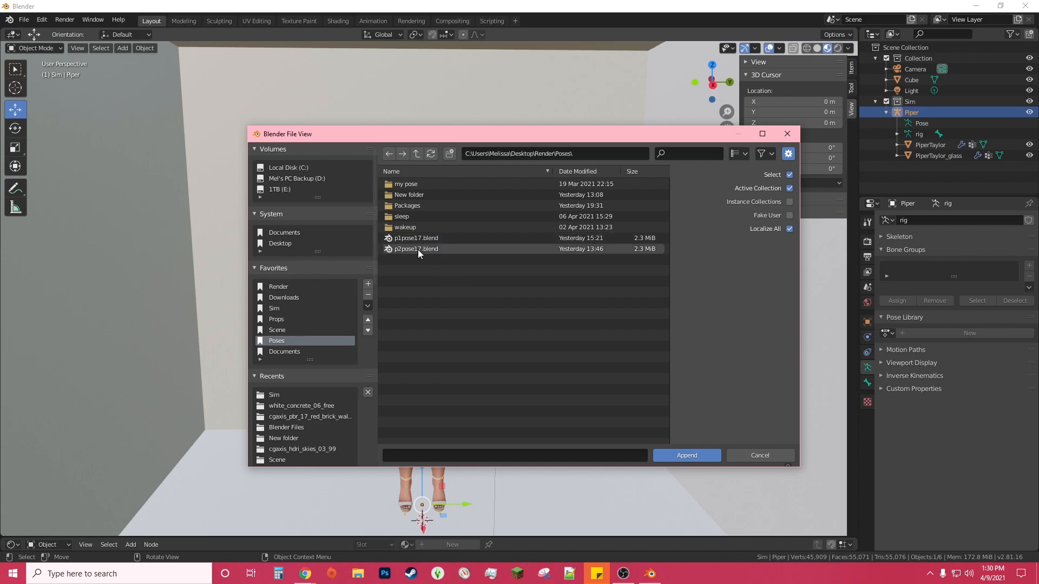
{"action": "double_click", "coordinate": [439, 250]}
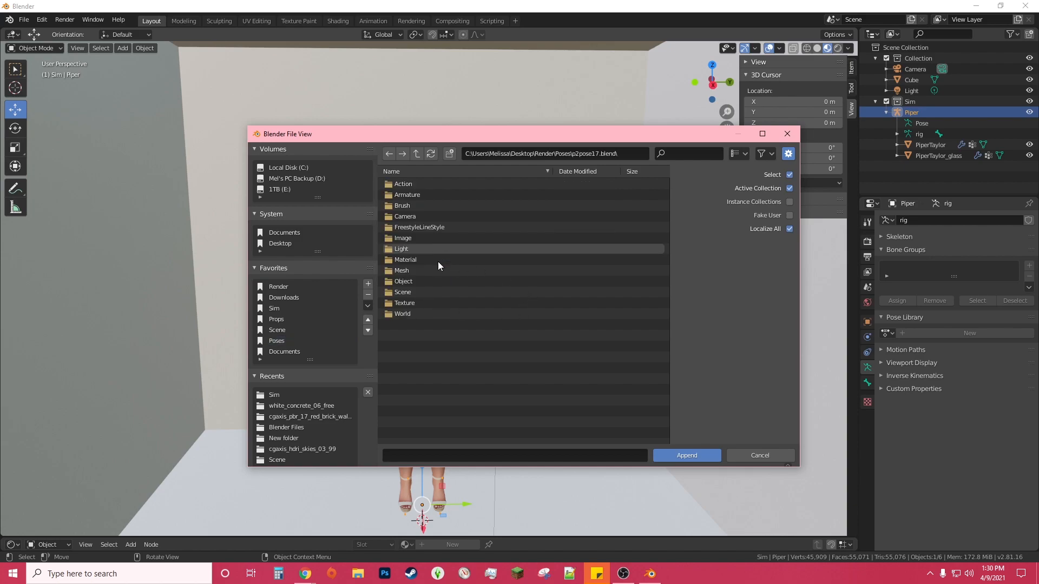
{"action": "left_click", "coordinate": [424, 185]}
{"action": "left_click", "coordinate": [470, 187]}
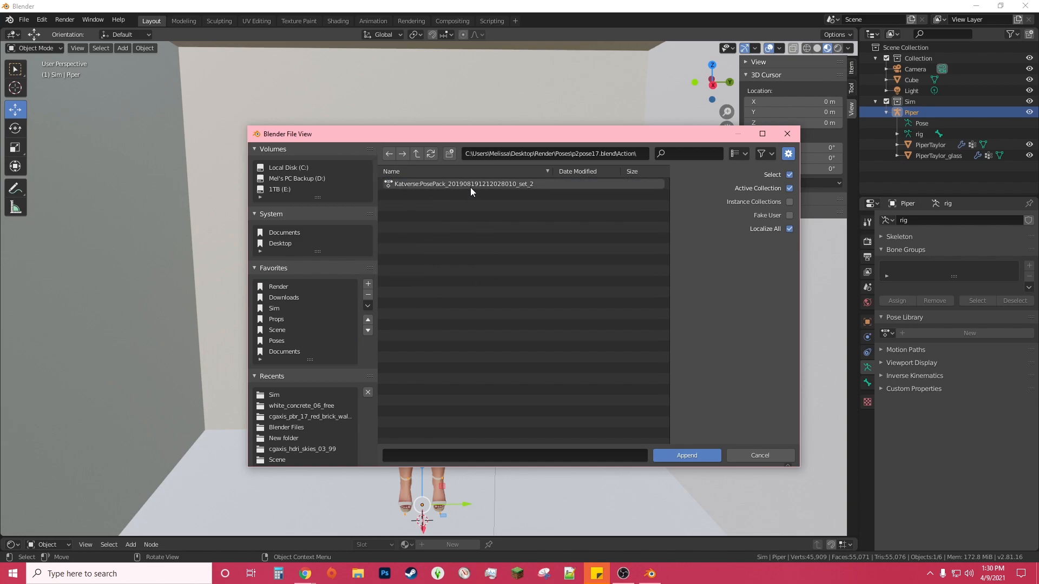
{"action": "double_click", "coordinate": [470, 187]}
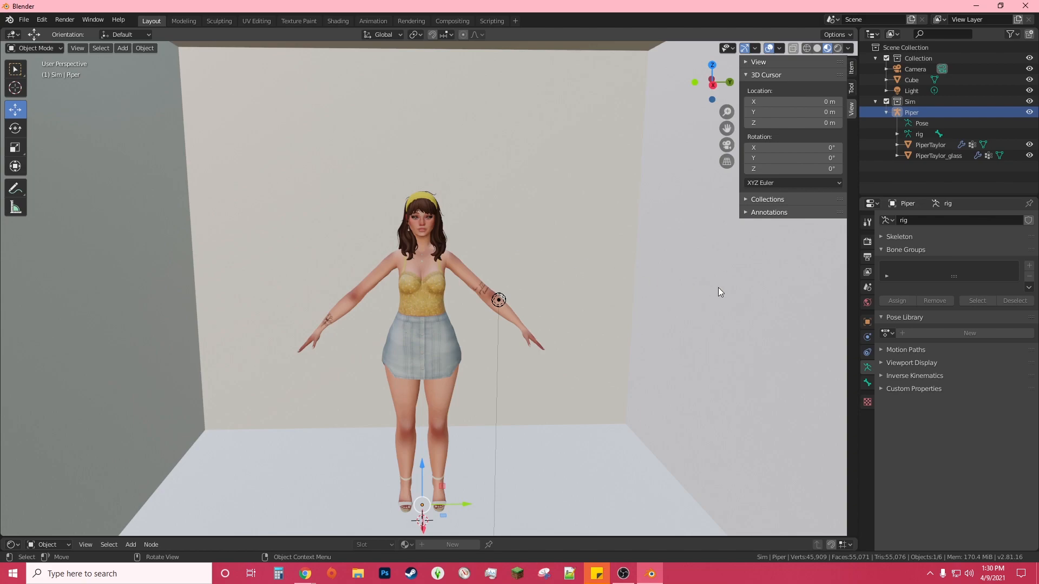
Assign the appended Katverse pose action as the armature's pose library and sanitize it.
{"action": "left_click", "coordinate": [886, 333]}
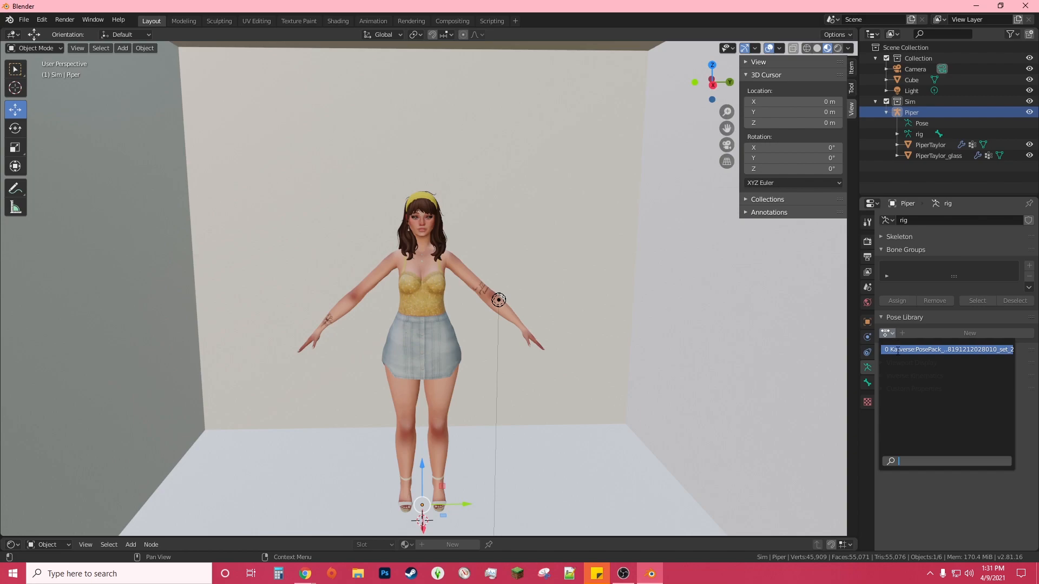
{"action": "left_click", "coordinate": [896, 349]}
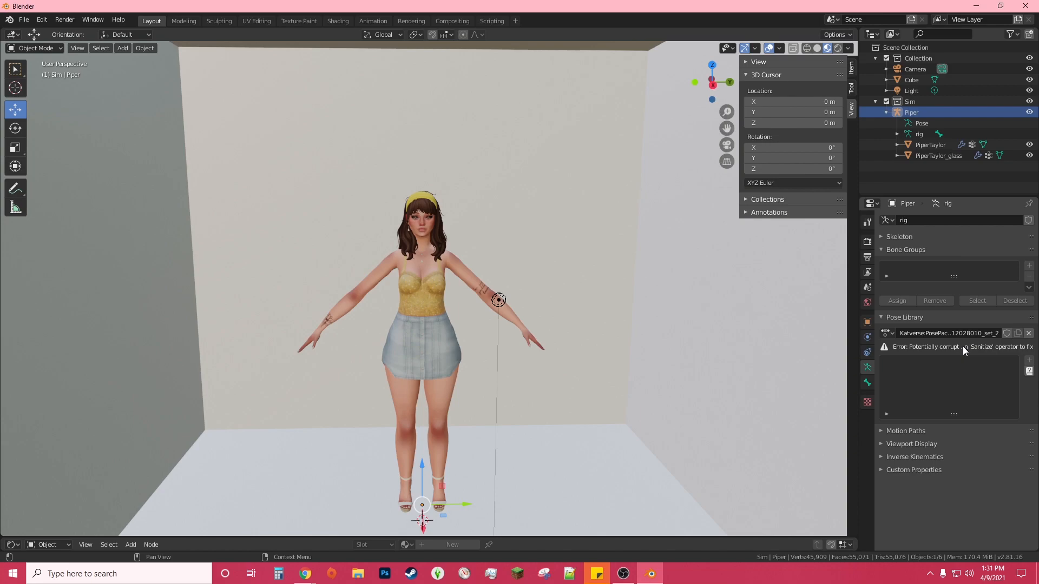
{"action": "left_click", "coordinate": [1029, 371]}
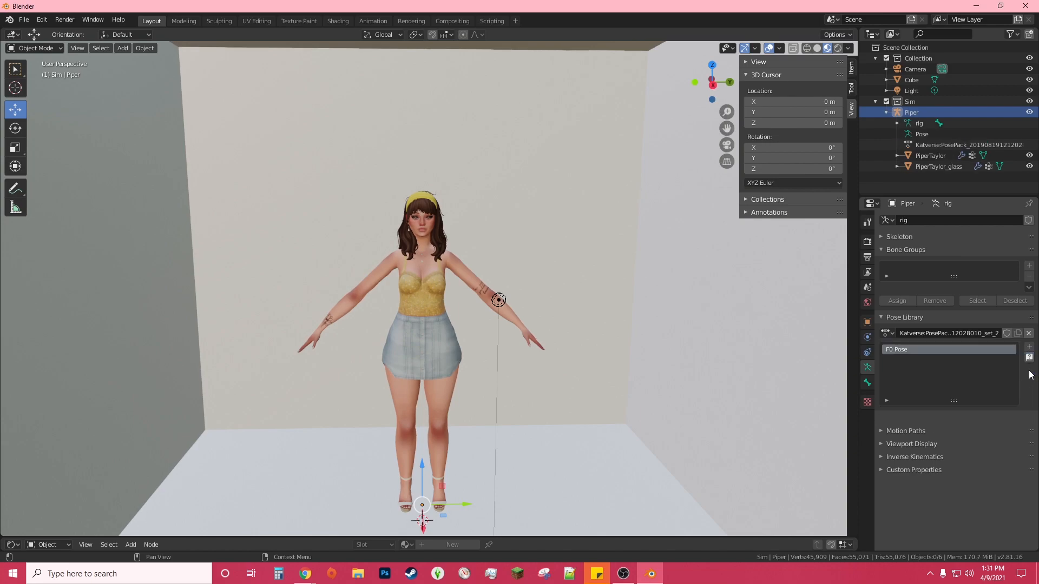
Apply the F0 Pose from the pose library to the Sim and check the posed figure in the room.
{"action": "left_click", "coordinate": [900, 350]}
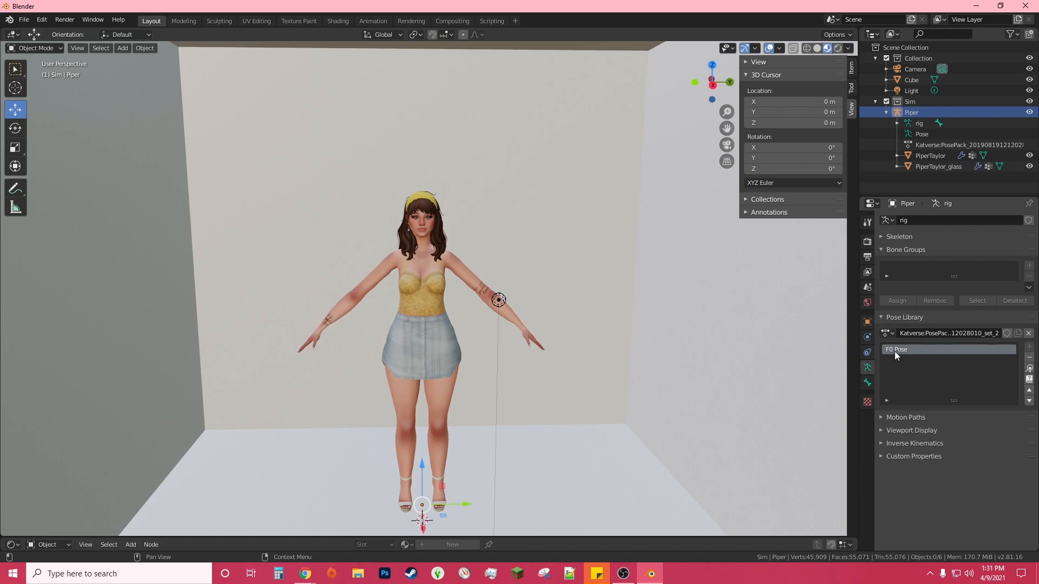
{"action": "left_click", "coordinate": [1030, 369]}
{"action": "middle_click_drag", "start_coordinate": [478, 371], "coordinate": [476, 356]}
{"action": "mouse_move", "coordinate": [728, 130]}
{"action": "left_mouse_down"}
{"action": "mouse_move", "coordinate": [760, 115]}
{"action": "mouse_move", "coordinate": [739, 120]}
{"action": "left_mouse_up"}
{"action": "middle_click_drag", "start_coordinate": [369, 339], "coordinate": [364, 362]}
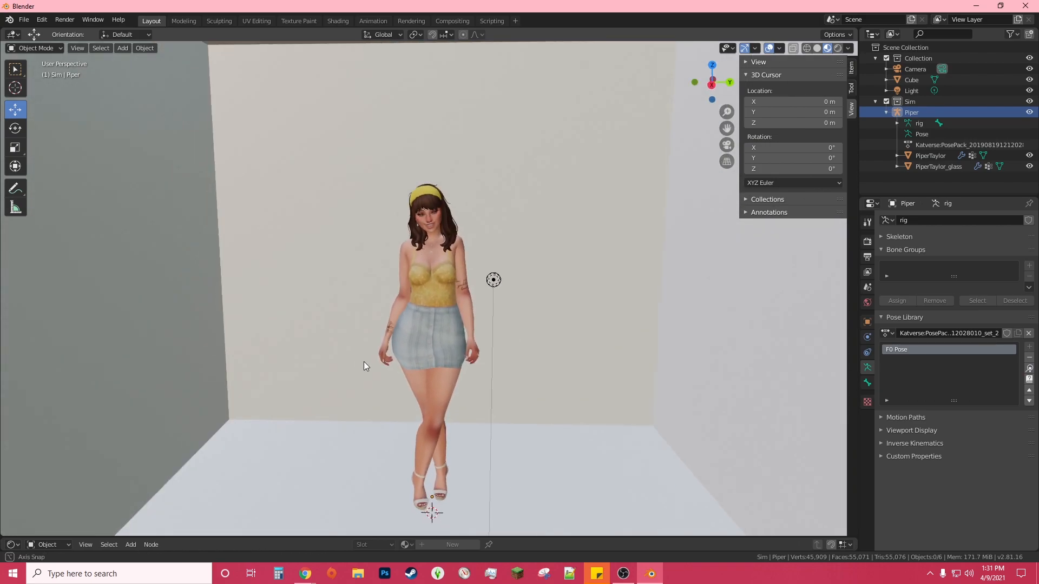
{"action": "scroll", "coordinate": [583, 374], "scroll_direction": "down", "scroll_amount": 3}
{"action": "middle_click_drag", "start_coordinate": [563, 355], "coordinate": [566, 325]}
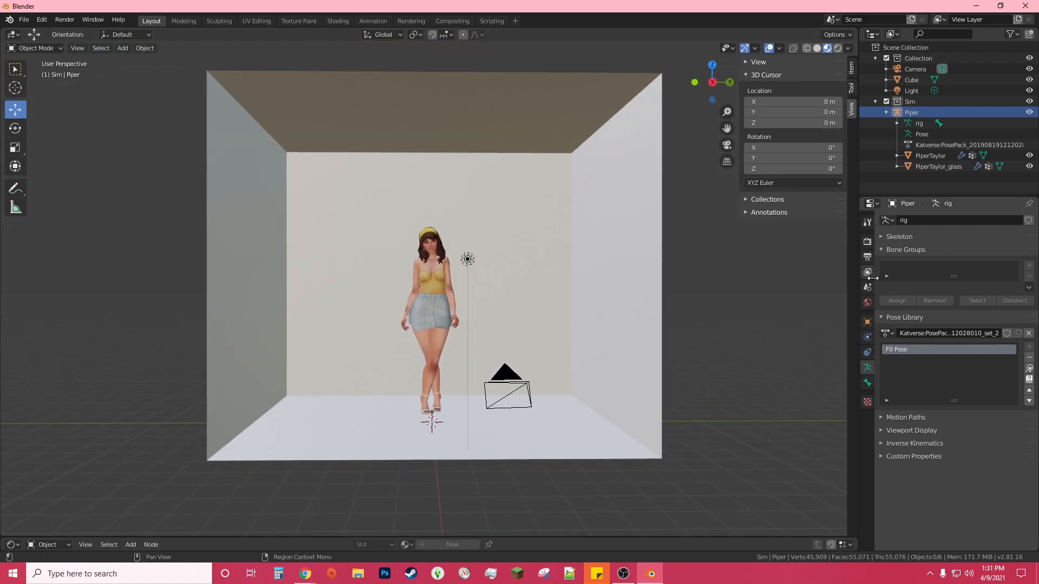
Switch the viewport to rendered shading and show the scene's render settings.
{"action": "left_click", "coordinate": [837, 49]}
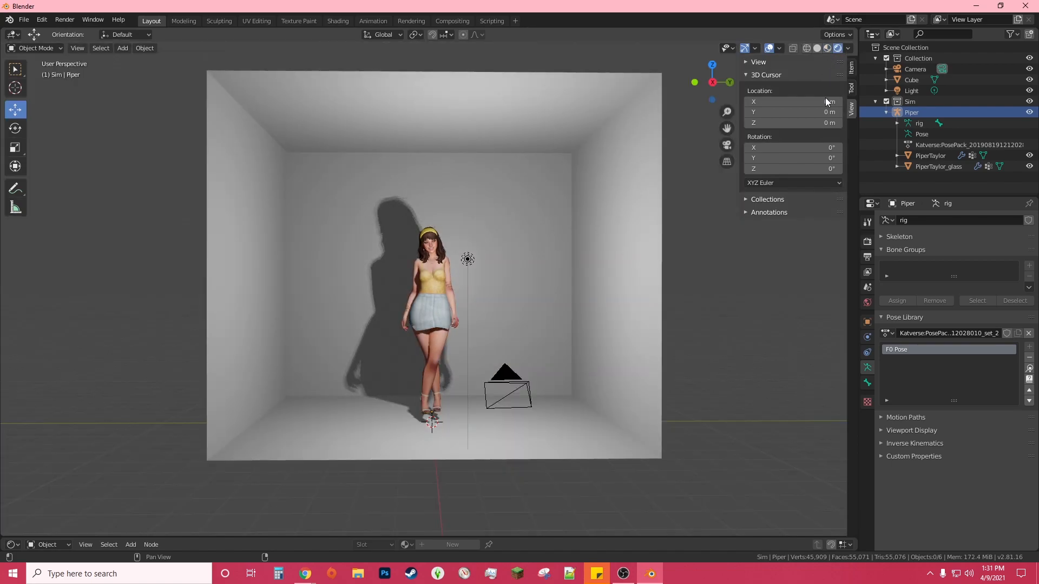
{"action": "left_click", "coordinate": [868, 223]}
{"action": "left_click", "coordinate": [982, 221]}
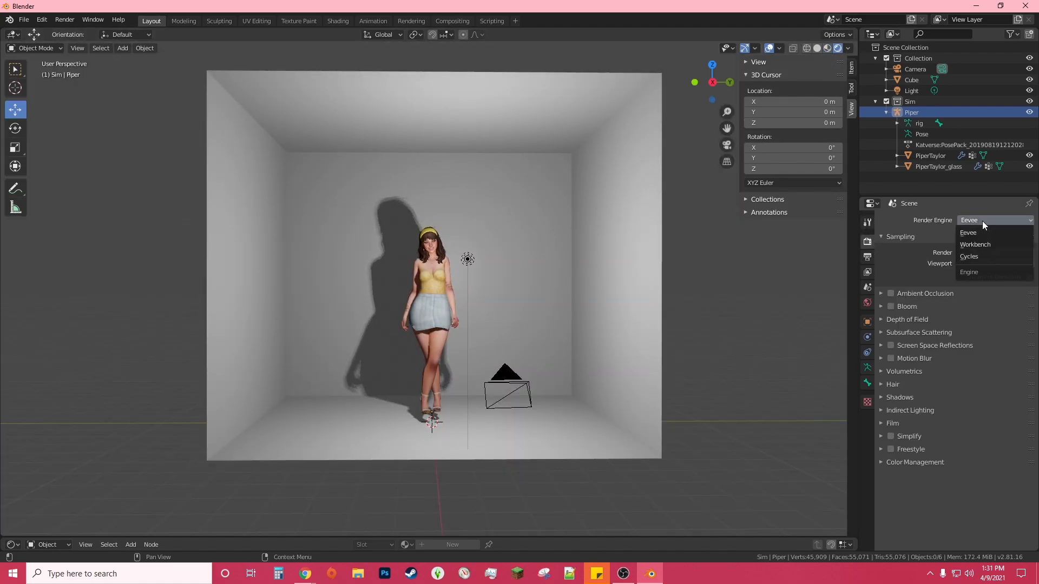
{"action": "left_click", "coordinate": [983, 220]}
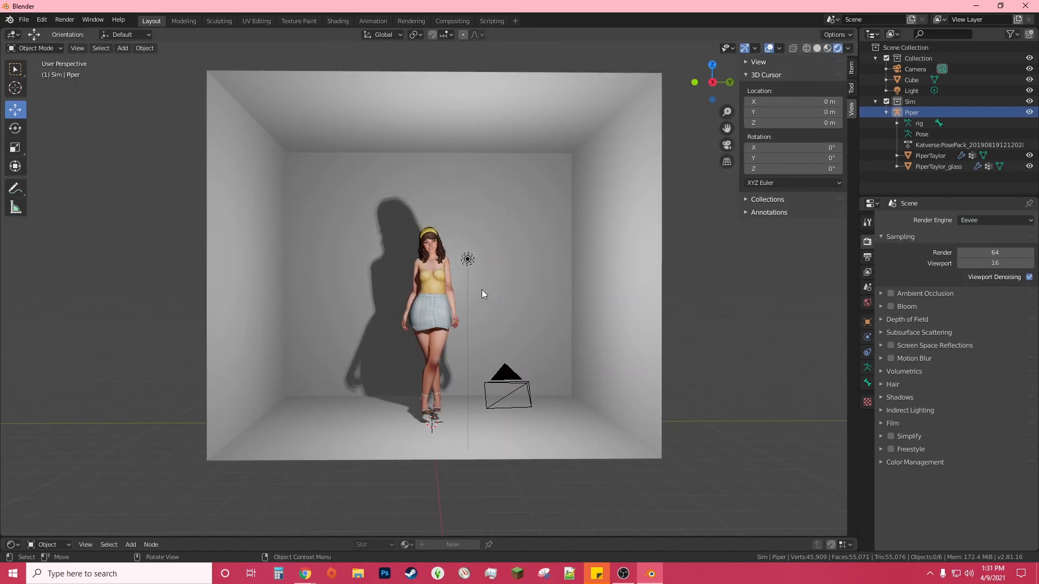
{"action": "middle_click_drag", "start_coordinate": [541, 285], "coordinate": [511, 289]}
{"action": "scroll", "coordinate": [511, 289], "scroll_direction": "up", "scroll_amount": 3}
Preview the scene with the Cycles render engine and return to Eevee for comparison.
{"action": "left_click", "coordinate": [979, 221]}
{"action": "left_click", "coordinate": [980, 255]}
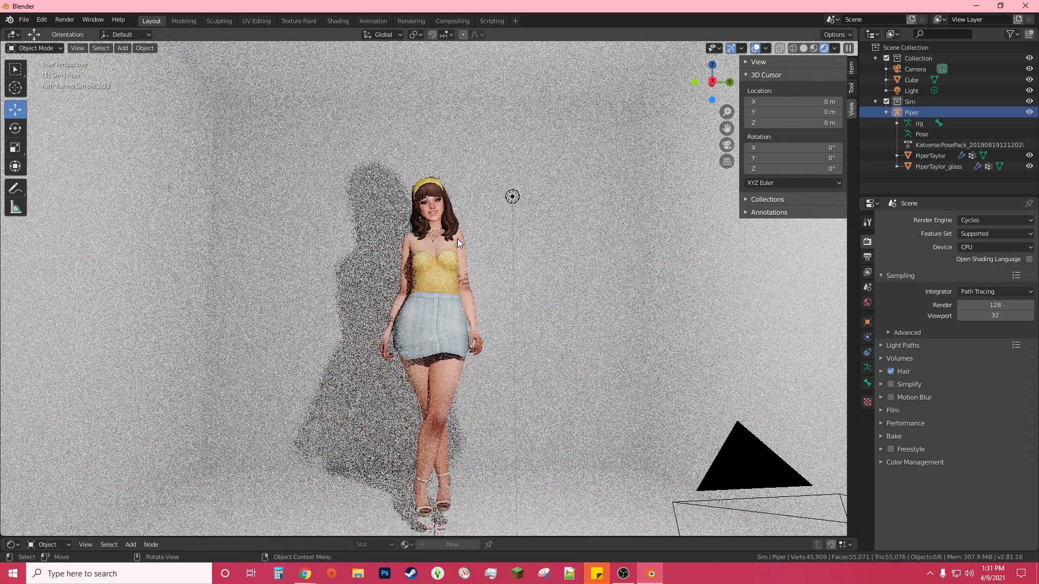
{"action": "left_click", "coordinate": [965, 220]}
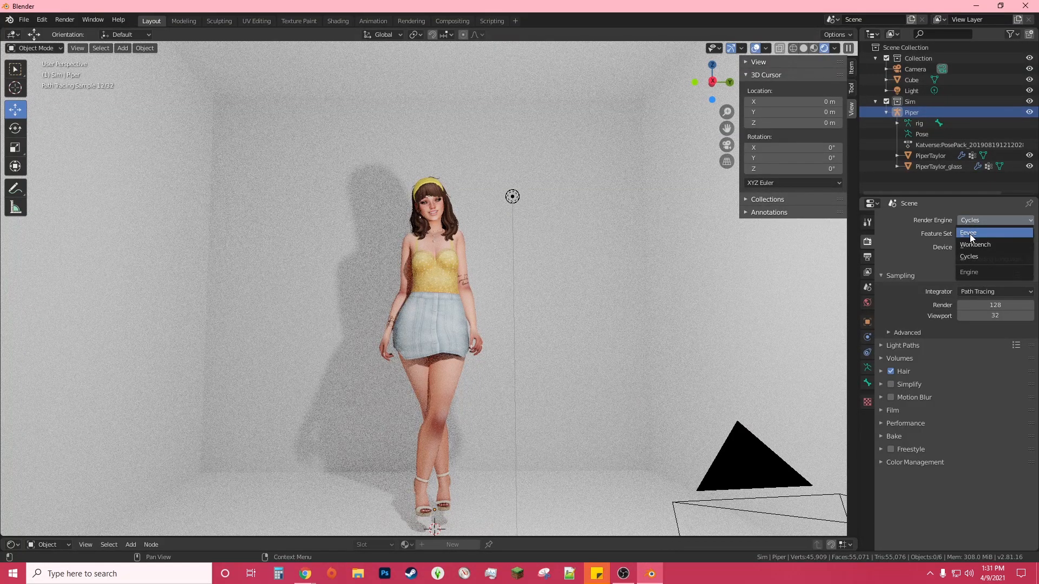
{"action": "left_click", "coordinate": [970, 233]}
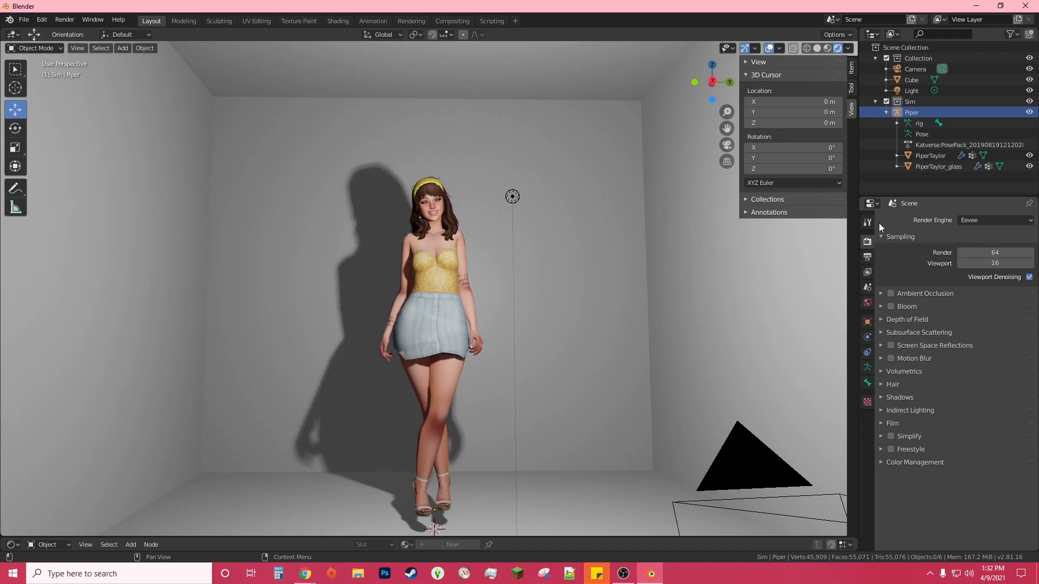
Set the render engine to Cycles and look through the scene camera.
{"action": "left_click", "coordinate": [989, 218]}
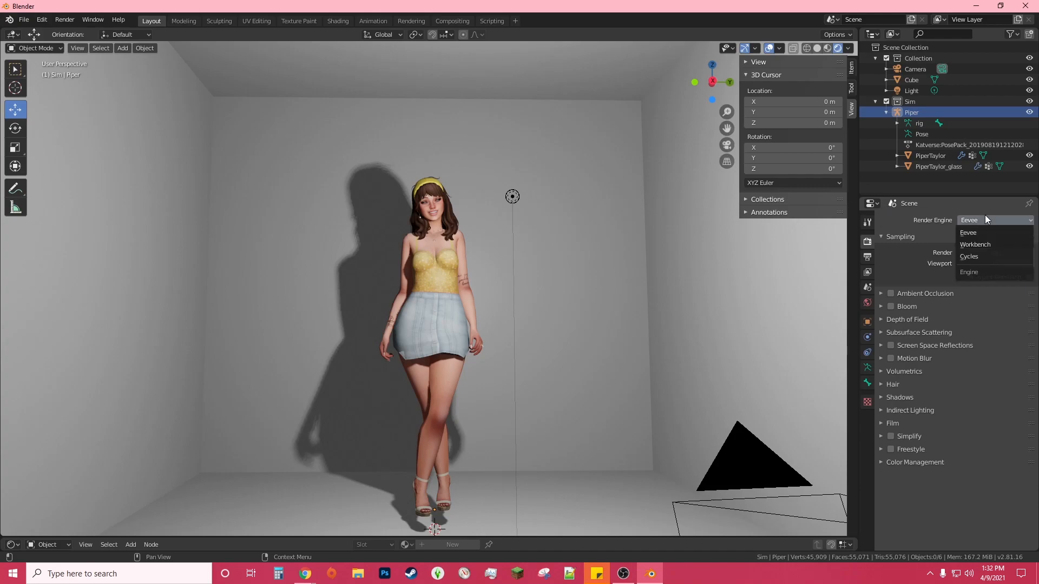
{"action": "left_click", "coordinate": [980, 232]}
{"action": "left_click", "coordinate": [979, 222]}
{"action": "left_click", "coordinate": [978, 268]}
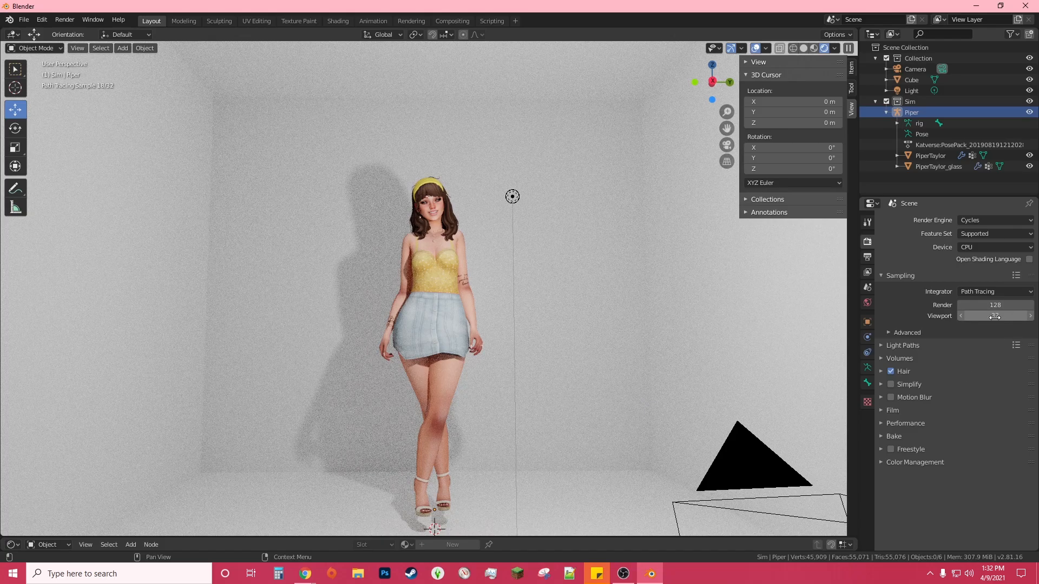
{"action": "left_click", "coordinate": [726, 145]}
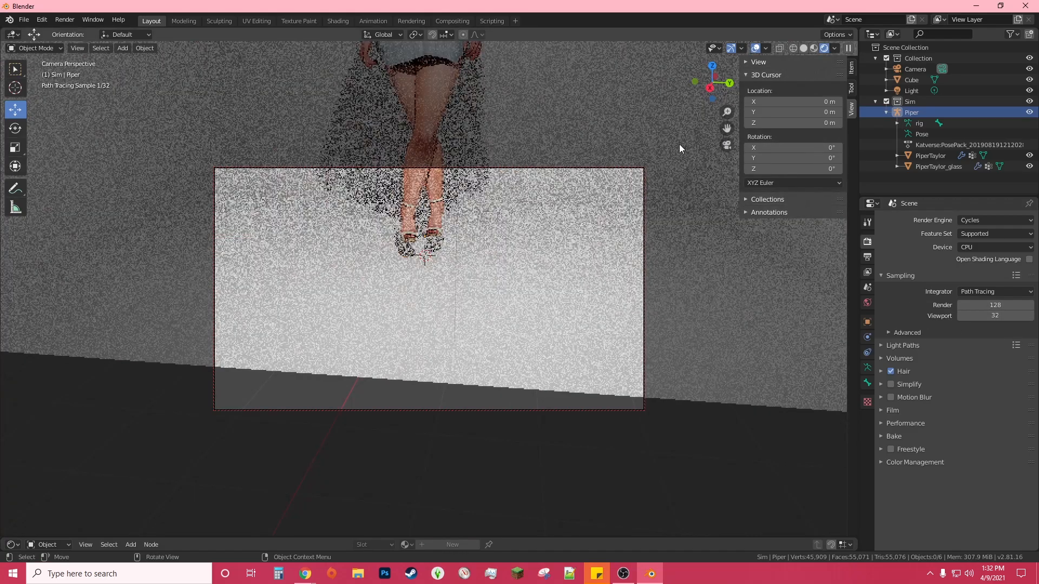
Leave the camera view and examine the full Sim and the room lighting in the Cycles preview.
{"action": "left_click", "coordinate": [727, 145]}
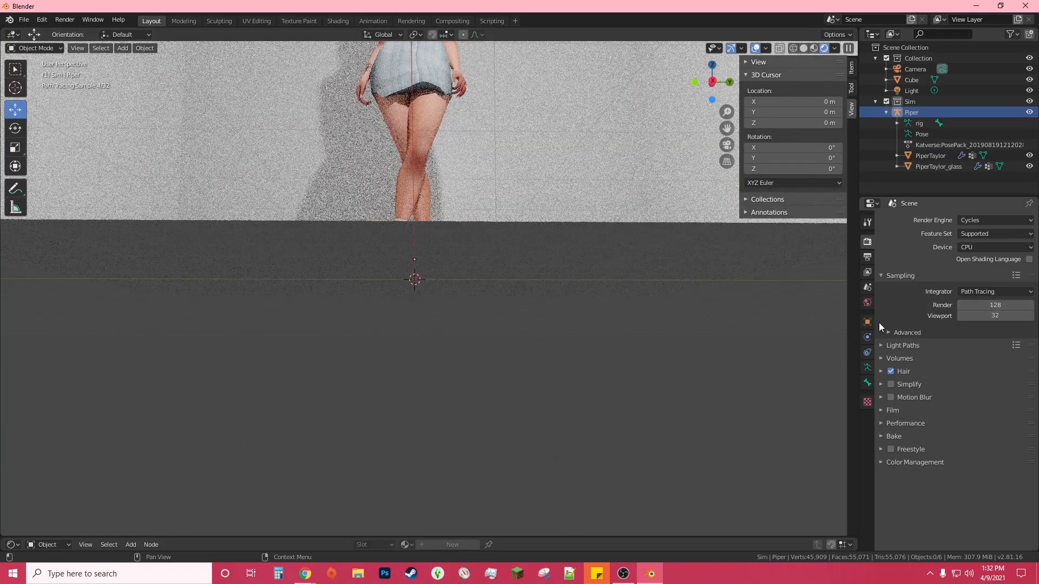
{"action": "left_click_drag", "start_coordinate": [727, 130], "coordinate": [732, 332]}
{"action": "middle_click_drag", "start_coordinate": [604, 327], "coordinate": [576, 310]}
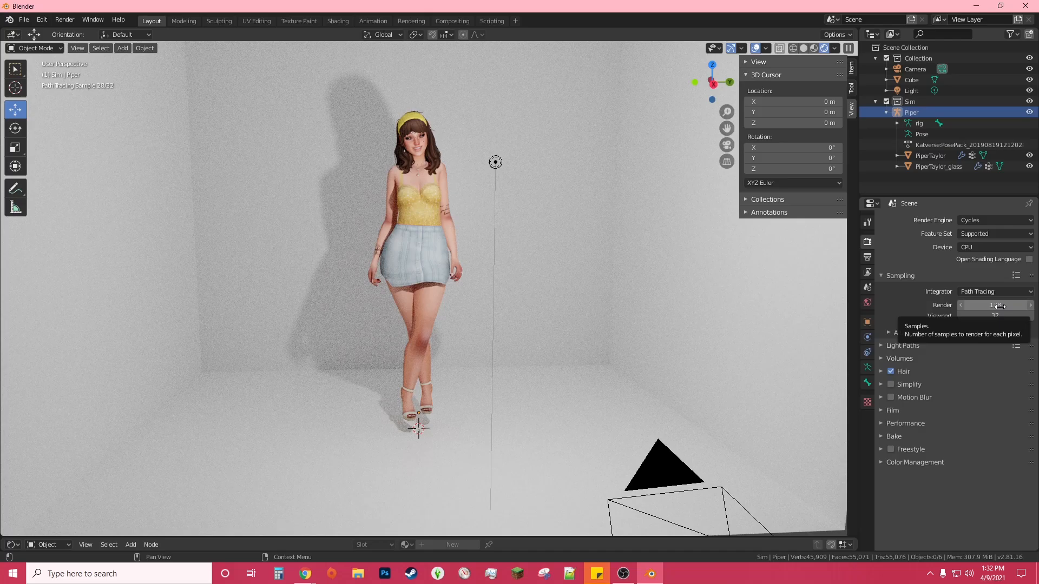
{"action": "mouse_move", "coordinate": [726, 129]}
{"action": "left_mouse_down"}
{"action": "mouse_move", "coordinate": [744, 150]}
{"action": "mouse_move", "coordinate": [719, 148]}
{"action": "left_mouse_up"}
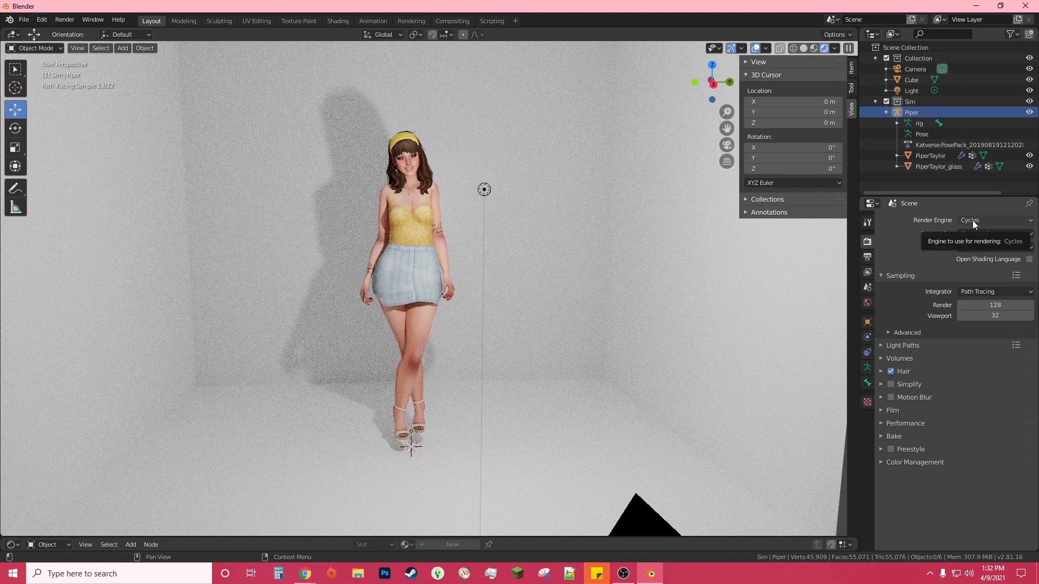
Switch the render engine to Eevee and frame the whole open room with the Sim, light and camera.
{"action": "left_click", "coordinate": [973, 220]}
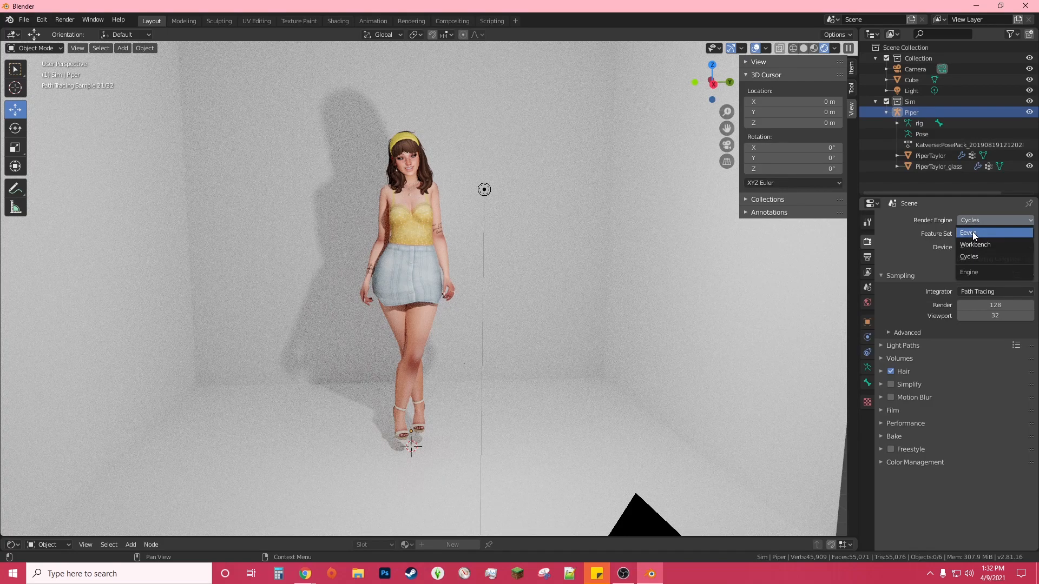
{"action": "mouse_move", "coordinate": [495, 300]}
{"action": "middle_mouse_down"}
{"action": "mouse_move", "coordinate": [511, 277]}
{"action": "mouse_move", "coordinate": [517, 301]}
{"action": "mouse_move", "coordinate": [499, 305]}
{"action": "middle_mouse_up"}
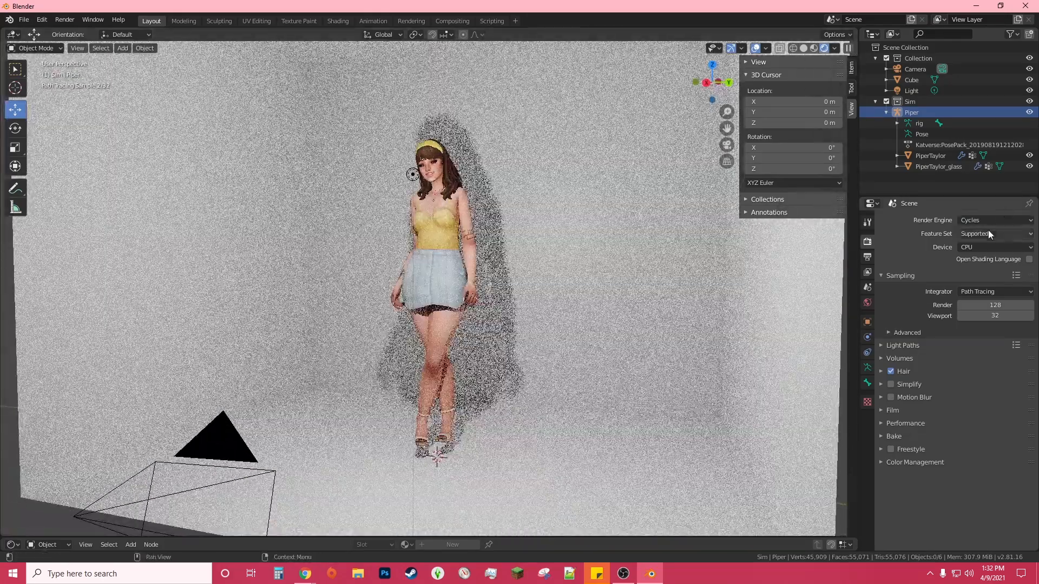
{"action": "left_click", "coordinate": [986, 222]}
{"action": "left_click", "coordinate": [977, 232]}
{"action": "middle_click_drag", "start_coordinate": [658, 285], "coordinate": [592, 290]}
{"action": "scroll", "coordinate": [685, 109], "scroll_direction": "down", "scroll_amount": 3}
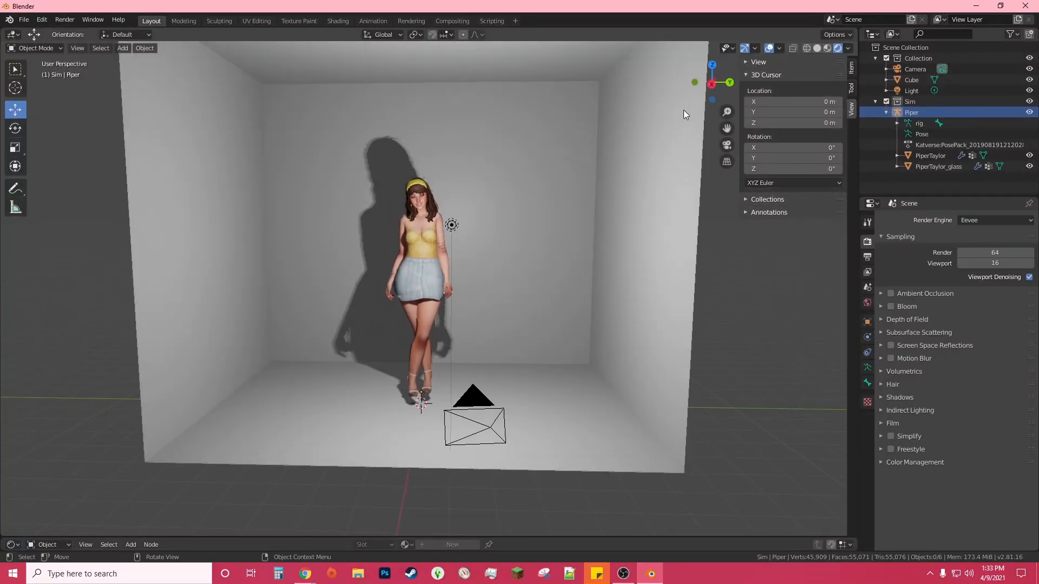
{"action": "scroll", "coordinate": [625, 171], "scroll_direction": "up", "scroll_amount": 2}
{"action": "left_click_drag", "start_coordinate": [726, 115], "coordinate": [671, 143]}
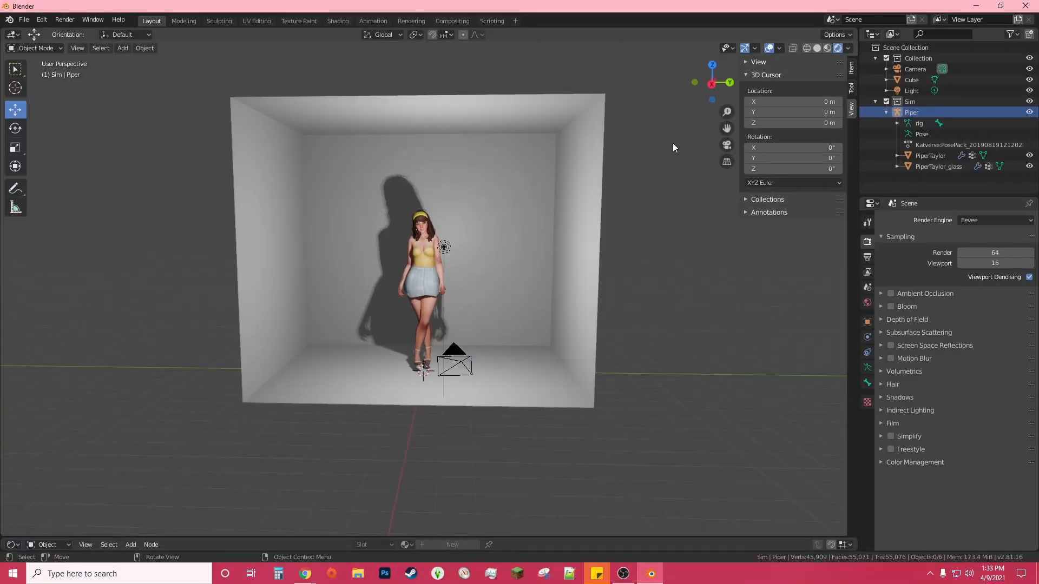
Copy the existing Light and paste two duplicates of it into the main Collection.
{"action": "left_click", "coordinate": [886, 112]}
{"action": "left_click", "coordinate": [894, 90]}
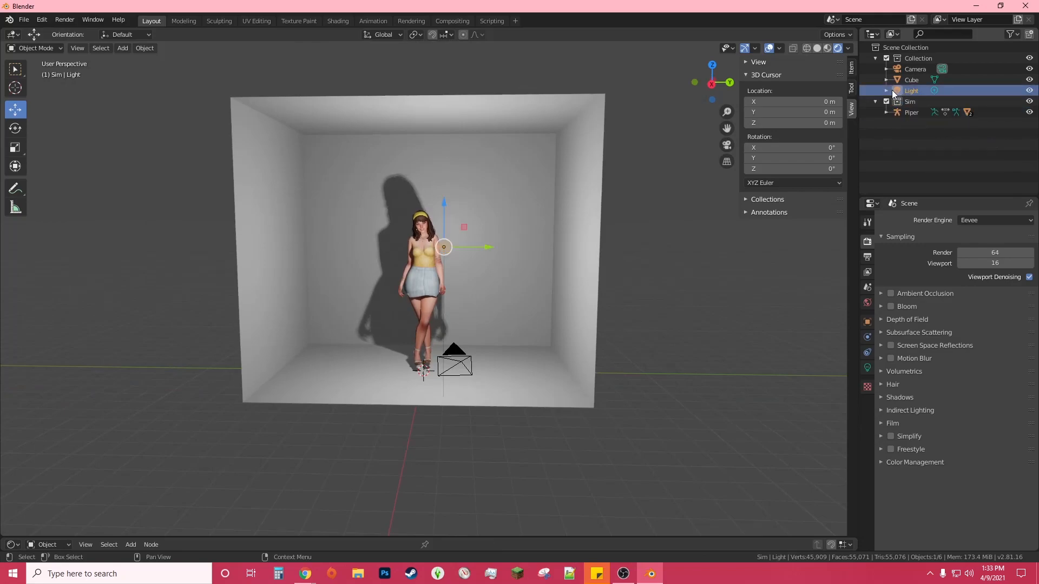
{"action": "left_click", "coordinate": [887, 90]}
{"action": "key", "text": "ctrl+c"}
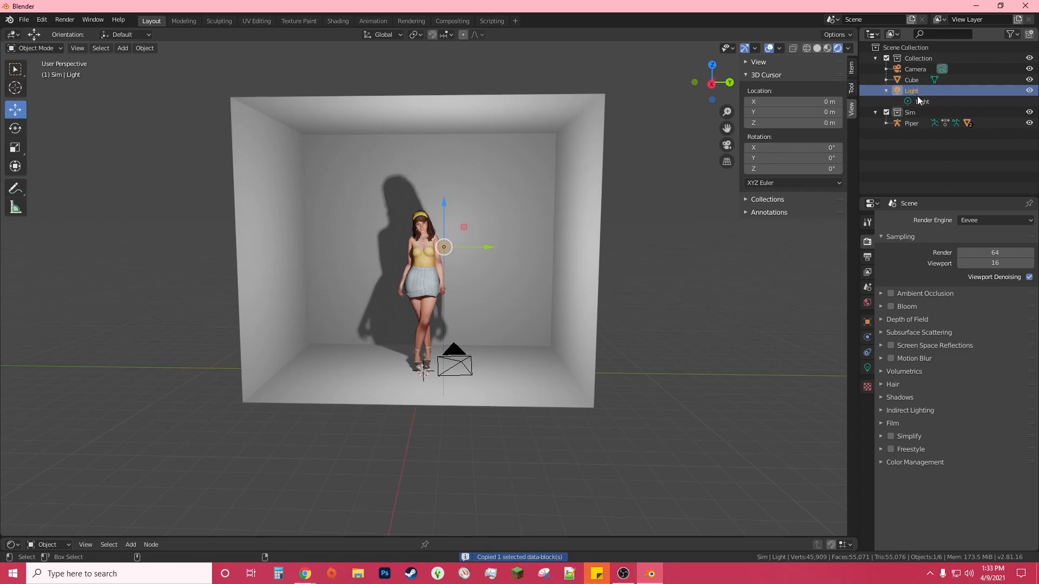
{"action": "left_click", "coordinate": [916, 56]}
{"action": "key", "text": "ctrl+v"}
{"action": "key", "text": "ctrl+v"}
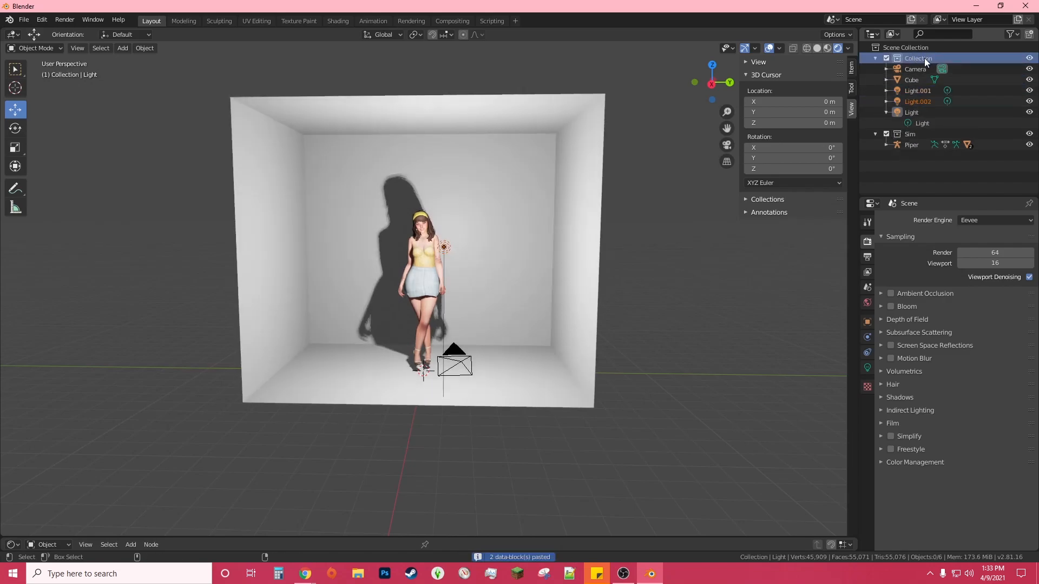
{"action": "left_click", "coordinate": [887, 112]}
Spread two lights outside the room along Y: Light.002 beyond the right wall and Light about 11.1 m toward the left side.
{"action": "left_click", "coordinate": [917, 101]}
{"action": "key", "text": "g"}
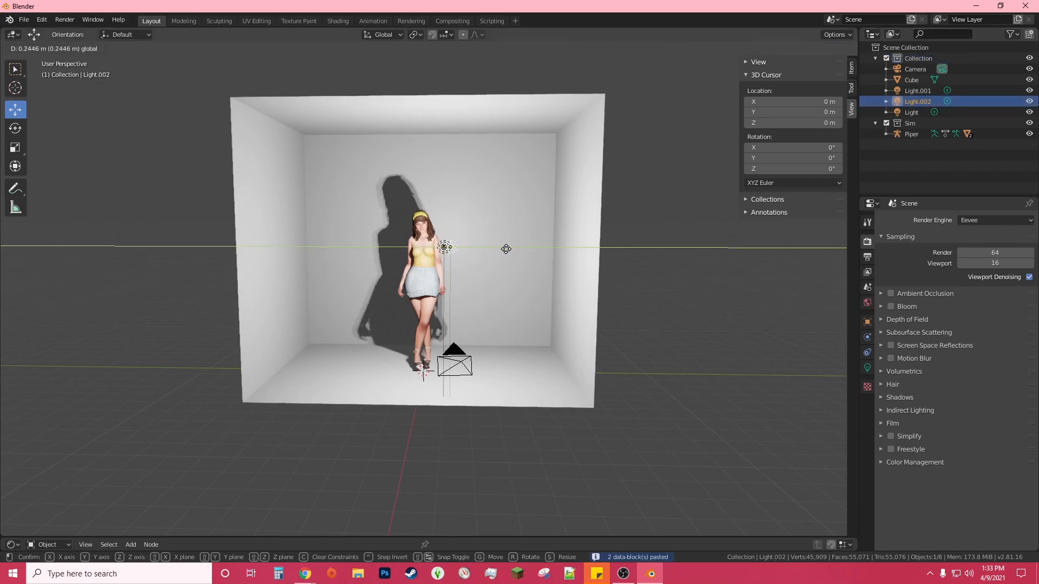
{"action": "left_click", "coordinate": [709, 247]}
{"action": "left_click", "coordinate": [445, 247]}
{"action": "key", "text": "g"}
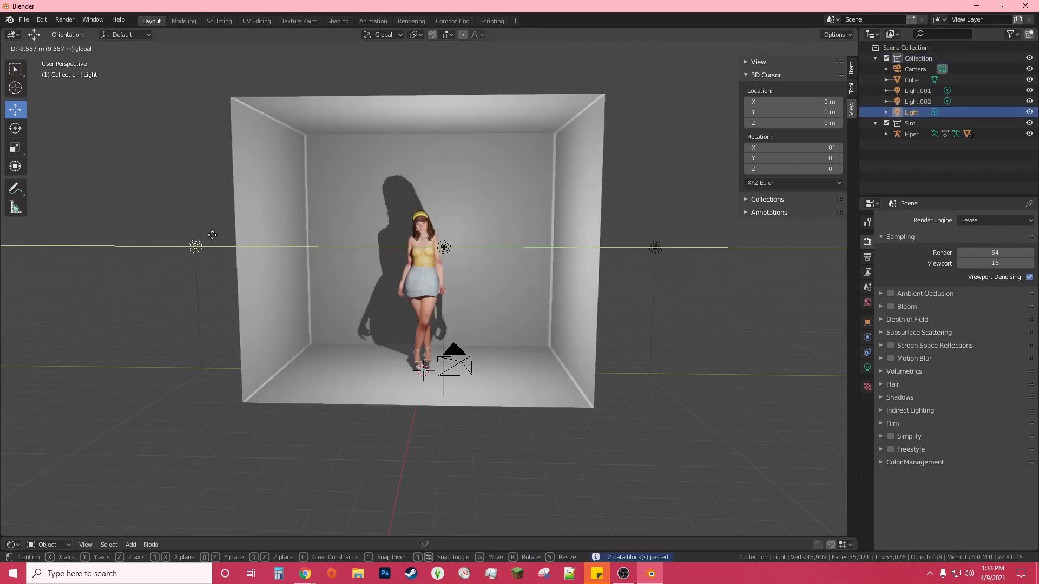
{"action": "left_click", "coordinate": [152, 236]}
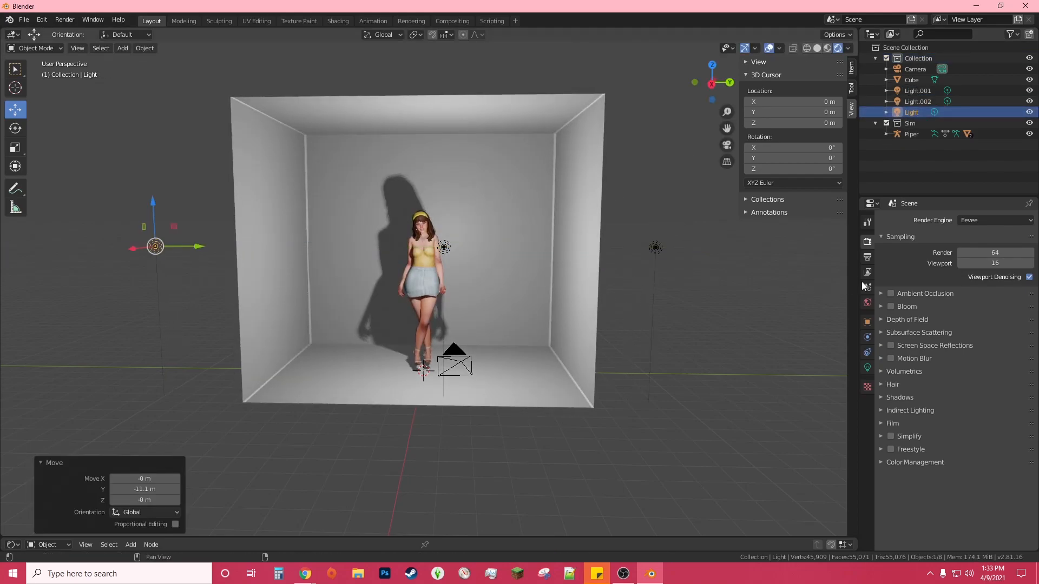
Show the light settings, then move Light.001 from in front of the Sim to the room's back right and raise it.
{"action": "left_click", "coordinate": [868, 368]}
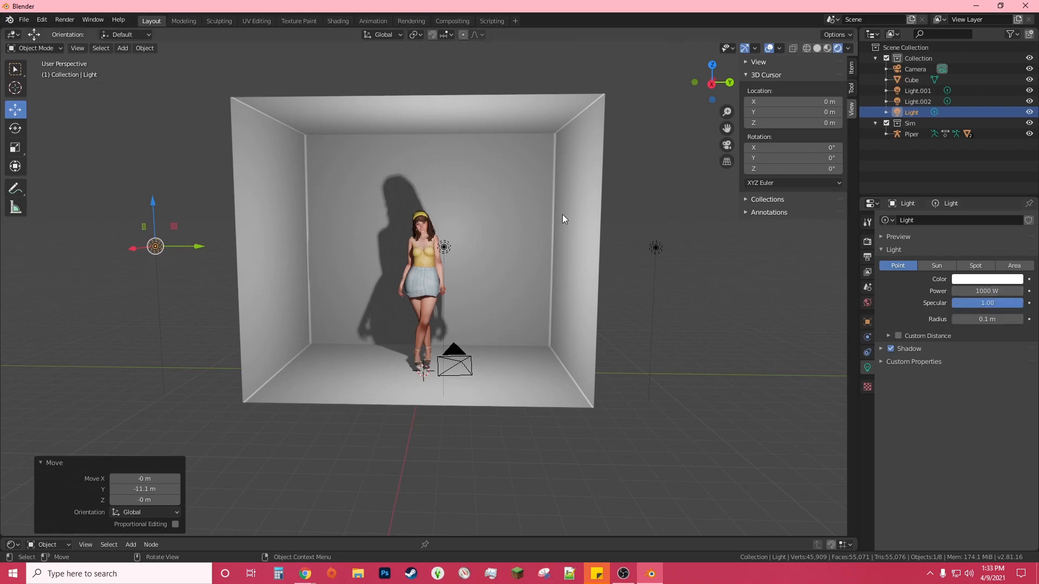
{"action": "left_click", "coordinate": [443, 250]}
{"action": "left_click", "coordinate": [444, 250]}
{"action": "middle_click_drag", "start_coordinate": [574, 308], "coordinate": [432, 311]}
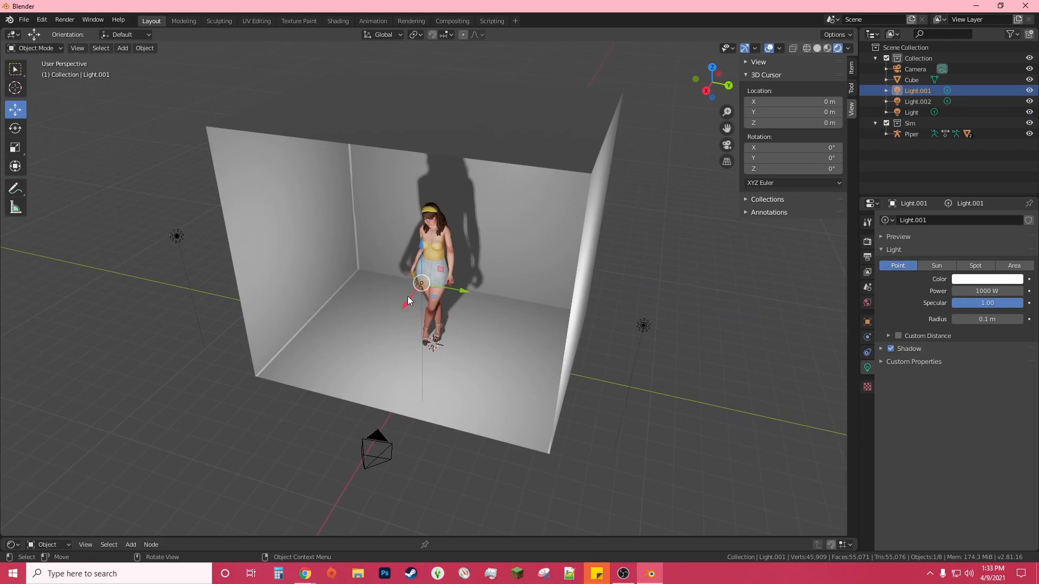
{"action": "middle_click_drag", "start_coordinate": [392, 293], "coordinate": [427, 296]}
{"action": "left_click_drag", "start_coordinate": [422, 285], "coordinate": [546, 235]}
{"action": "left_click_drag", "start_coordinate": [508, 186], "coordinate": [508, 156]}
{"action": "middle_click_drag", "start_coordinate": [511, 253], "coordinate": [255, 258]}
Bring the light outside the left wall into the room, placing it in the upper left area beside the Sim.
{"action": "left_click", "coordinate": [181, 304]}
{"action": "middle_click_drag", "start_coordinate": [189, 316], "coordinate": [326, 334]}
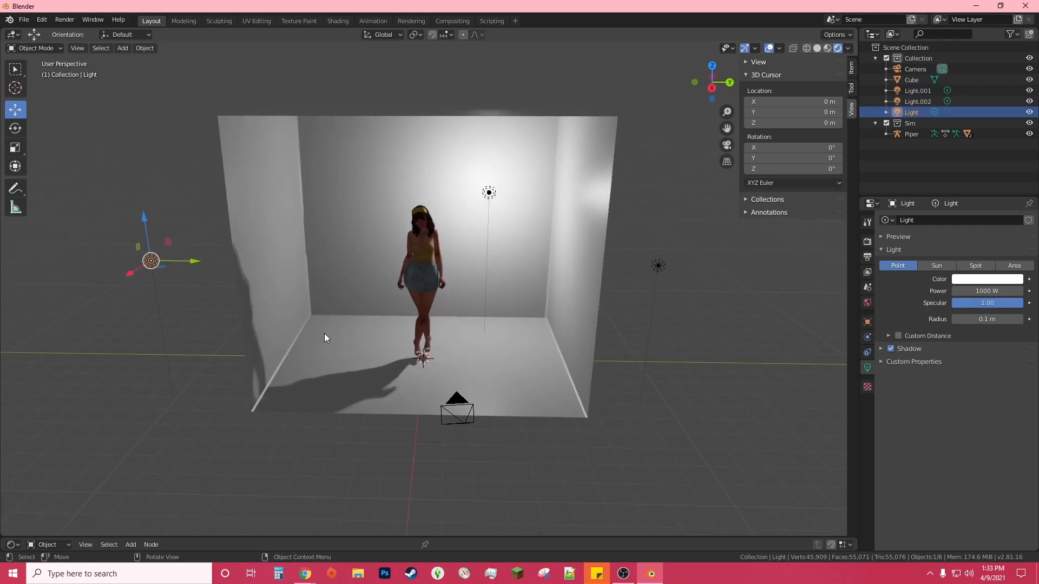
{"action": "left_click_drag", "start_coordinate": [192, 265], "coordinate": [393, 270]}
{"action": "middle_click_drag", "start_coordinate": [395, 290], "coordinate": [352, 206]}
{"action": "mouse_move", "coordinate": [352, 207]}
{"action": "left_mouse_down"}
{"action": "mouse_move", "coordinate": [351, 153]}
{"action": "mouse_move", "coordinate": [373, 193]}
{"action": "mouse_move", "coordinate": [364, 193]}
{"action": "left_mouse_up"}
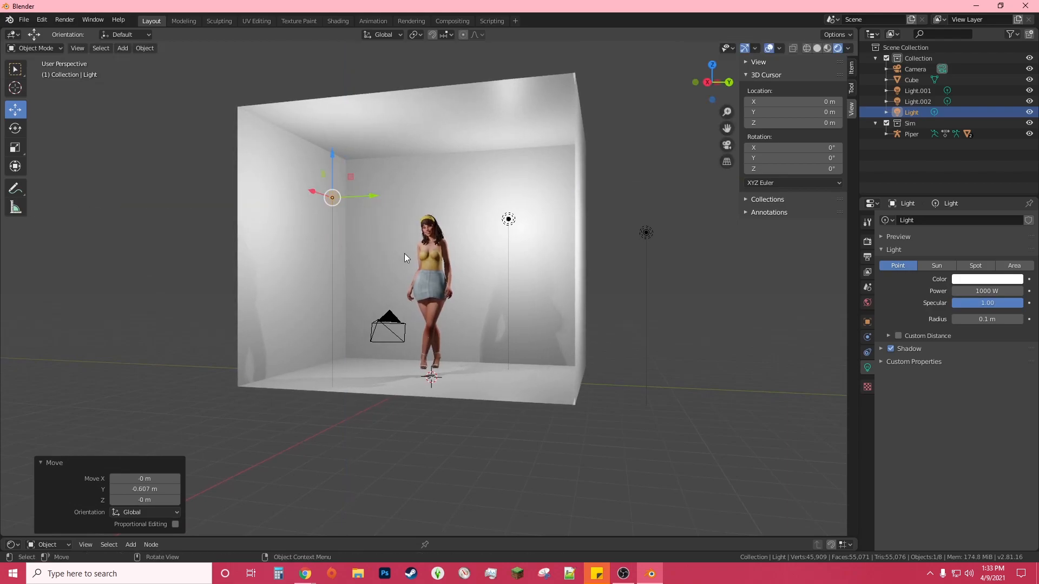
{"action": "middle_click_drag", "start_coordinate": [404, 252], "coordinate": [433, 271]}
Set the power of the upper left light to 500 W.
{"action": "left_click", "coordinate": [993, 292]}
{"action": "type", "text": "500"}
{"action": "key", "text": "Return"}
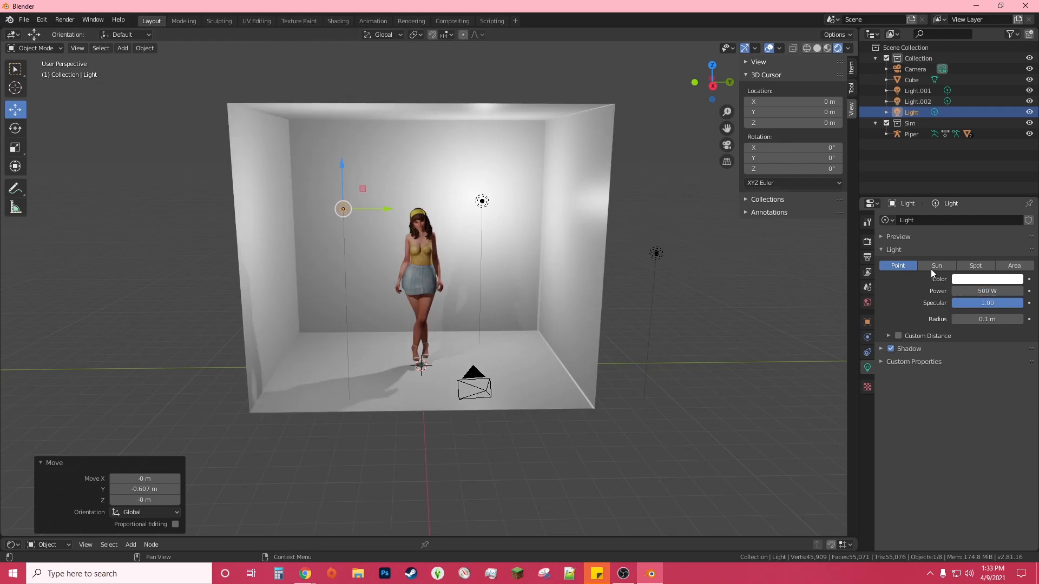
Set the power of Light.002, outside the right wall, to 250 W.
{"action": "middle_click_drag", "start_coordinate": [575, 266], "coordinate": [674, 264]}
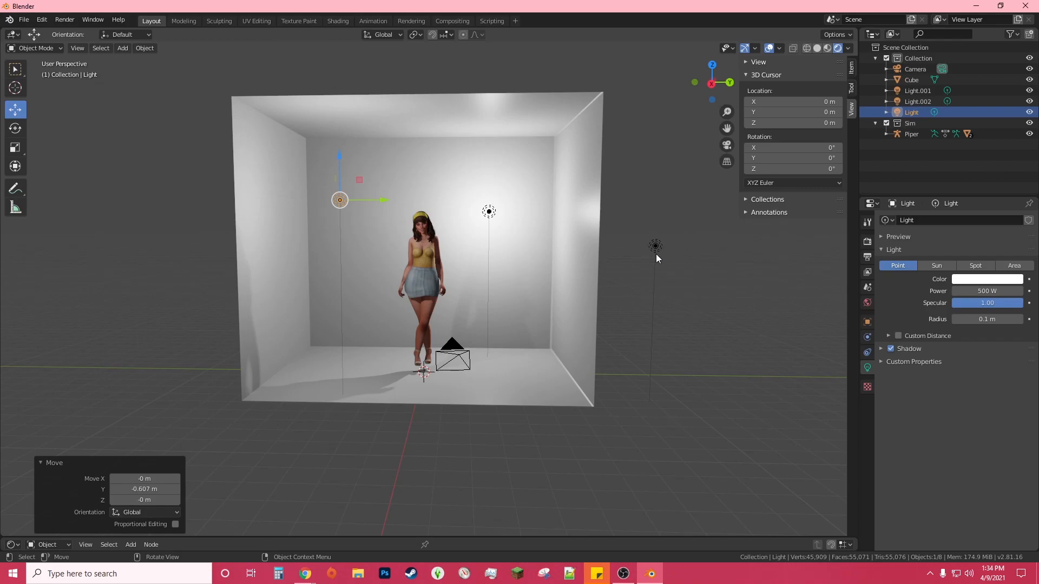
{"action": "left_click", "coordinate": [655, 248]}
{"action": "left_click", "coordinate": [977, 291]}
{"action": "type", "text": "50"}
{"action": "key", "text": "Return"}
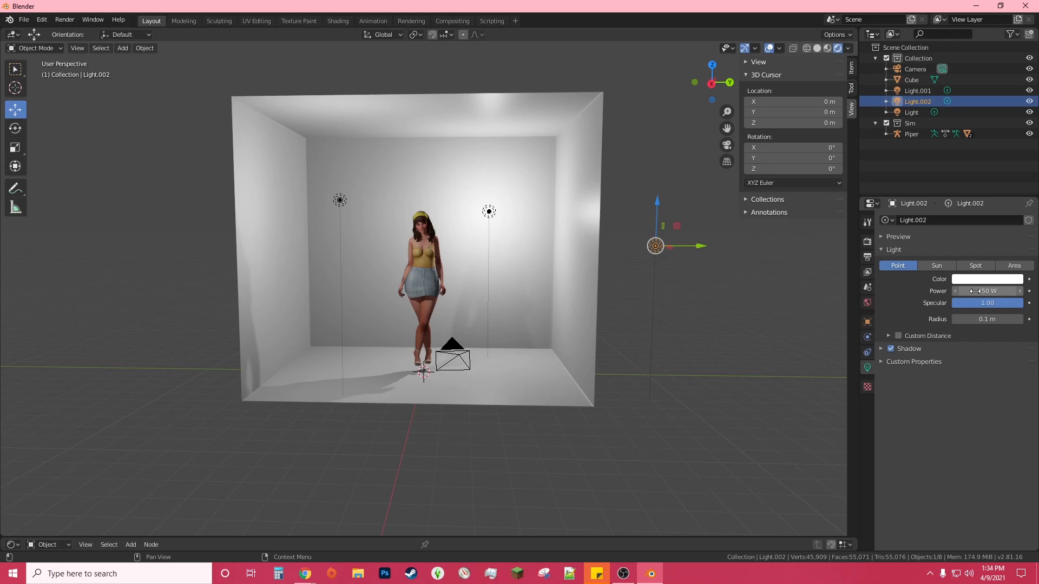
Move Light.002 into the room and lower it near the floor on the right side of the Sim.
{"action": "left_click_drag", "start_coordinate": [704, 247], "coordinate": [545, 249]}
{"action": "middle_click_drag", "start_coordinate": [575, 255], "coordinate": [570, 284]}
{"action": "left_click_drag", "start_coordinate": [491, 254], "coordinate": [485, 341]}
{"action": "left_click_drag", "start_coordinate": [481, 401], "coordinate": [485, 367]}
{"action": "middle_click_drag", "start_coordinate": [548, 354], "coordinate": [498, 311]}
{"action": "left_click_drag", "start_coordinate": [498, 312], "coordinate": [499, 304]}
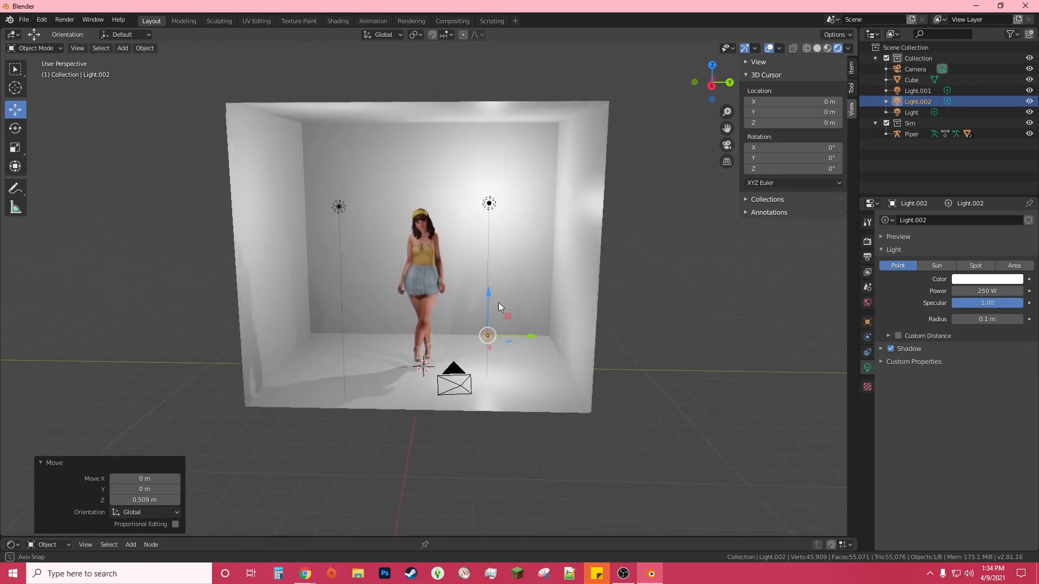
{"action": "middle_click_drag", "start_coordinate": [498, 303], "coordinate": [499, 327]}
{"action": "left_click_drag", "start_coordinate": [530, 335], "coordinate": [536, 335]}
Move the upper left light about -1.36 m along the X axis.
{"action": "scroll", "coordinate": [512, 336], "scroll_direction": "up", "scroll_amount": 3}
{"action": "middle_click_drag", "start_coordinate": [512, 337], "coordinate": [505, 358]}
{"action": "left_click_drag", "start_coordinate": [727, 128], "coordinate": [748, 209]}
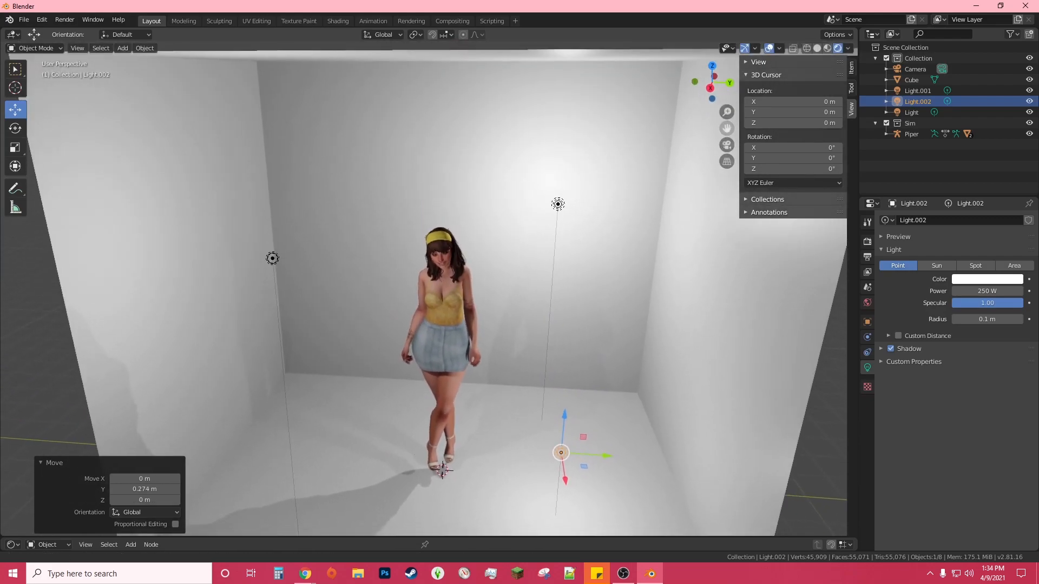
{"action": "scroll", "coordinate": [513, 260], "scroll_direction": "up", "scroll_amount": 1}
{"action": "middle_click_drag", "start_coordinate": [513, 259], "coordinate": [520, 238]}
{"action": "left_click", "coordinate": [255, 191]}
{"action": "middle_click_drag", "start_coordinate": [246, 193], "coordinate": [187, 222]}
{"action": "left_click_drag", "start_coordinate": [177, 220], "coordinate": [218, 206]}
Examine the three-light setup on the Sim up close and from farther back.
{"action": "middle_click_drag", "start_coordinate": [545, 310], "coordinate": [566, 287]}
{"action": "scroll", "coordinate": [568, 293], "scroll_direction": "up", "scroll_amount": 3}
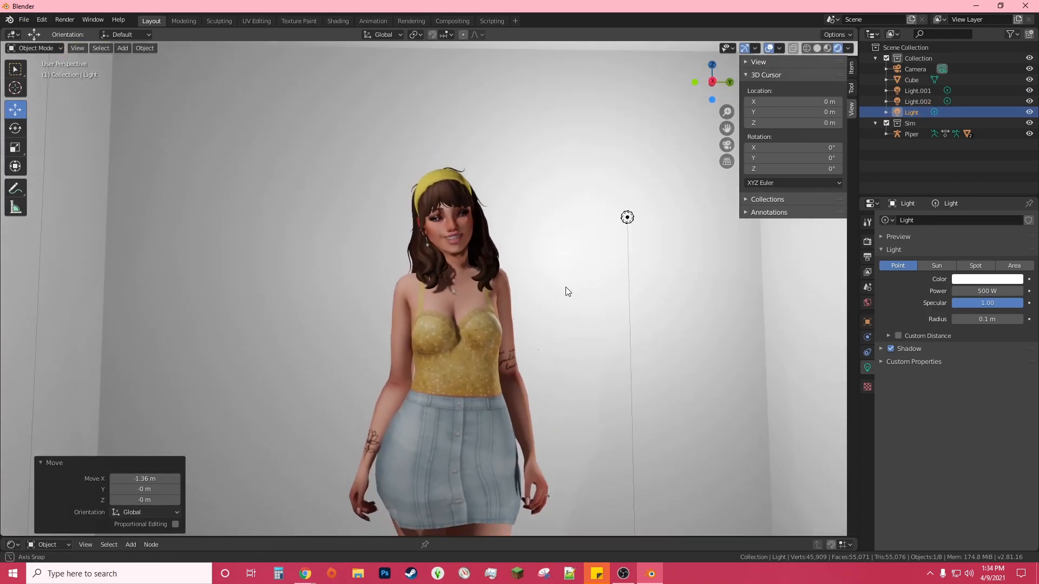
{"action": "scroll", "coordinate": [465, 427], "scroll_direction": "down", "scroll_amount": 5}
{"action": "middle_click_drag", "start_coordinate": [466, 437], "coordinate": [489, 469]}
{"action": "scroll", "coordinate": [483, 426], "scroll_direction": "up", "scroll_amount": 5}
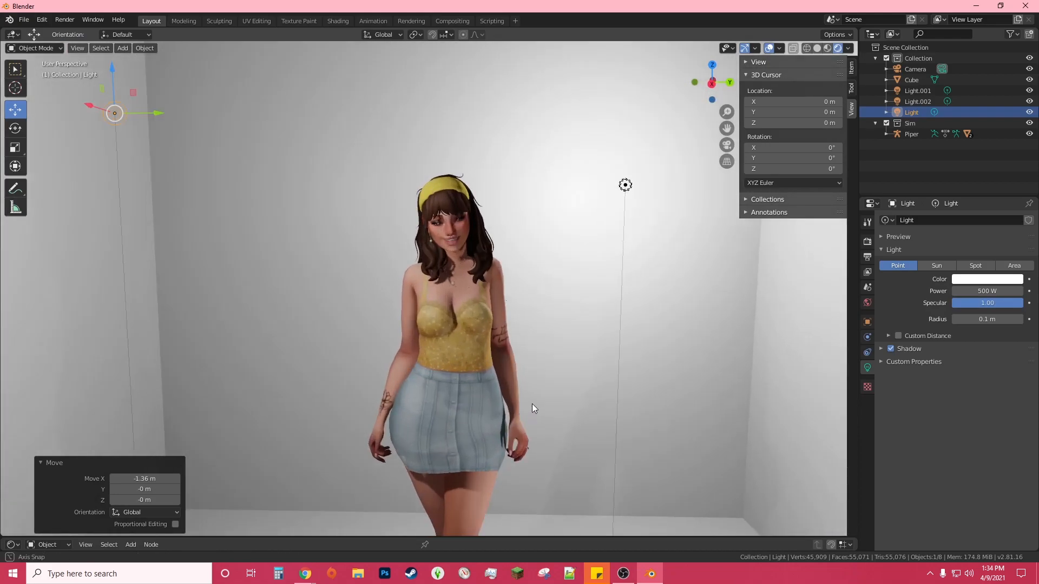
{"action": "middle_click_drag", "start_coordinate": [531, 404], "coordinate": [531, 391]}
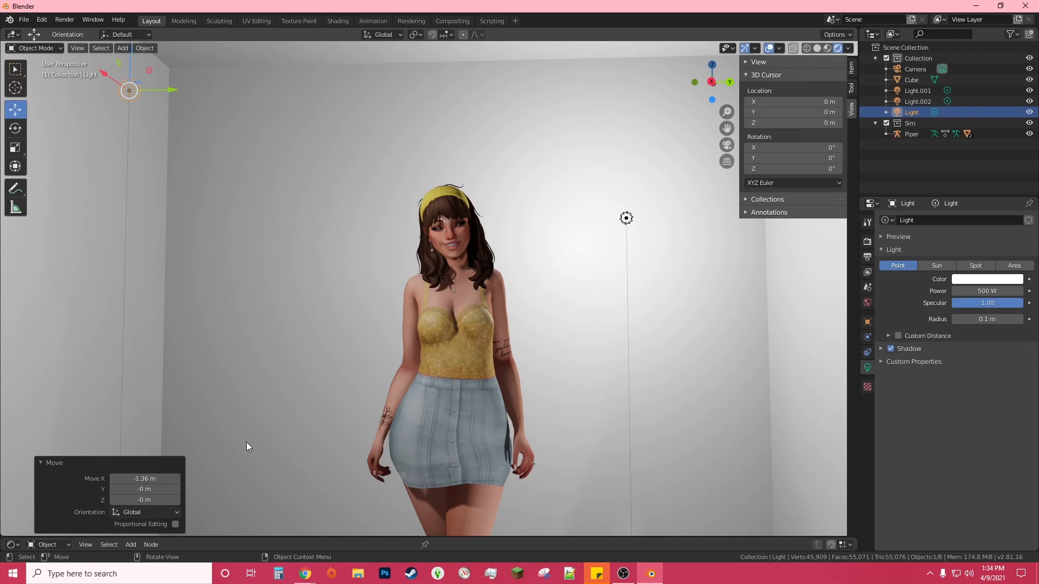
{"action": "scroll", "coordinate": [495, 439], "scroll_direction": "down", "scroll_amount": 3}
{"action": "scroll", "coordinate": [473, 414], "scroll_direction": "down", "scroll_amount": 1}
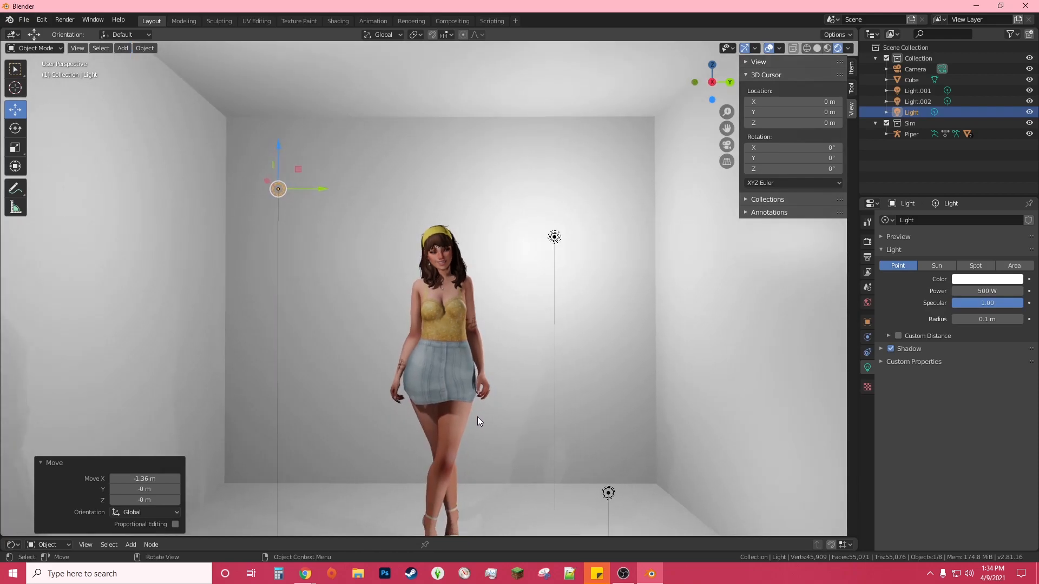
Set the base color of the room cube's material to purple.
{"action": "left_click", "coordinate": [913, 79]}
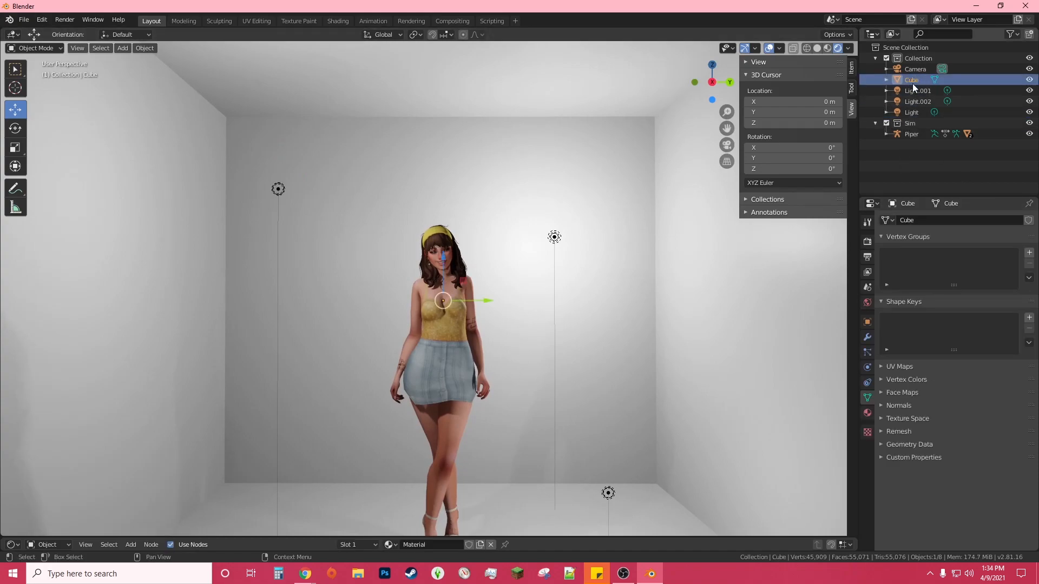
{"action": "left_click", "coordinate": [867, 413]}
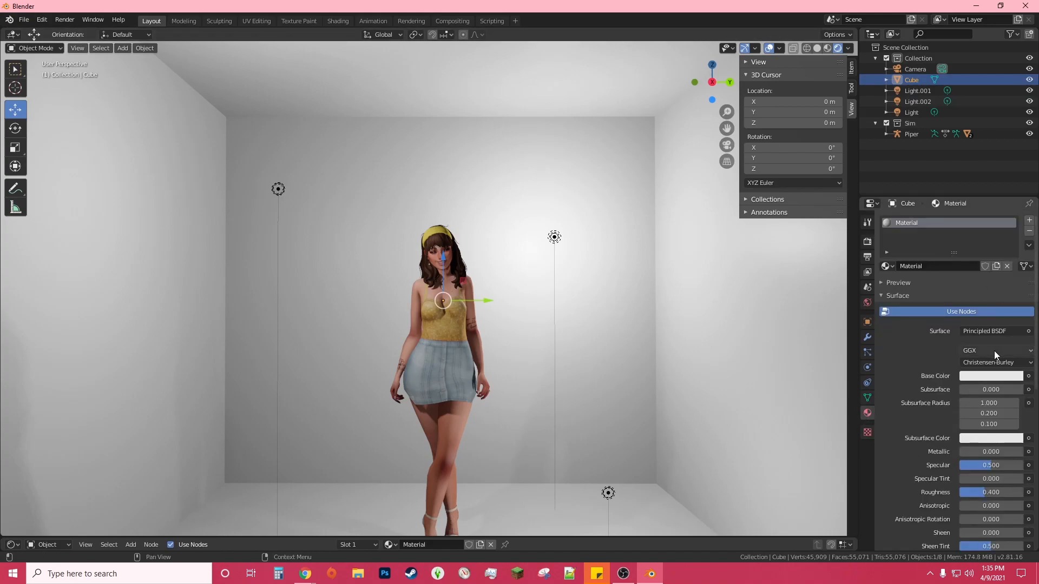
{"action": "left_click", "coordinate": [979, 375]}
{"action": "mouse_move", "coordinate": [983, 265]}
{"action": "left_mouse_down"}
{"action": "mouse_move", "coordinate": [989, 276]}
{"action": "mouse_move", "coordinate": [991, 258]}
{"action": "left_mouse_up"}
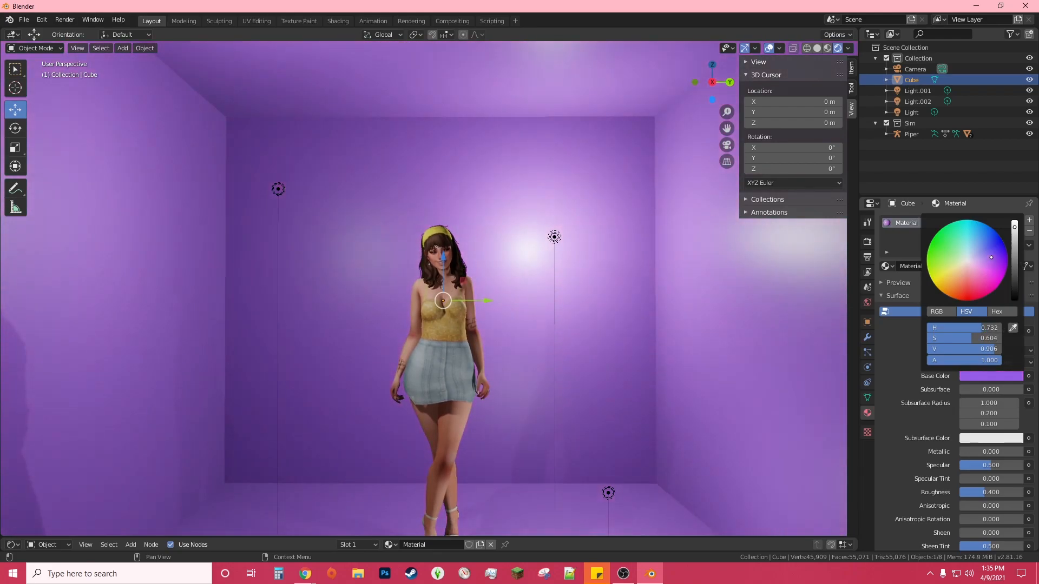
{"action": "middle_click_drag", "start_coordinate": [600, 355], "coordinate": [587, 348]}
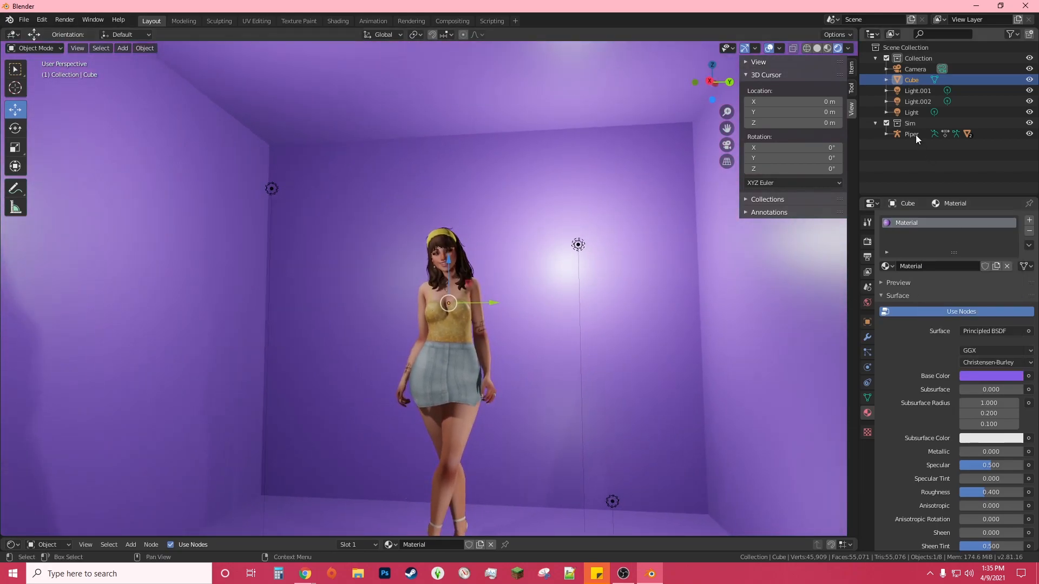
Tint the upper left light purple with hue 0.772, saturation 0.592 and value 1.000.
{"action": "left_click", "coordinate": [911, 112]}
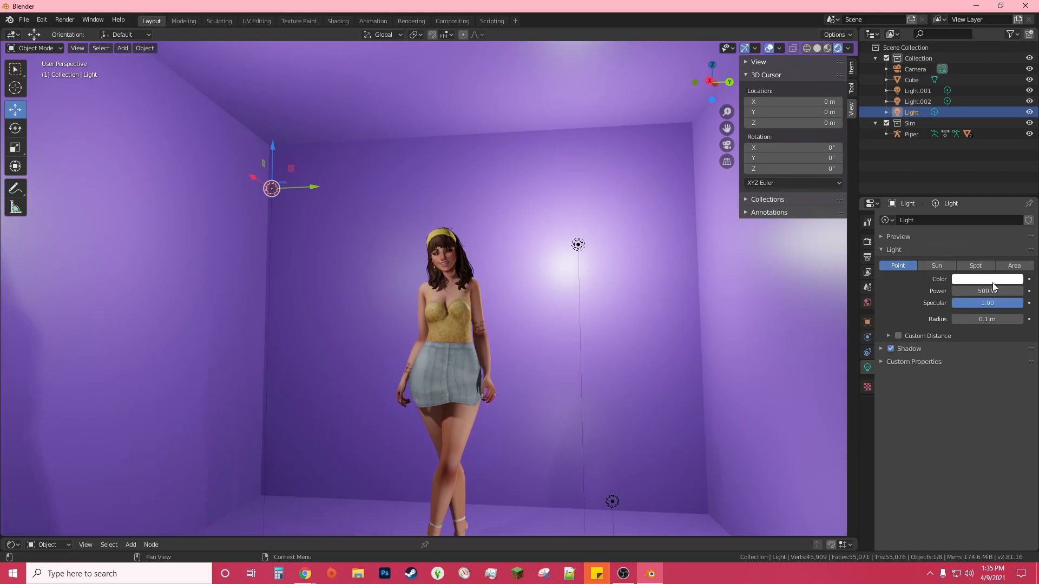
{"action": "left_click", "coordinate": [994, 280]}
{"action": "left_click_drag", "start_coordinate": [995, 177], "coordinate": [990, 178]}
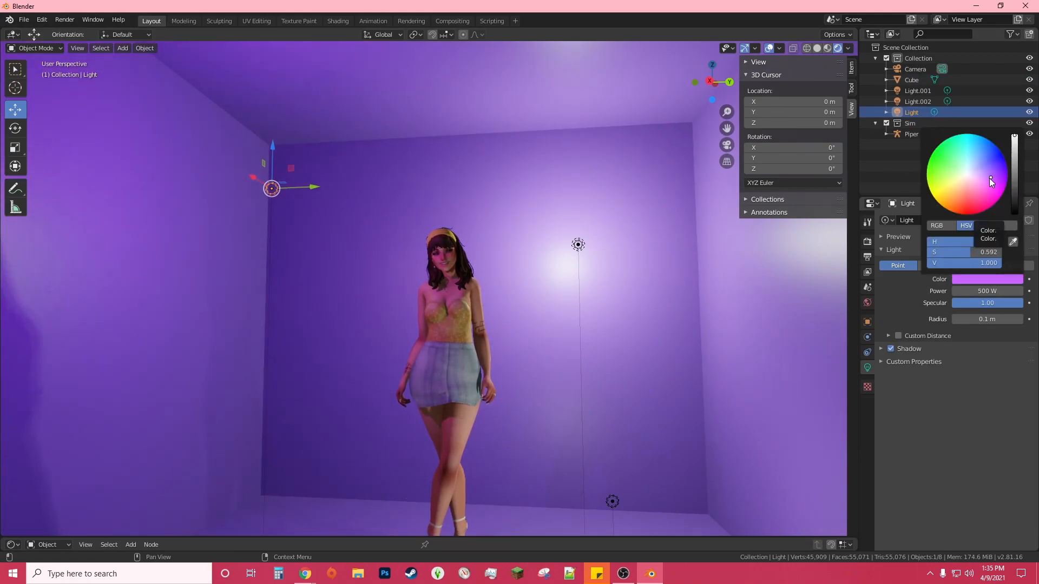
{"action": "left_click", "coordinate": [988, 280]}
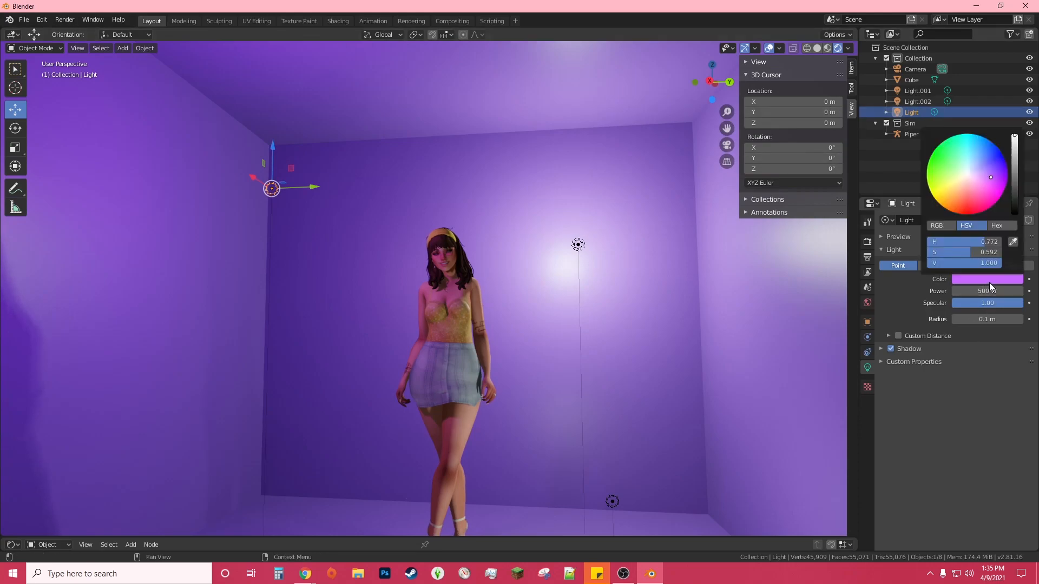
{"action": "left_click", "coordinate": [1002, 226]}
{"action": "left_click", "coordinate": [937, 227]}
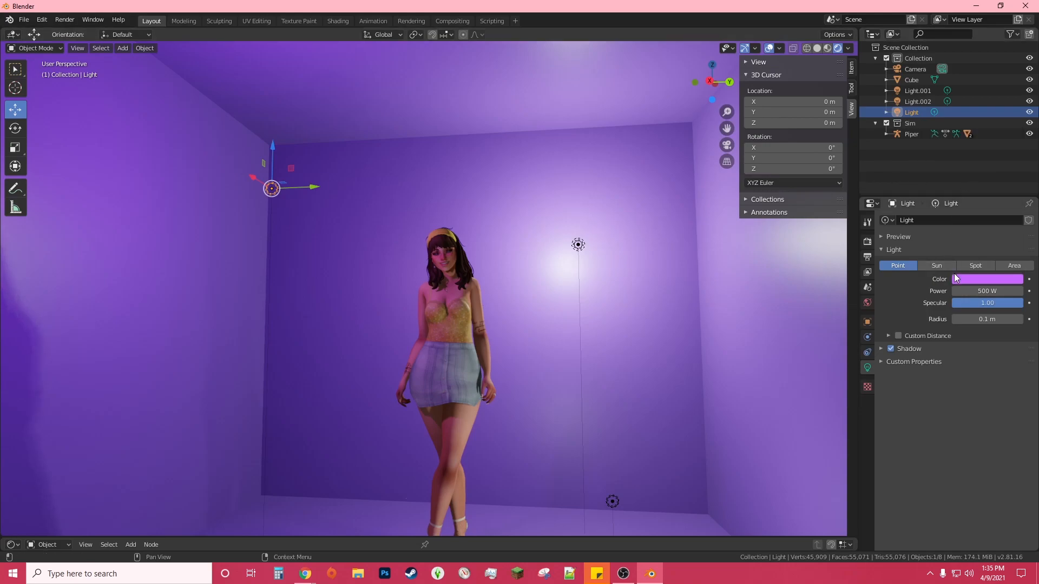
{"action": "left_click", "coordinate": [989, 279]}
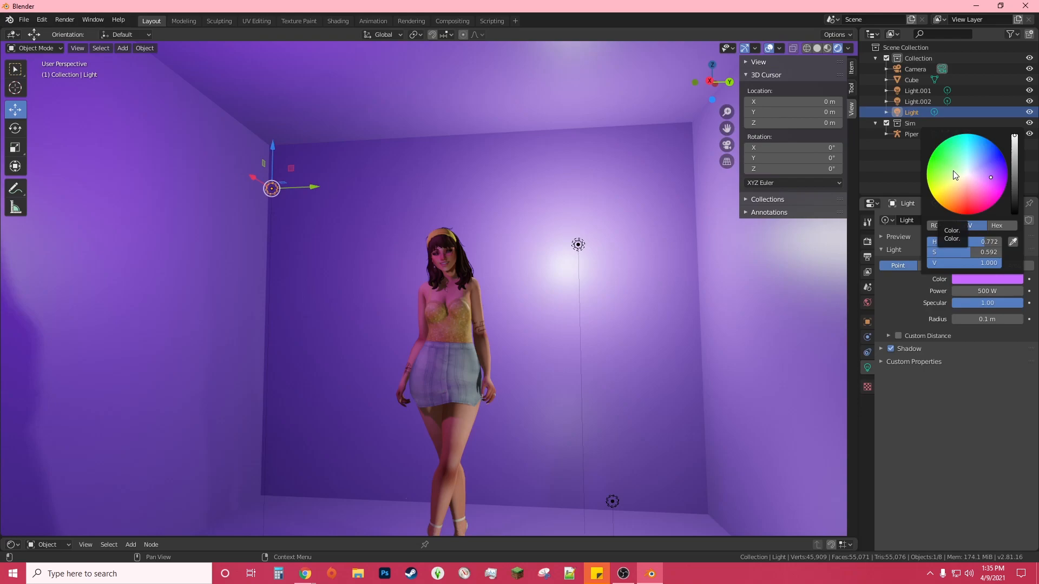
Raise the upper left light slightly along the Z axis.
{"action": "middle_click_drag", "start_coordinate": [451, 288], "coordinate": [456, 291]}
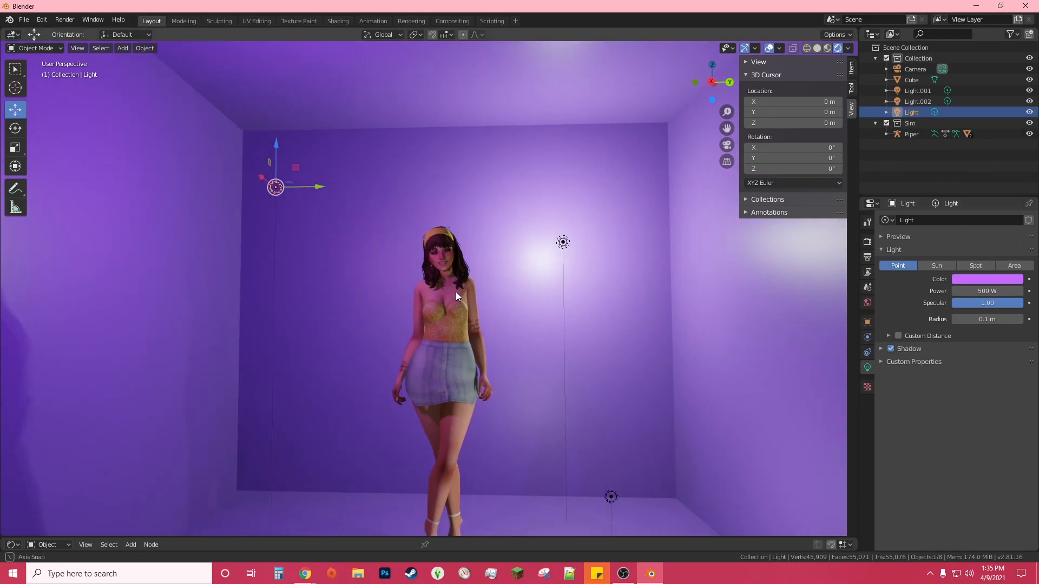
{"action": "left_click_drag", "start_coordinate": [275, 145], "coordinate": [271, 133]}
Tint the light near the back wall beside the Sim's head pale purple.
{"action": "left_click", "coordinate": [564, 242]}
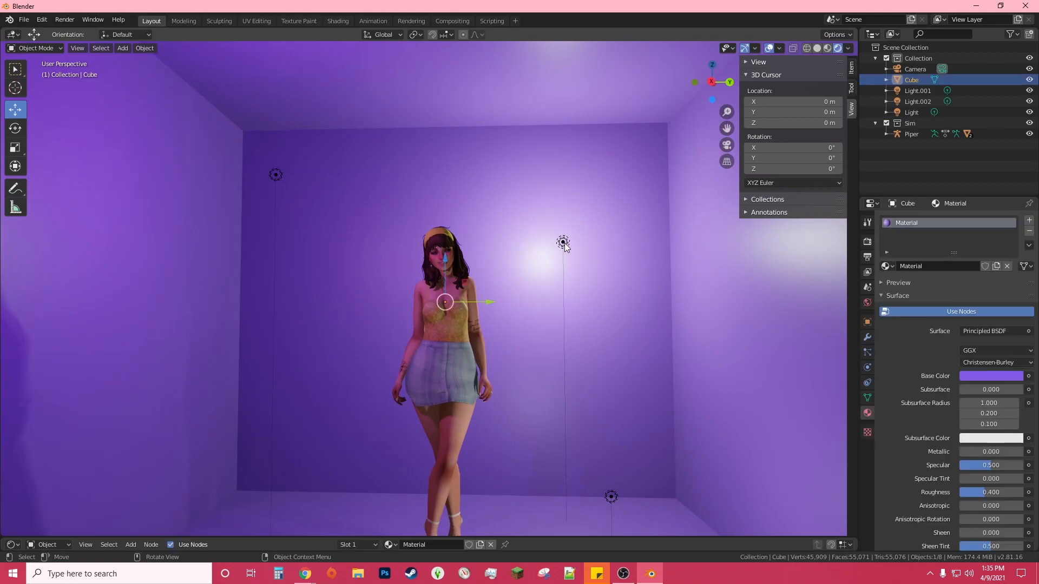
{"action": "left_click", "coordinate": [997, 279]}
{"action": "left_click_drag", "start_coordinate": [998, 174], "coordinate": [981, 179]}
{"action": "left_click", "coordinate": [983, 291]}
{"action": "key", "text": "Return"}
Set the color of the light near the back wall to white using hex value FFFFFF.
{"action": "left_click", "coordinate": [987, 280]}
{"action": "left_click", "coordinate": [1003, 225]}
{"action": "left_click", "coordinate": [987, 242]}
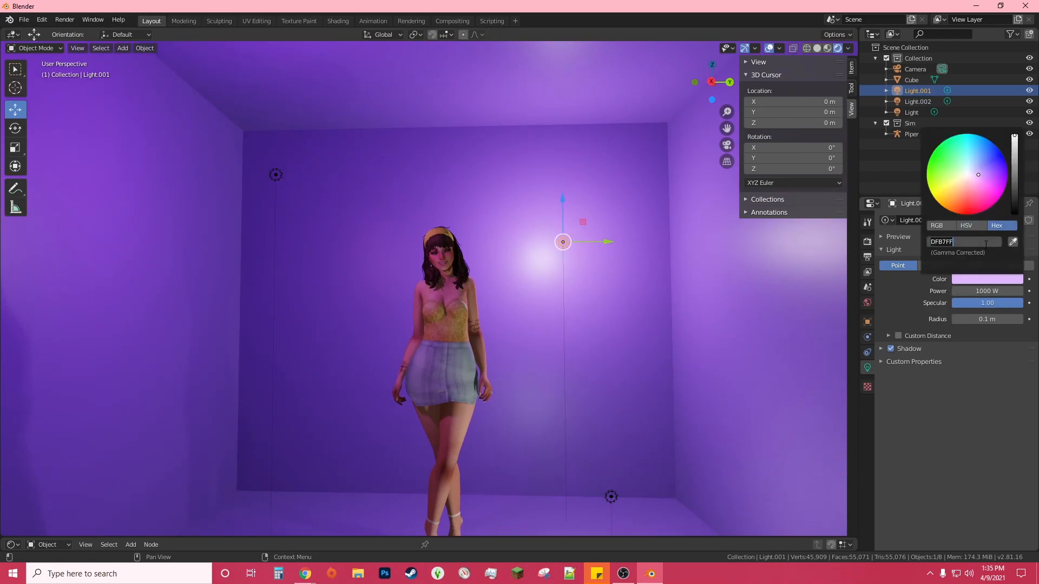
{"action": "type", "text": "eee"}
{"action": "key", "text": "BackSpace"}
{"action": "key", "text": "BackSpace"}
{"action": "key", "text": "BackSpace"}
{"action": "key", "text": "BackSpace"}
{"action": "type", "text": "ffffff"}
{"action": "key", "text": "Return"}
Look through the camera and adjust its angle and position to frame the Sim from the front.
{"action": "middle_click_drag", "start_coordinate": [671, 331], "coordinate": [677, 332]}
{"action": "left_click", "coordinate": [732, 143]}
{"action": "middle_click_drag", "start_coordinate": [506, 241], "coordinate": [527, 226]}
{"action": "left_click", "coordinate": [730, 162]}
{"action": "left_click_drag", "start_coordinate": [726, 129], "coordinate": [758, 398]}
{"action": "middle_click_drag", "start_coordinate": [409, 304], "coordinate": [521, 269]}
{"action": "left_click_drag", "start_coordinate": [726, 128], "coordinate": [720, 126]}
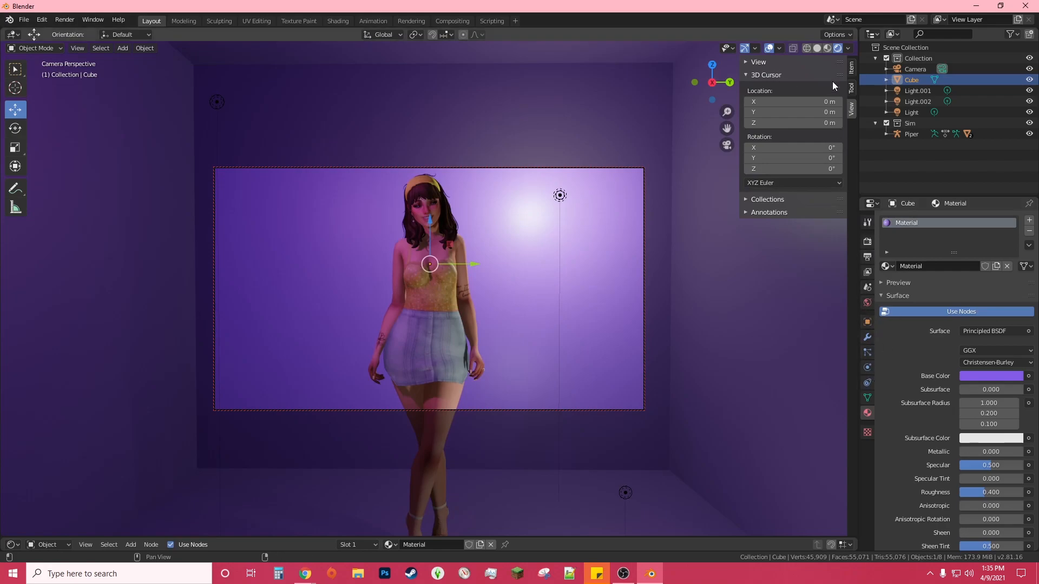
Change the output resolution to a portrait format of 1080 px in X by 1920 px in Y.
{"action": "left_click", "coordinate": [920, 70]}
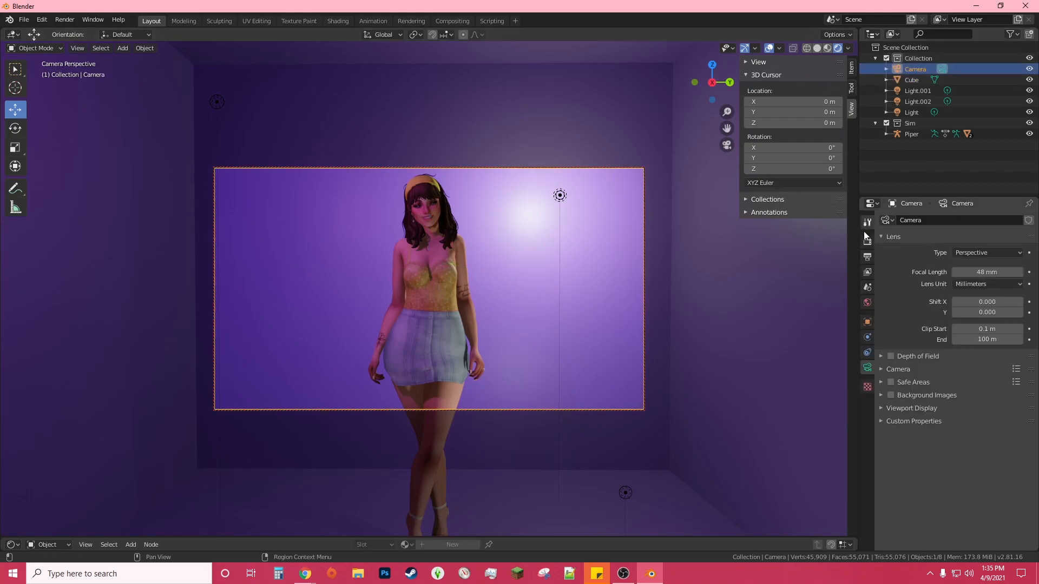
{"action": "left_click", "coordinate": [867, 244]}
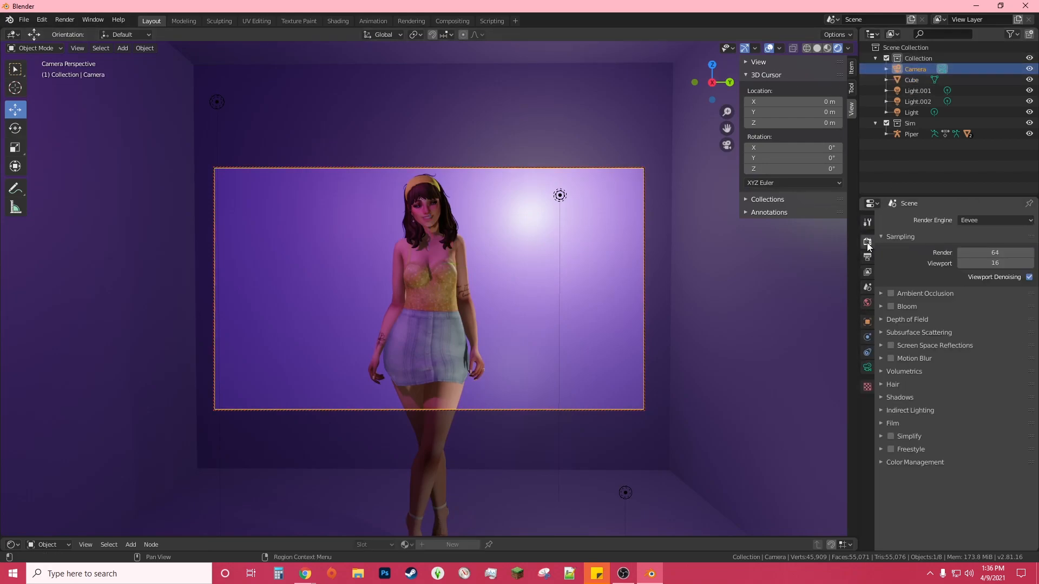
{"action": "left_click", "coordinate": [868, 256]}
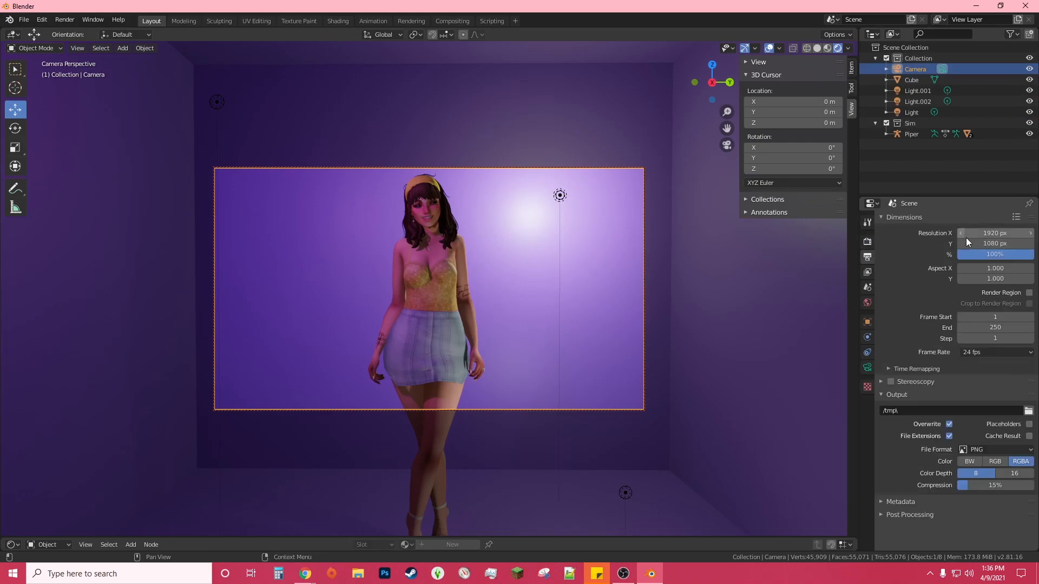
{"action": "left_click", "coordinate": [1023, 243]}
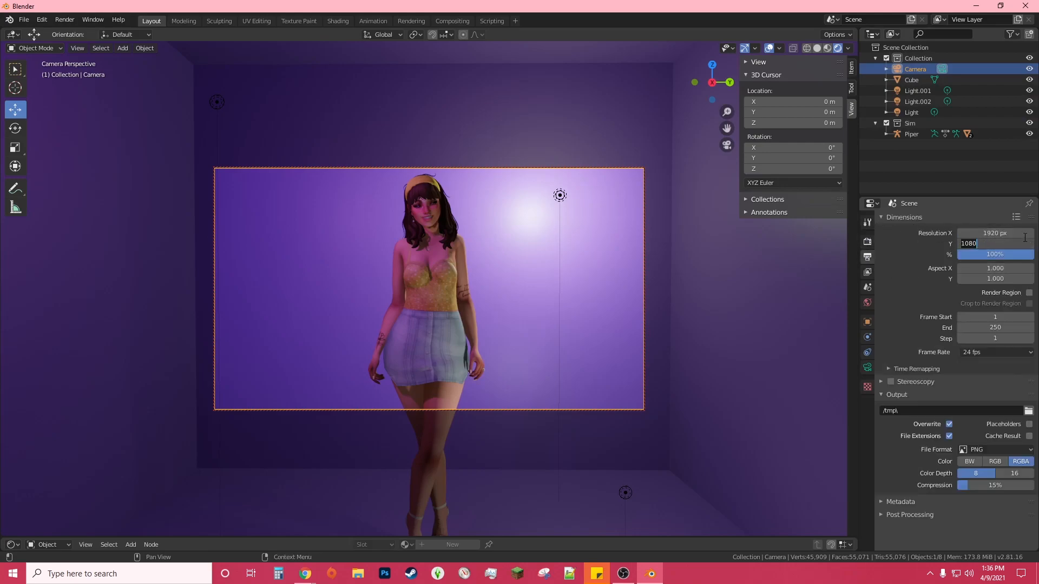
{"action": "type", "text": "1920"}
{"action": "key", "text": "Return"}
{"action": "left_click", "coordinate": [1023, 234]}
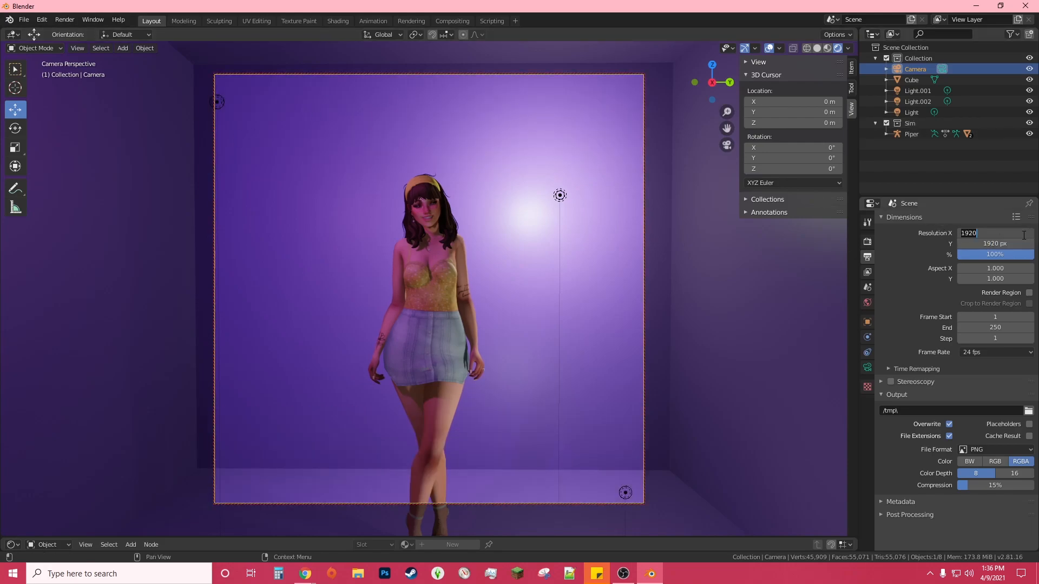
{"action": "type", "text": "1080"}
{"action": "key", "text": "Return"}
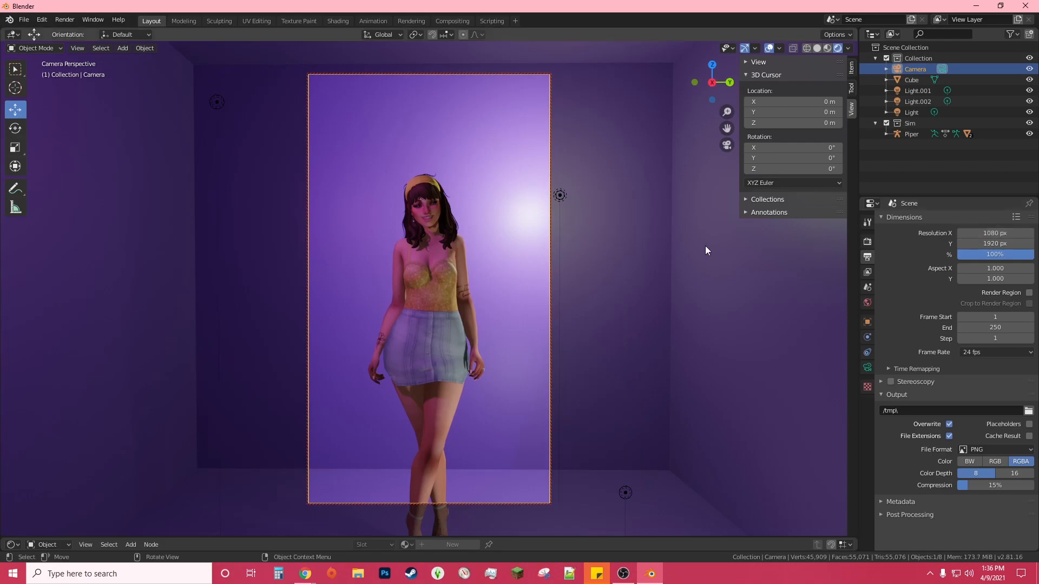
Reframe the camera closer on the Sim, centering her from the headband down to the upper legs.
{"action": "left_click_drag", "start_coordinate": [727, 131], "coordinate": [483, 298]}
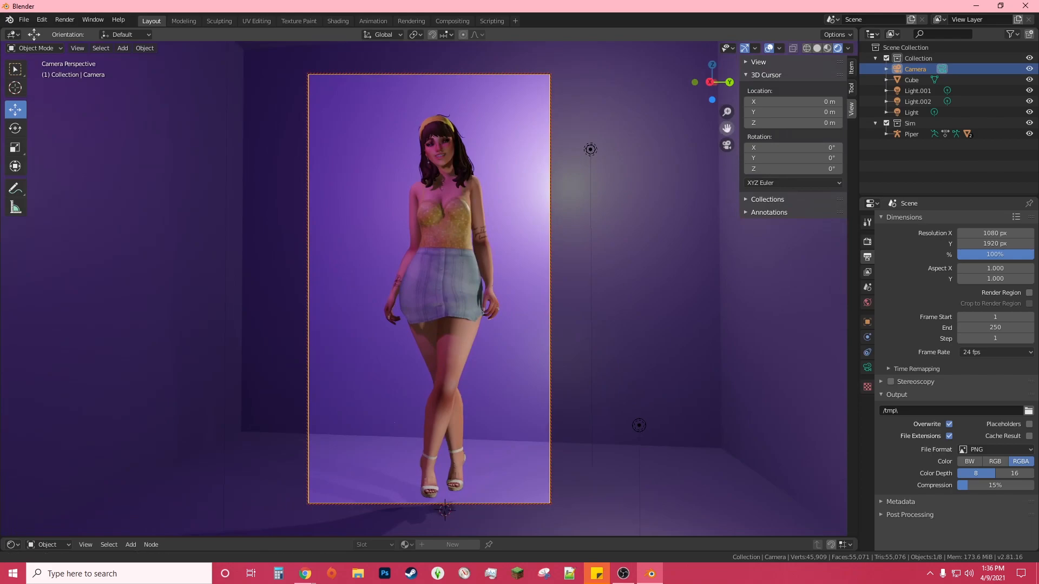
{"action": "scroll", "coordinate": [603, 180], "scroll_direction": "up", "scroll_amount": 3}
{"action": "left_click_drag", "start_coordinate": [727, 130], "coordinate": [725, 183]}
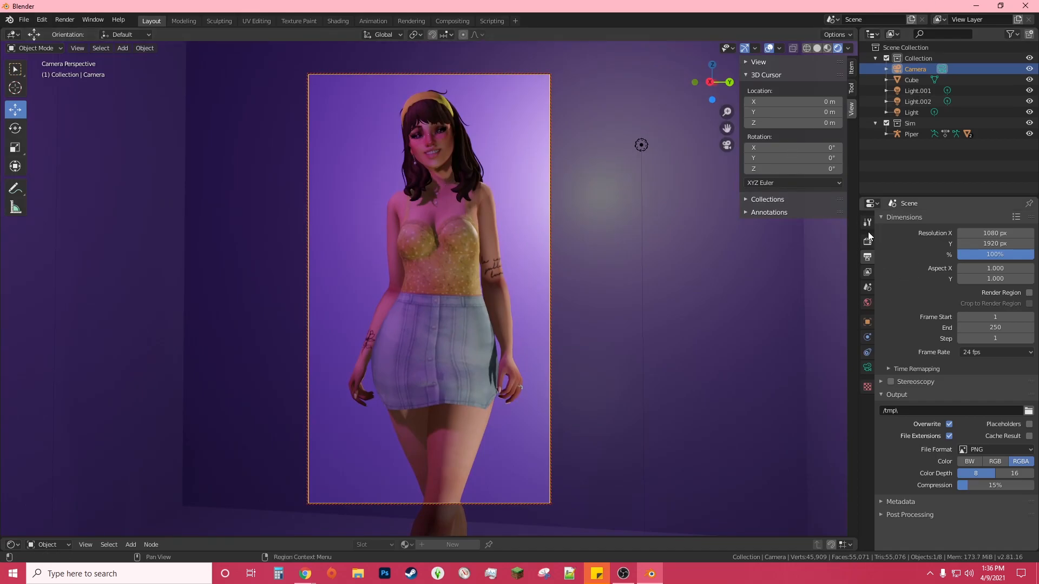
Switch the scene's render engine to Cycles.
{"action": "left_click", "coordinate": [868, 241]}
{"action": "left_click", "coordinate": [970, 219]}
{"action": "left_click", "coordinate": [977, 258]}
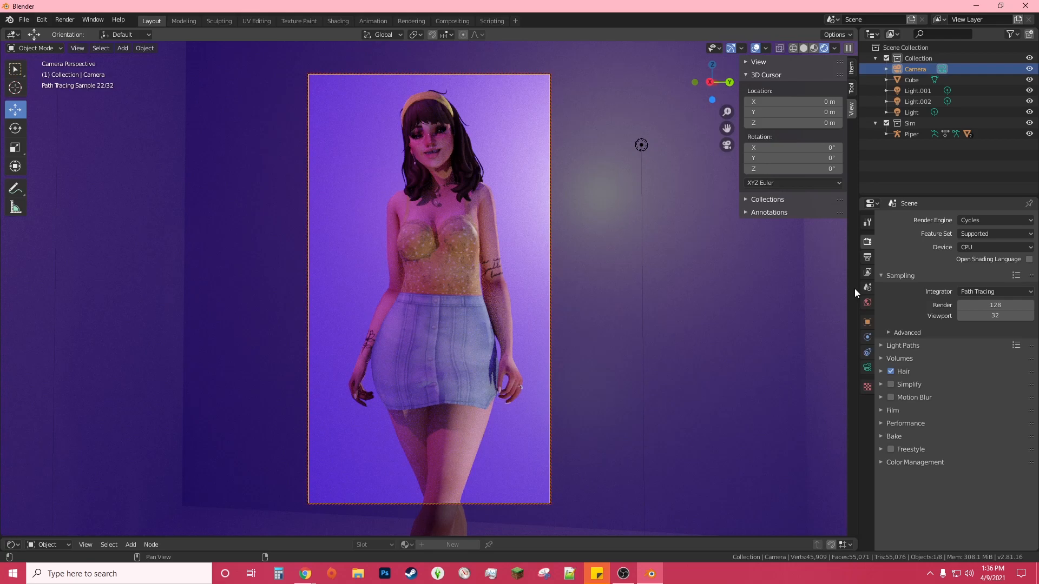
Render the camera view as an image and move the render window toward the middle of the screen.
{"action": "key", "text": "F12"}
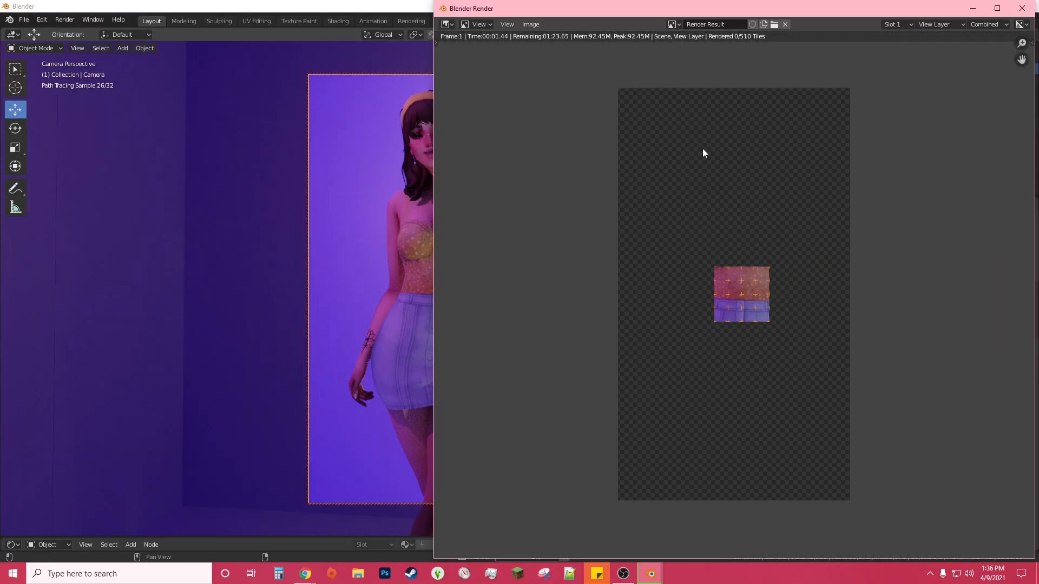
{"action": "left_click_drag", "start_coordinate": [720, 5], "coordinate": [511, 6]}
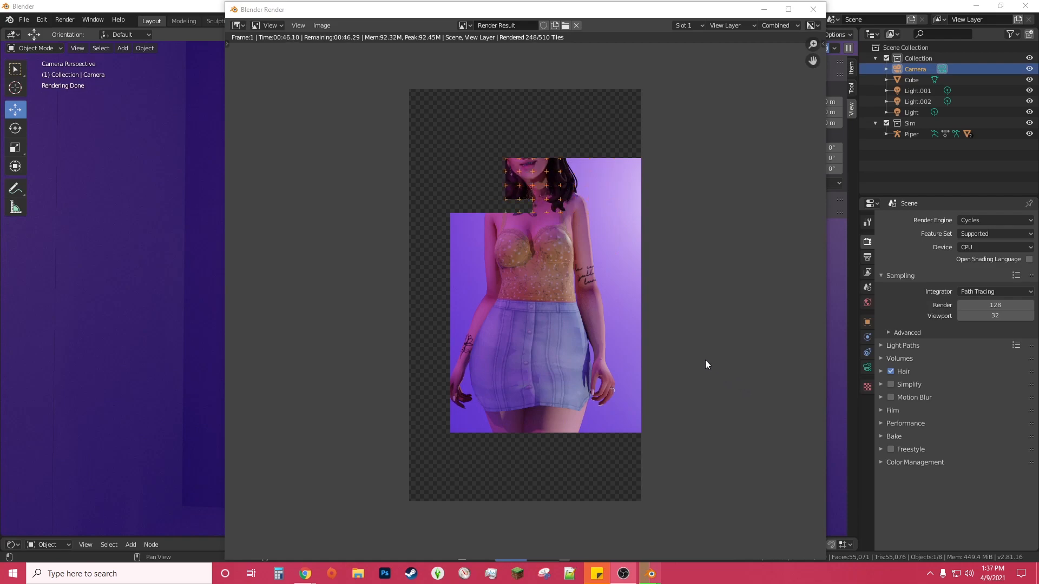
Examine the Sim's outfit, necklace and tattoos in the image while it is still rendering.
{"action": "middle_click_drag", "start_coordinate": [593, 258], "coordinate": [618, 277]}
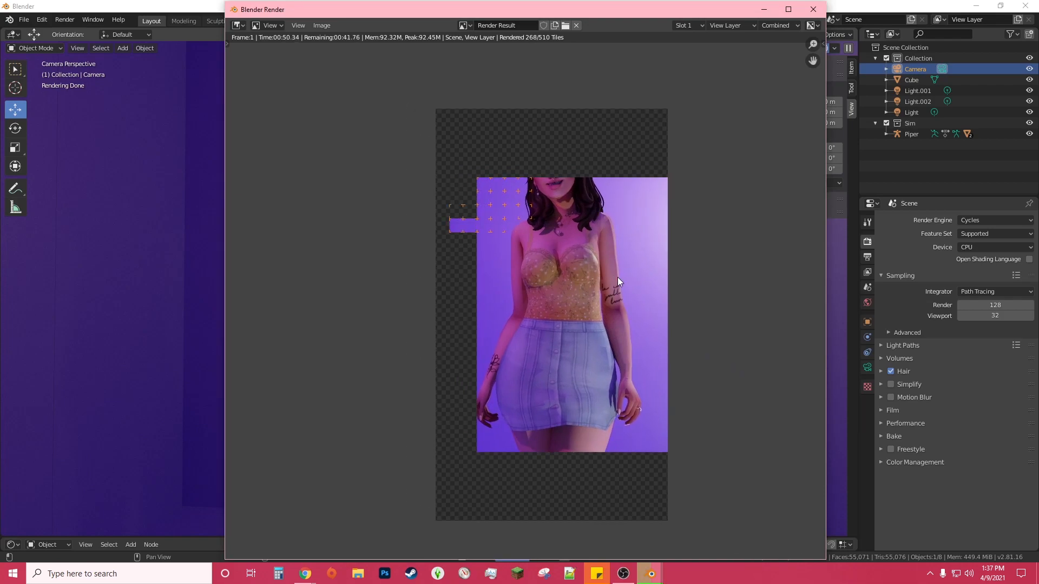
{"action": "scroll", "coordinate": [610, 276], "scroll_direction": "up", "scroll_amount": 1}
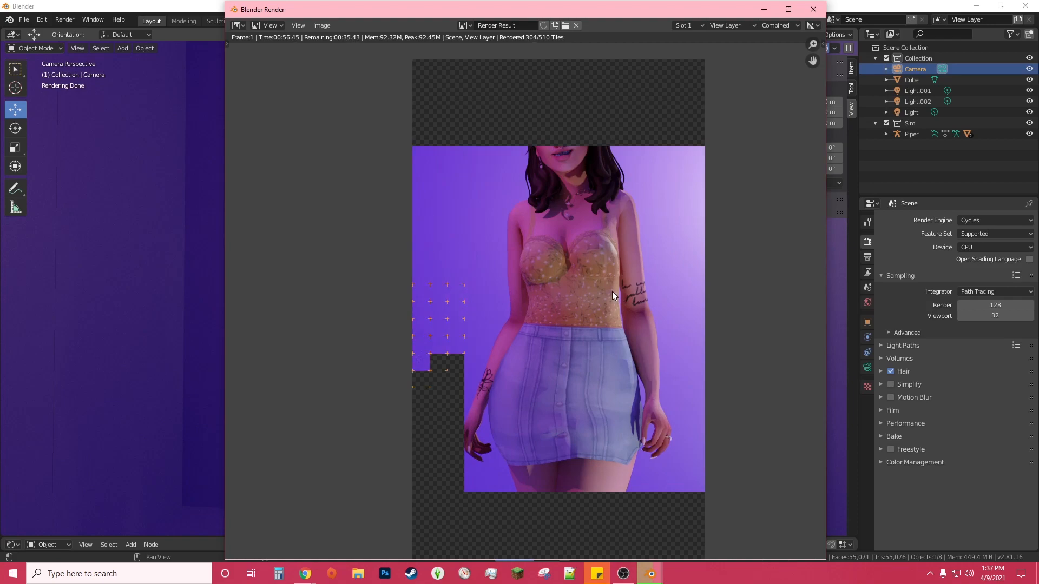
{"action": "scroll", "coordinate": [612, 291], "scroll_direction": "up", "scroll_amount": 3}
{"action": "scroll", "coordinate": [612, 291], "scroll_direction": "down", "scroll_amount": 3}
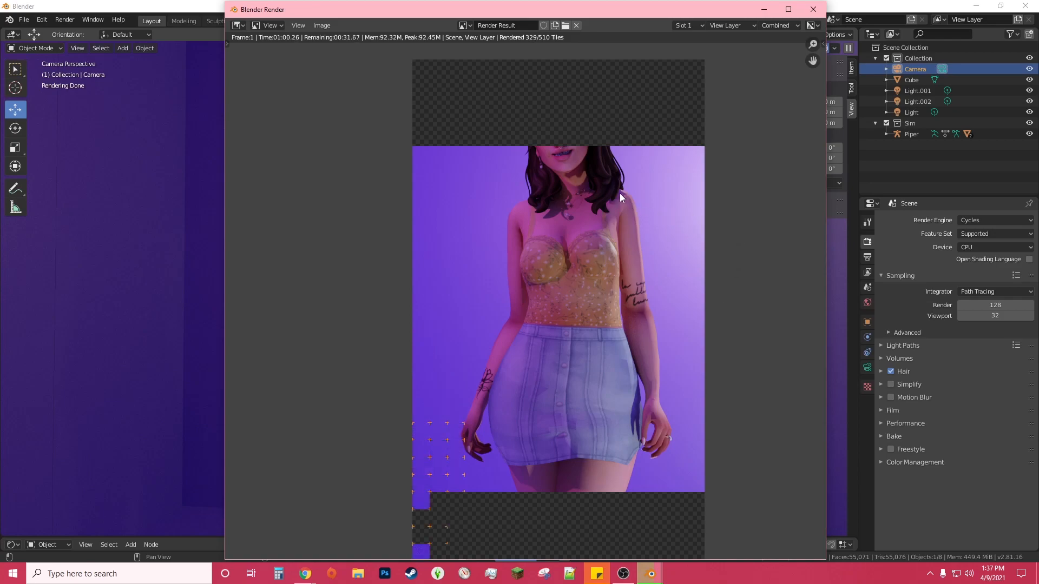
{"action": "scroll", "coordinate": [620, 193], "scroll_direction": "up", "scroll_amount": 3}
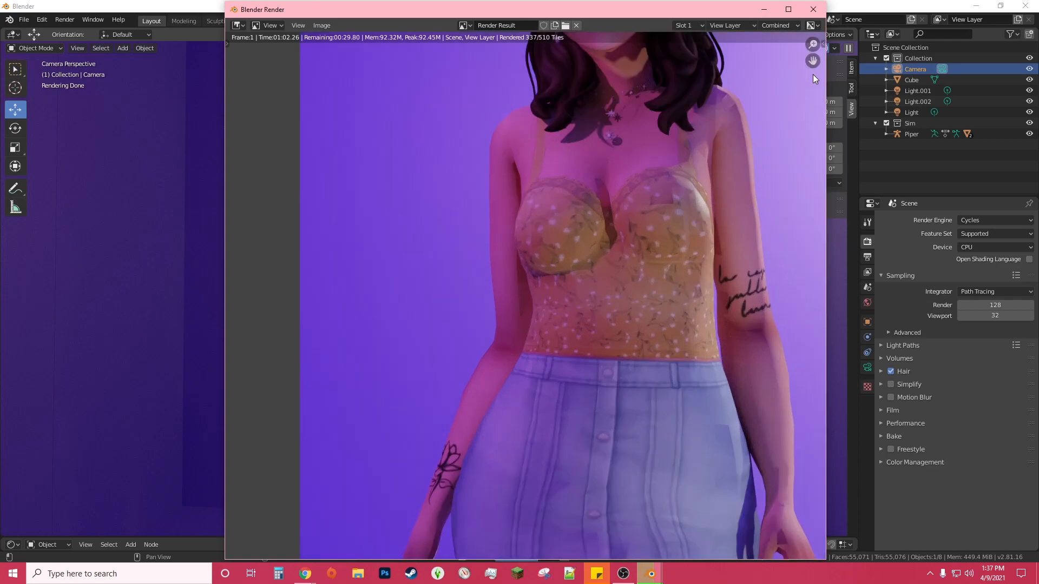
{"action": "left_click_drag", "start_coordinate": [813, 62], "coordinate": [732, 234]}
{"action": "scroll", "coordinate": [638, 204], "scroll_direction": "up", "scroll_amount": 4}
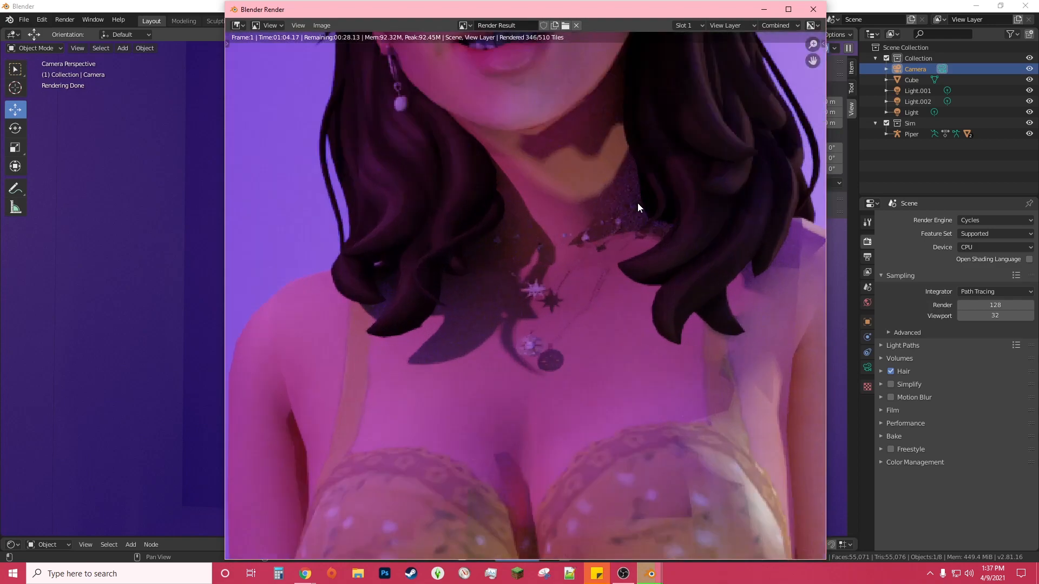
{"action": "scroll", "coordinate": [638, 204], "scroll_direction": "down", "scroll_amount": 3}
{"action": "scroll", "coordinate": [773, 185], "scroll_direction": "up", "scroll_amount": 1}
{"action": "left_click_drag", "start_coordinate": [811, 64], "coordinate": [791, 1]}
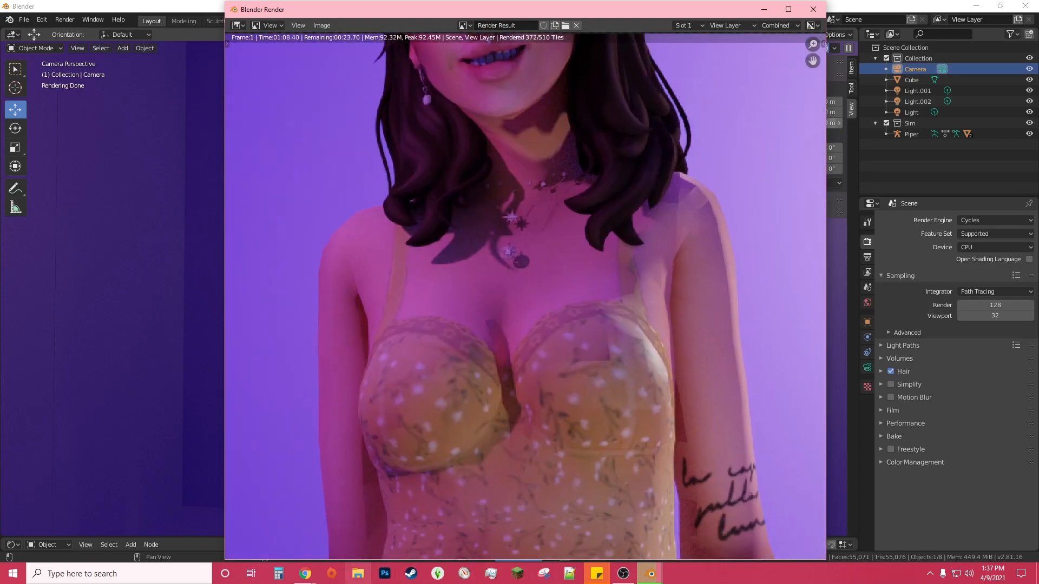
{"action": "scroll", "coordinate": [778, 469], "scroll_direction": "down", "scroll_amount": 3}
{"action": "scroll", "coordinate": [612, 397], "scroll_direction": "down", "scroll_amount": 4}
{"action": "scroll", "coordinate": [616, 403], "scroll_direction": "up", "scroll_amount": 2}
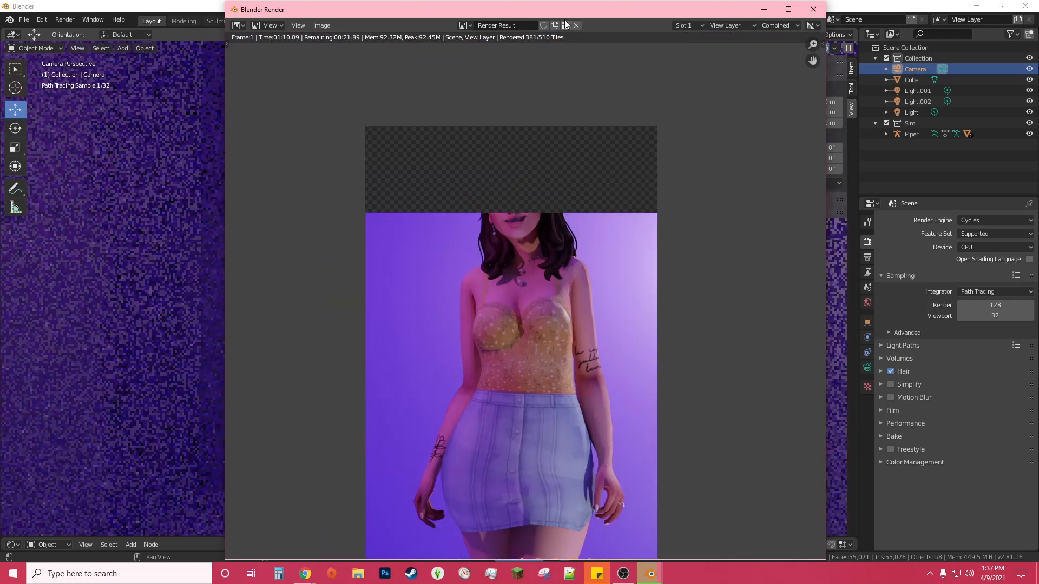
{"action": "middle_click_drag", "start_coordinate": [577, 379], "coordinate": [605, 291]}
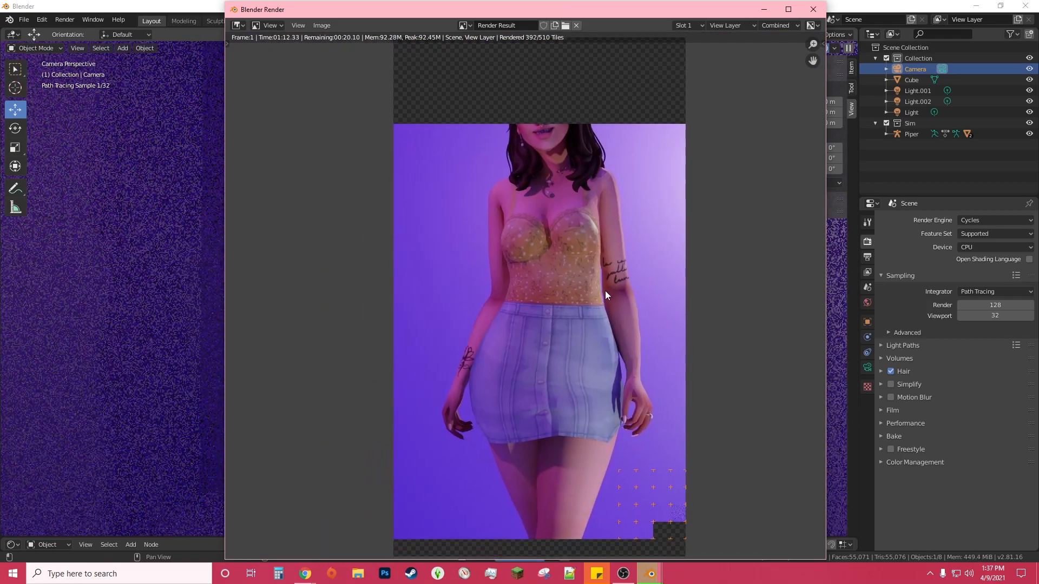
{"action": "scroll", "coordinate": [605, 291], "scroll_direction": "down", "scroll_amount": 1}
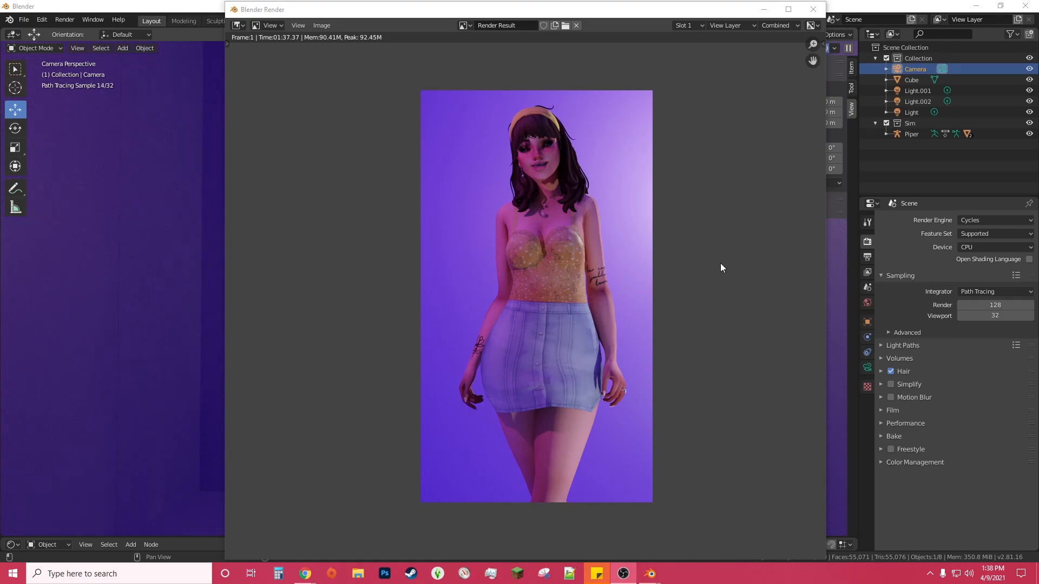
Inspect the finished render up close, checking the top, skirt, neck shadows, hair and face.
{"action": "scroll", "coordinate": [607, 157], "scroll_direction": "up", "scroll_amount": 6}
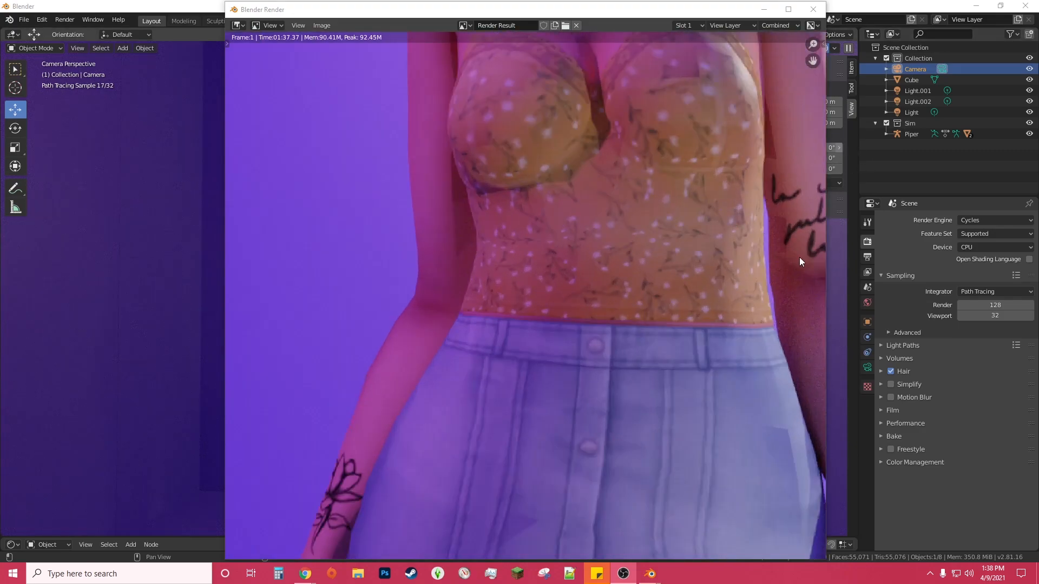
{"action": "left_click", "coordinate": [664, 250]}
{"action": "middle_click_drag", "start_coordinate": [712, 251], "coordinate": [553, 268]}
{"action": "middle_click_drag", "start_coordinate": [655, 173], "coordinate": [681, 514]}
{"action": "scroll", "coordinate": [597, 207], "scroll_direction": "up", "scroll_amount": 3}
{"action": "middle_click_drag", "start_coordinate": [660, 195], "coordinate": [616, 400]}
{"action": "scroll", "coordinate": [575, 237], "scroll_direction": "down", "scroll_amount": 2}
{"action": "middle_click_drag", "start_coordinate": [608, 232], "coordinate": [663, 240]}
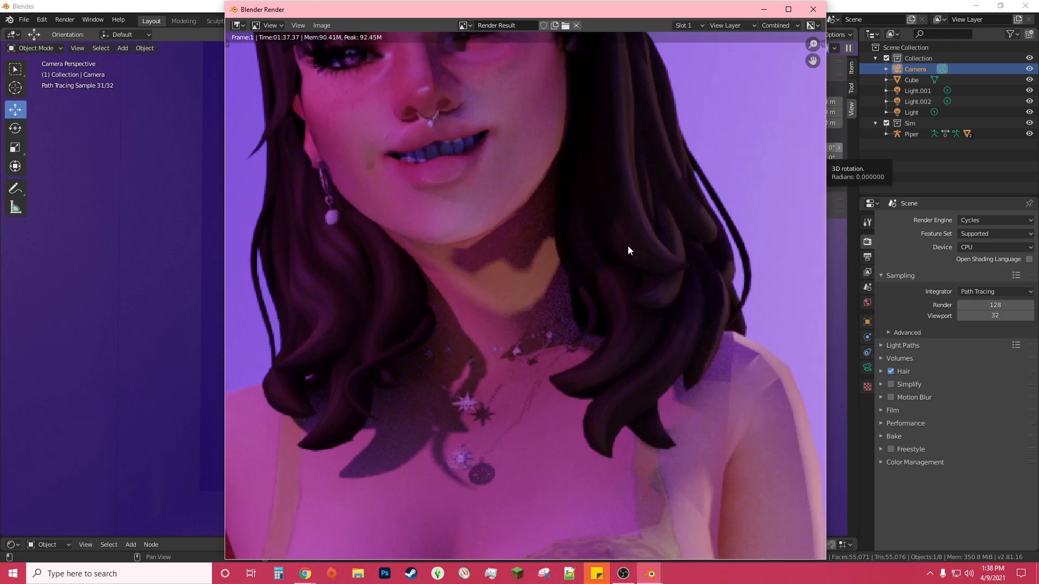
{"action": "scroll", "coordinate": [606, 247], "scroll_direction": "down", "scroll_amount": 3}
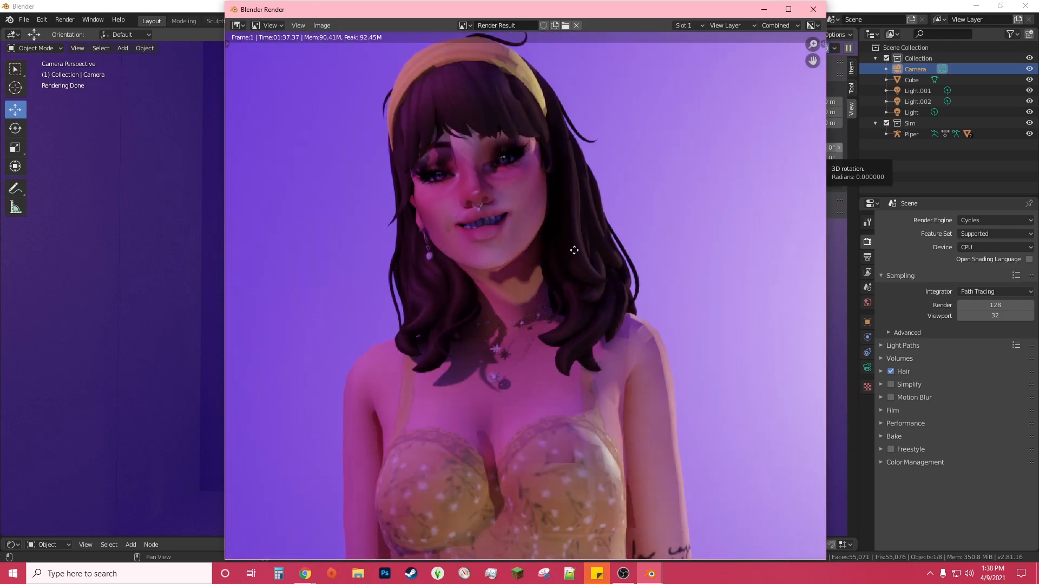
{"action": "middle_click_drag", "start_coordinate": [574, 251], "coordinate": [587, 232]}
{"action": "scroll", "coordinate": [602, 406], "scroll_direction": "down", "scroll_amount": 4}
{"action": "scroll", "coordinate": [595, 399], "scroll_direction": "up", "scroll_amount": 6}
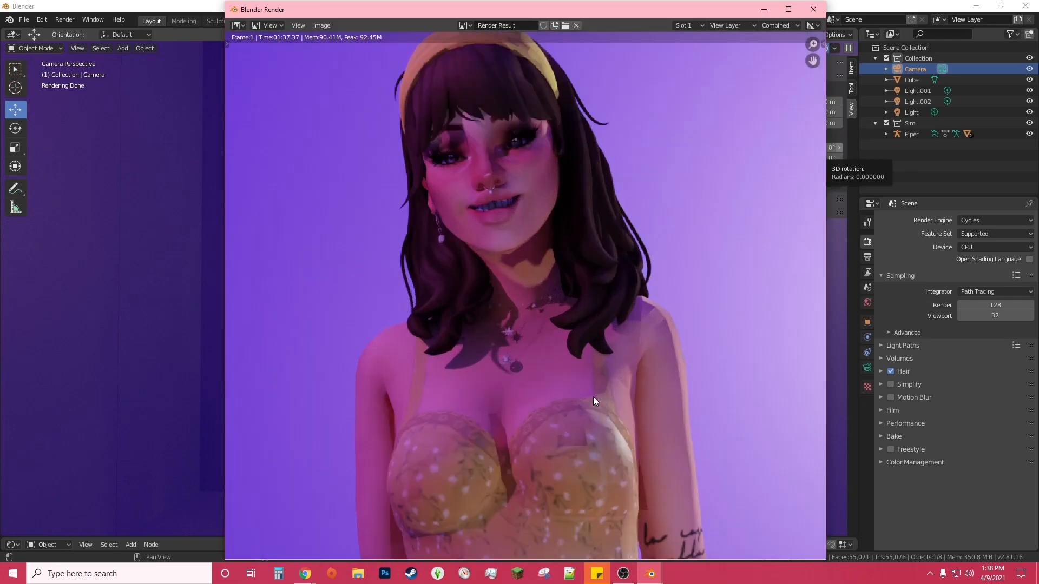
{"action": "scroll", "coordinate": [590, 385], "scroll_direction": "down", "scroll_amount": 1}
{"action": "middle_click_drag", "start_coordinate": [605, 249], "coordinate": [645, 342]}
{"action": "scroll", "coordinate": [498, 178], "scroll_direction": "up", "scroll_amount": 1}
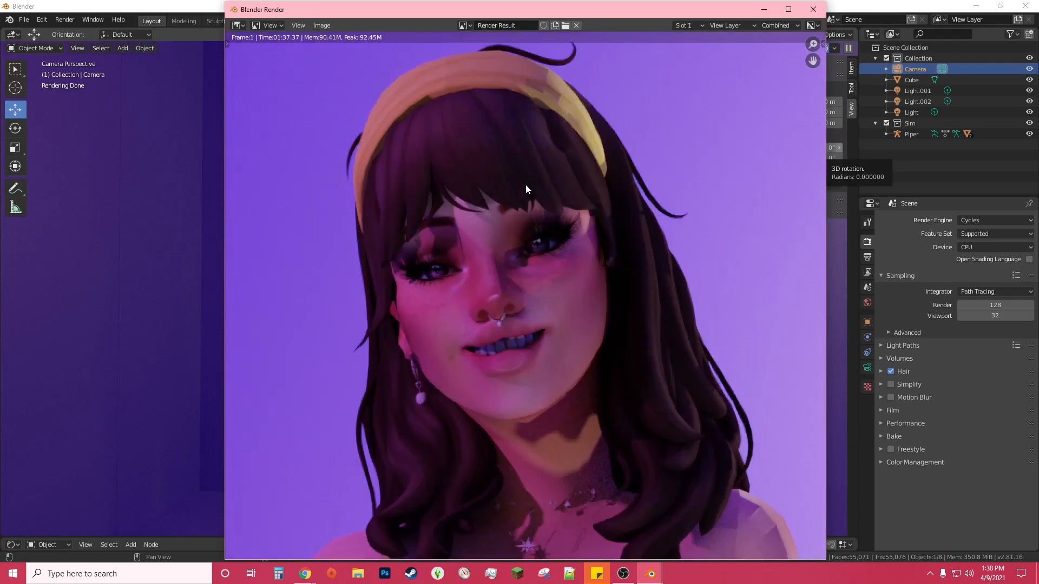
Review the overall composition and lighting of the complete rendered image.
{"action": "scroll", "coordinate": [540, 289], "scroll_direction": "down", "scroll_amount": 10}
{"action": "scroll", "coordinate": [557, 313], "scroll_direction": "up", "scroll_amount": 5}
{"action": "scroll", "coordinate": [558, 316], "scroll_direction": "down", "scroll_amount": 2}
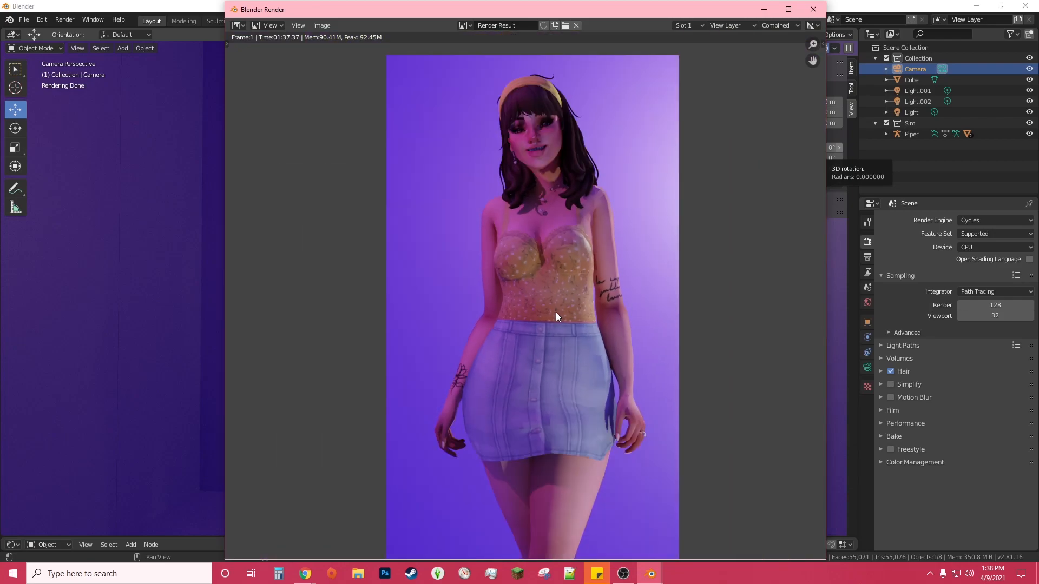
{"action": "scroll", "coordinate": [555, 316], "scroll_direction": "up", "scroll_amount": 3}
{"action": "scroll", "coordinate": [555, 316], "scroll_direction": "down", "scroll_amount": 3}
{"action": "scroll", "coordinate": [556, 316], "scroll_direction": "down", "scroll_amount": 2}
{"action": "scroll", "coordinate": [556, 303], "scroll_direction": "down", "scroll_amount": 2}
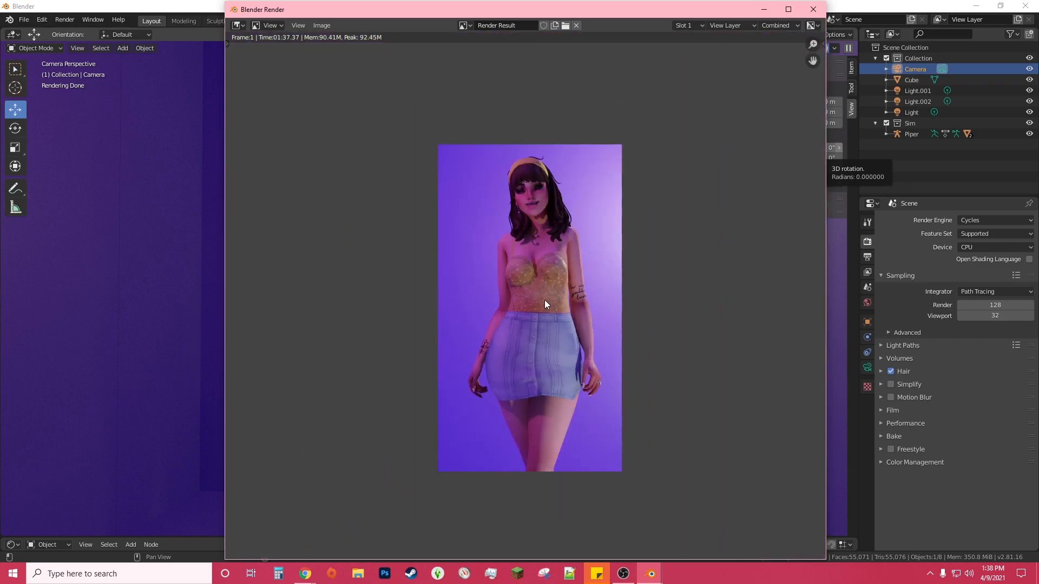
{"action": "scroll", "coordinate": [545, 301], "scroll_direction": "up", "scroll_amount": 2}
{"action": "scroll", "coordinate": [538, 302], "scroll_direction": "down", "scroll_amount": 1}
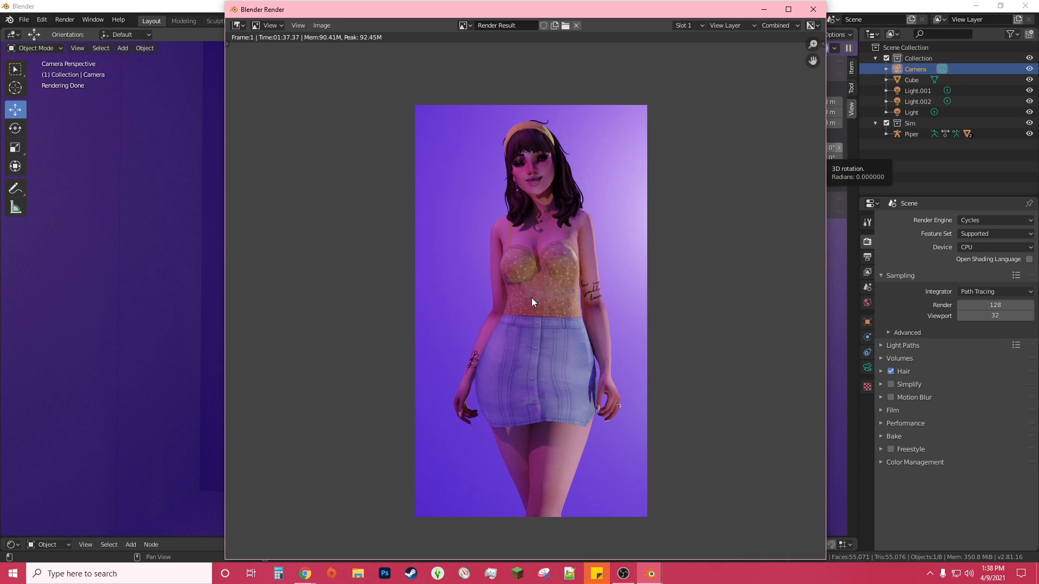
Close the finished render and set the Cycles render samples to 2500 and the device to GPU Compute.
{"action": "left_click", "coordinate": [813, 11]}
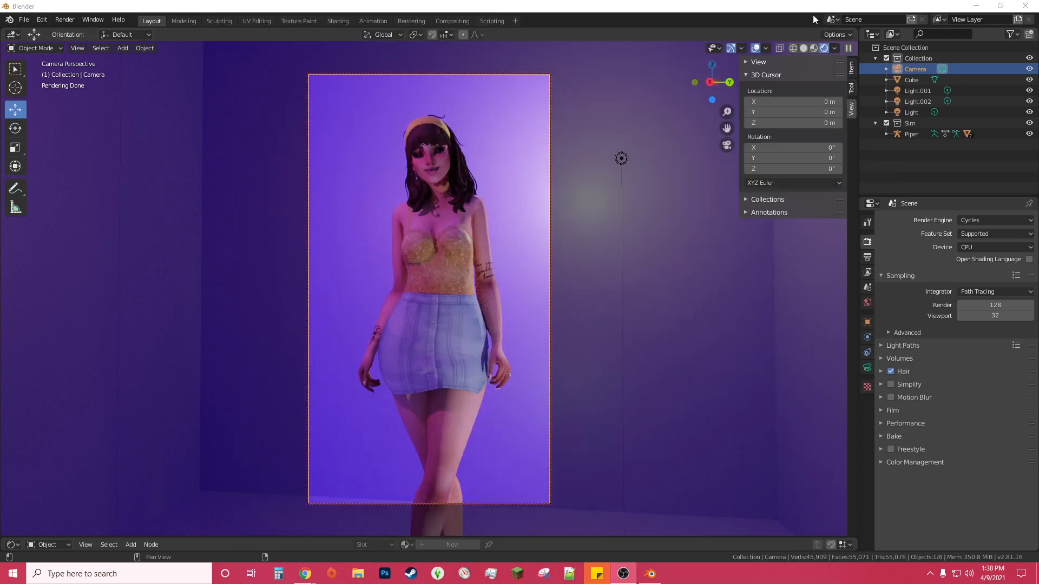
{"action": "left_click", "coordinate": [1000, 306]}
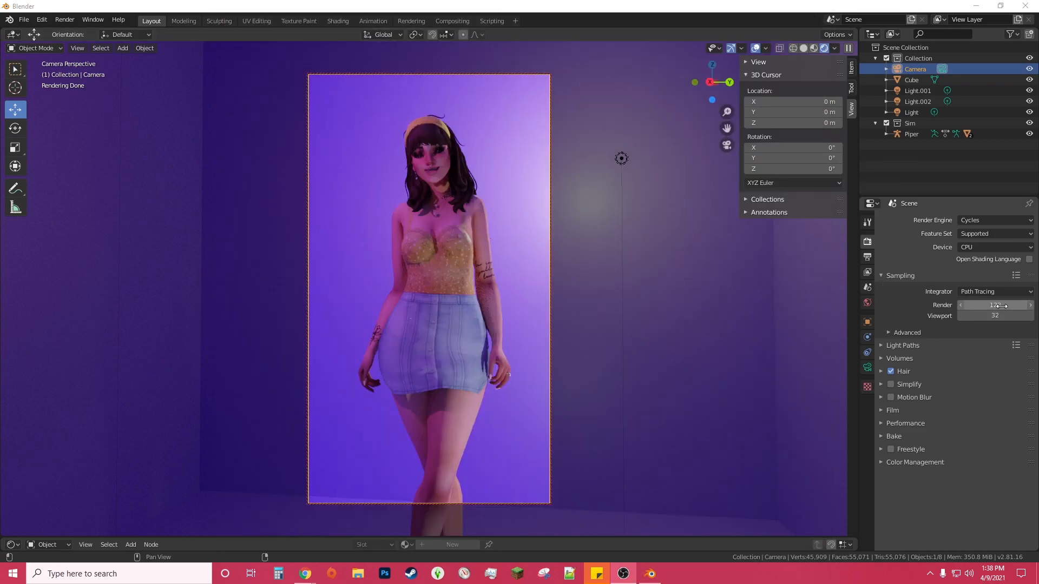
{"action": "type", "text": "2500"}
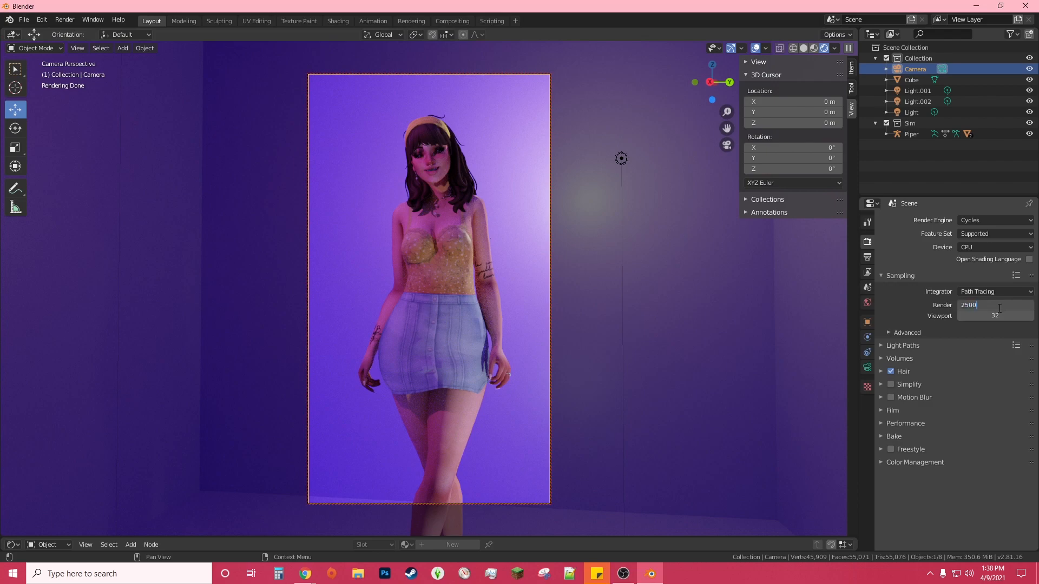
{"action": "key", "text": "Return"}
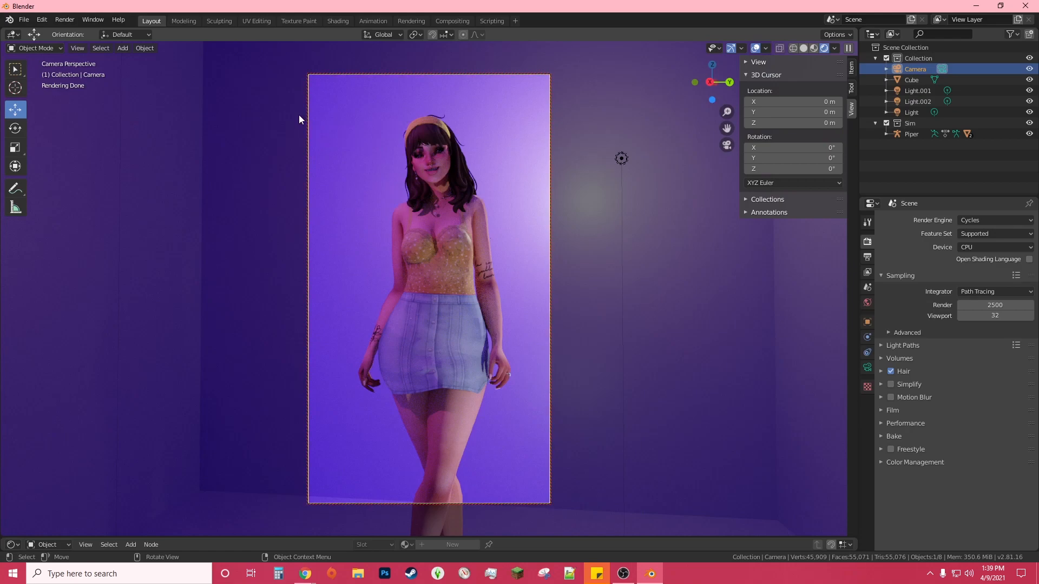
{"action": "left_click", "coordinate": [995, 247]}
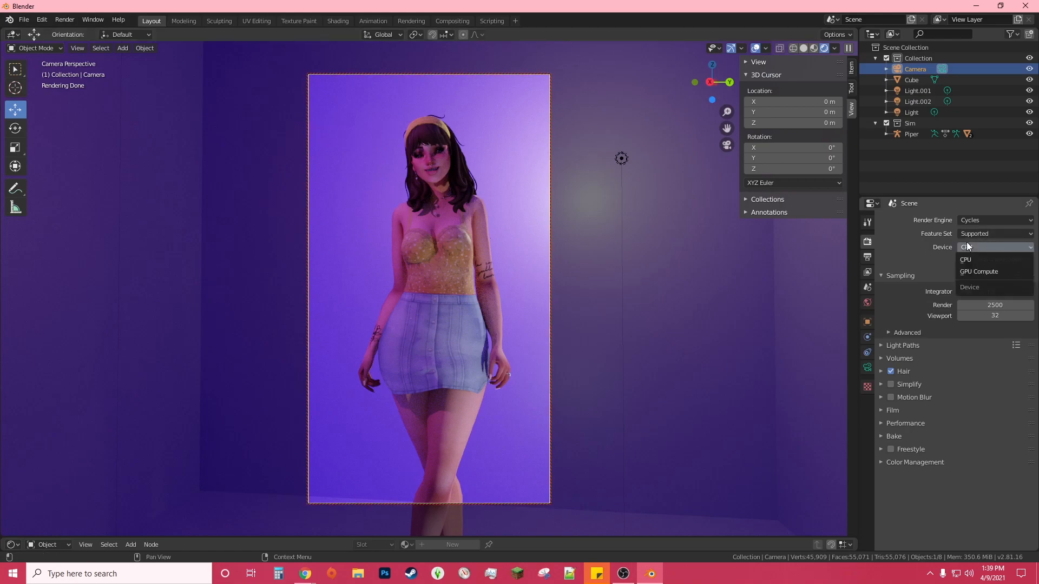
{"action": "left_click", "coordinate": [980, 272]}
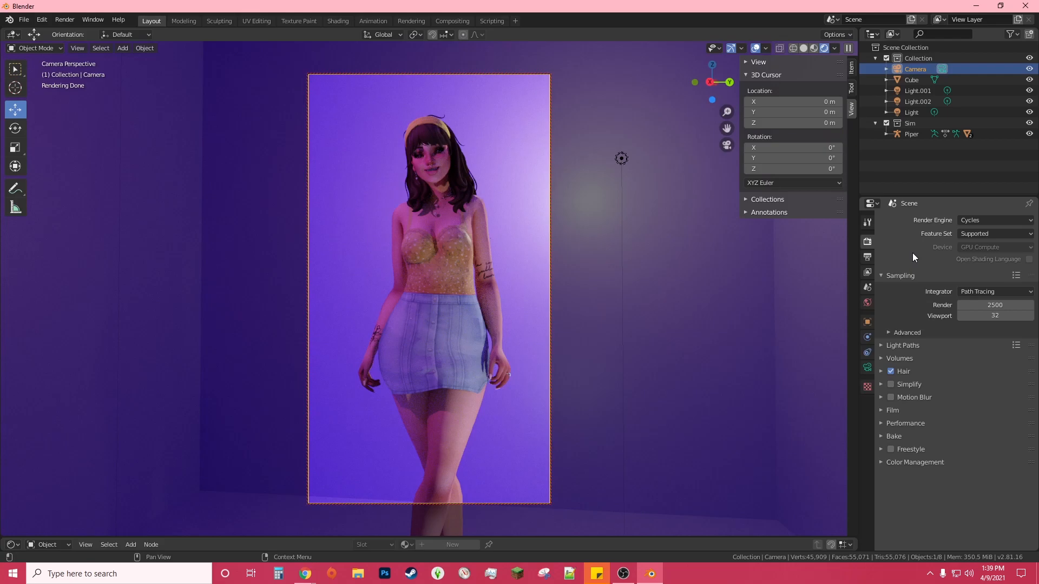
Reframe the camera slightly closer so the Sim fills more of the portrait frame, with her head nearer the upper edge.
{"action": "middle_click_drag", "start_coordinate": [455, 293], "coordinate": [459, 290]}
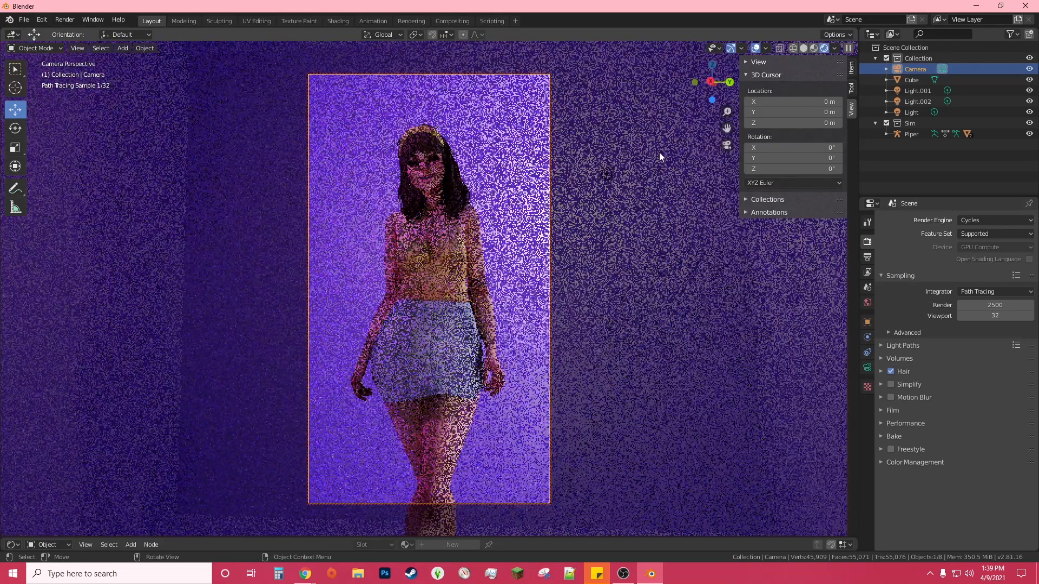
{"action": "left_click_drag", "start_coordinate": [727, 128], "coordinate": [728, 117]}
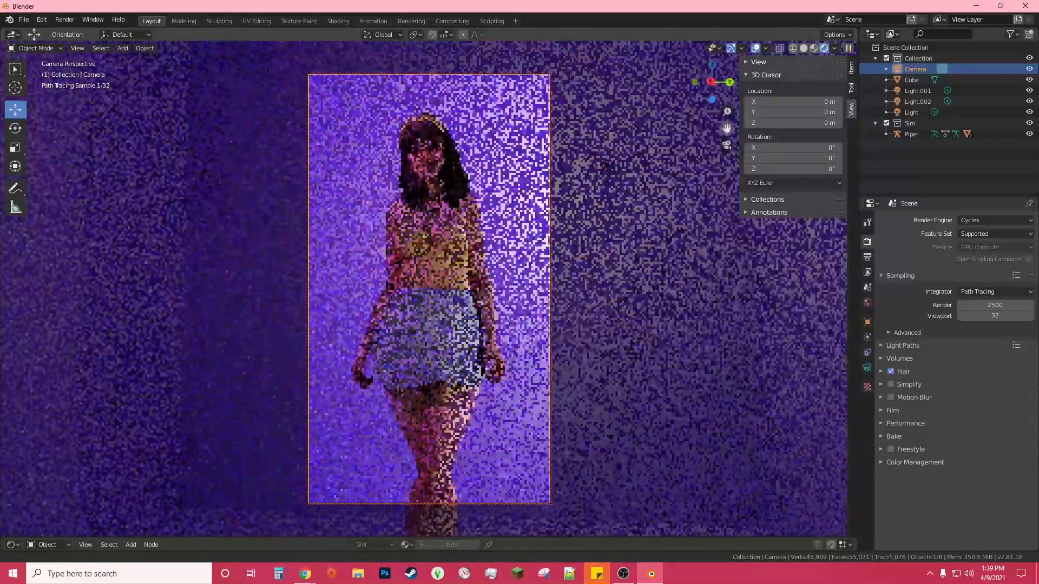
{"action": "scroll", "coordinate": [368, 306], "scroll_direction": "up", "scroll_amount": 2}
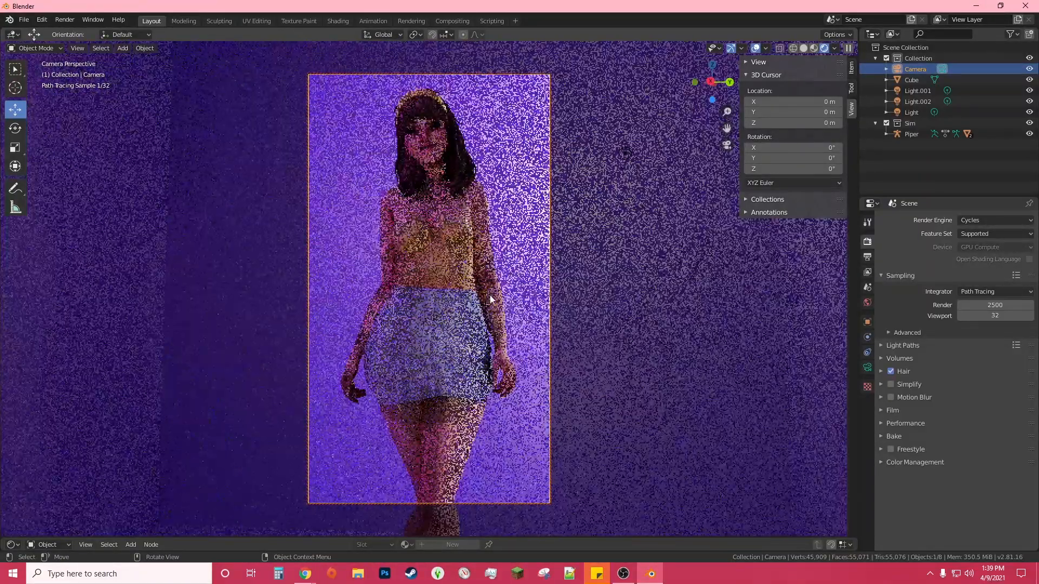
{"action": "left_click_drag", "start_coordinate": [727, 128], "coordinate": [727, 133]}
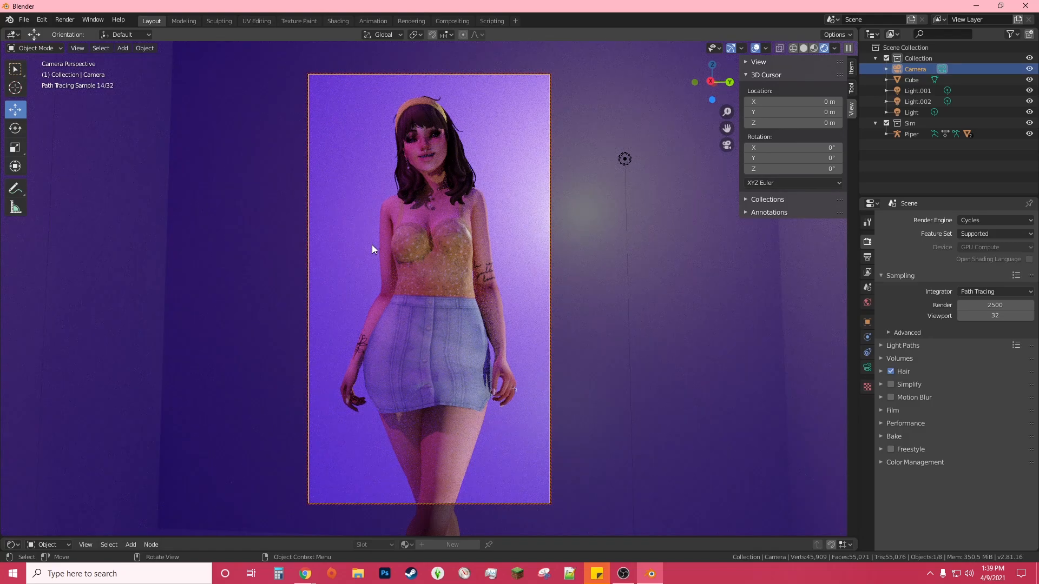
Render the reframed camera view as a new image and move the render window toward the middle of the screen.
{"action": "key", "text": "F12"}
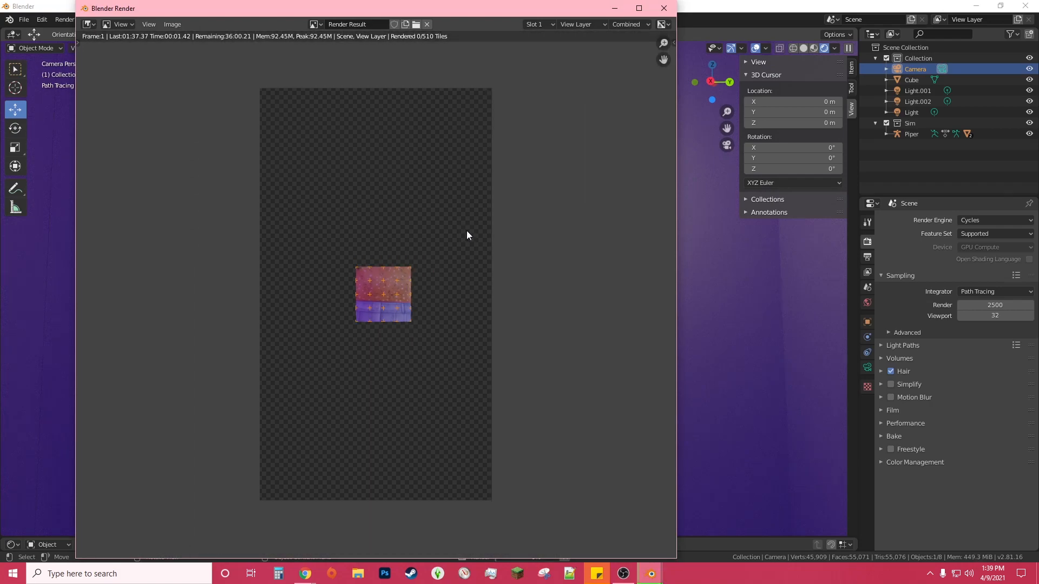
{"action": "left_click_drag", "start_coordinate": [571, 7], "coordinate": [686, 0]}
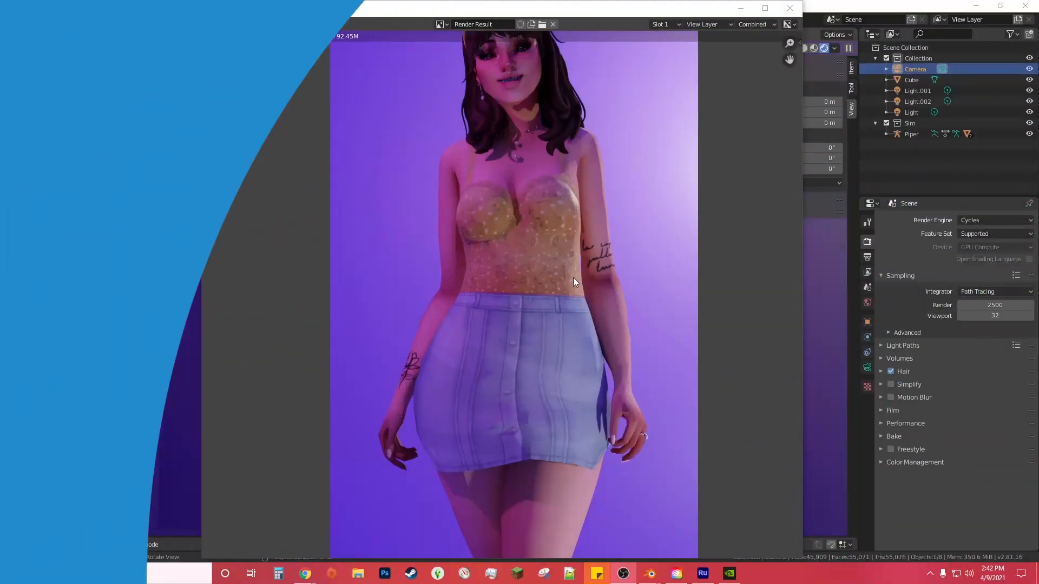
Examine the face, hair and necklace up close in the new high-sample render, and return to the whole image.
{"action": "scroll", "coordinate": [585, 265], "scroll_direction": "up", "scroll_amount": 3}
{"action": "middle_click_drag", "start_coordinate": [593, 268], "coordinate": [572, 204]}
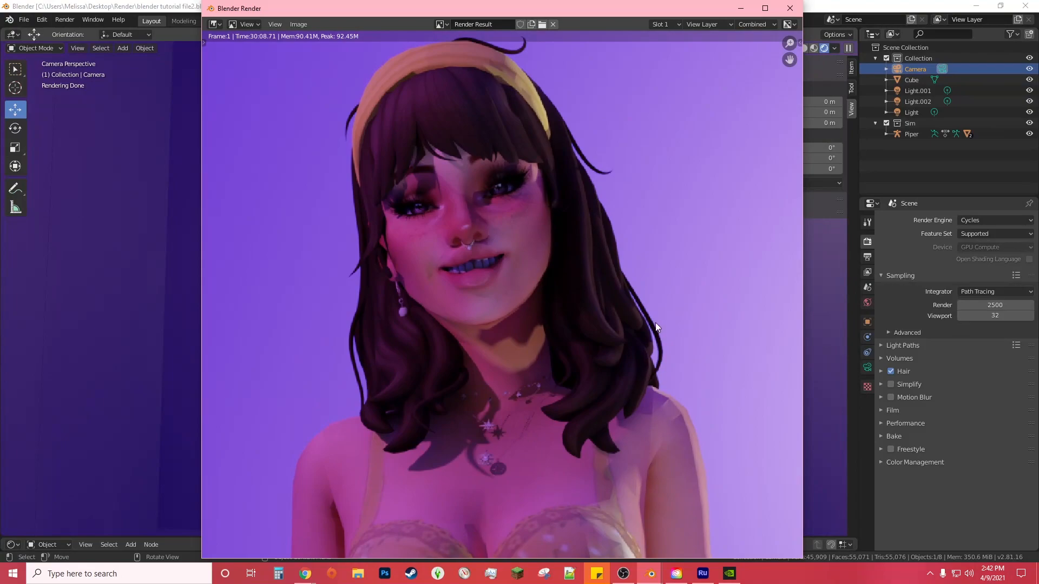
{"action": "scroll", "coordinate": [670, 283], "scroll_direction": "up", "scroll_amount": 3}
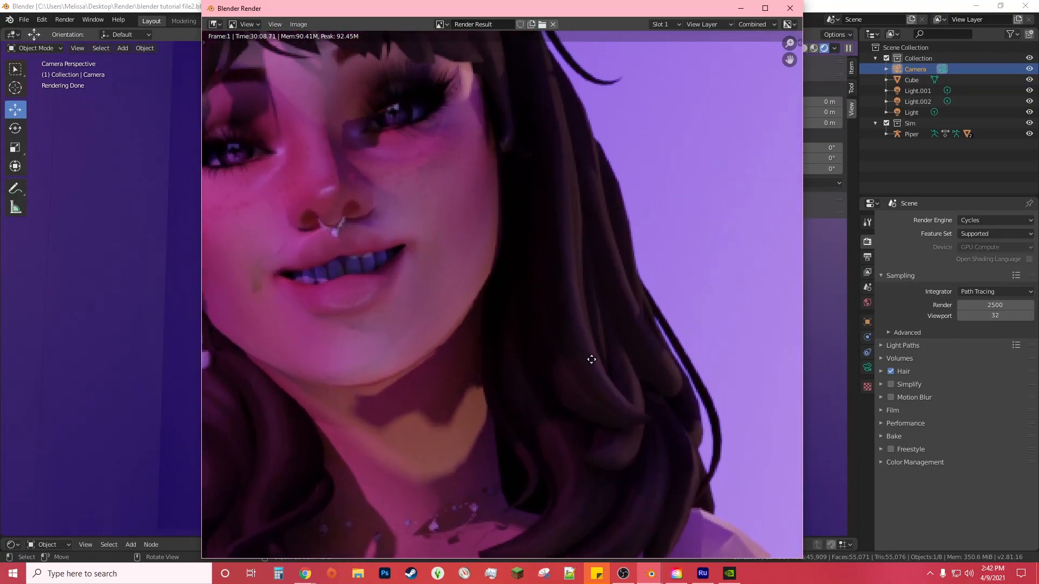
{"action": "middle_click_drag", "start_coordinate": [367, 73], "coordinate": [644, 284]}
{"action": "scroll", "coordinate": [597, 381], "scroll_direction": "down", "scroll_amount": 7}
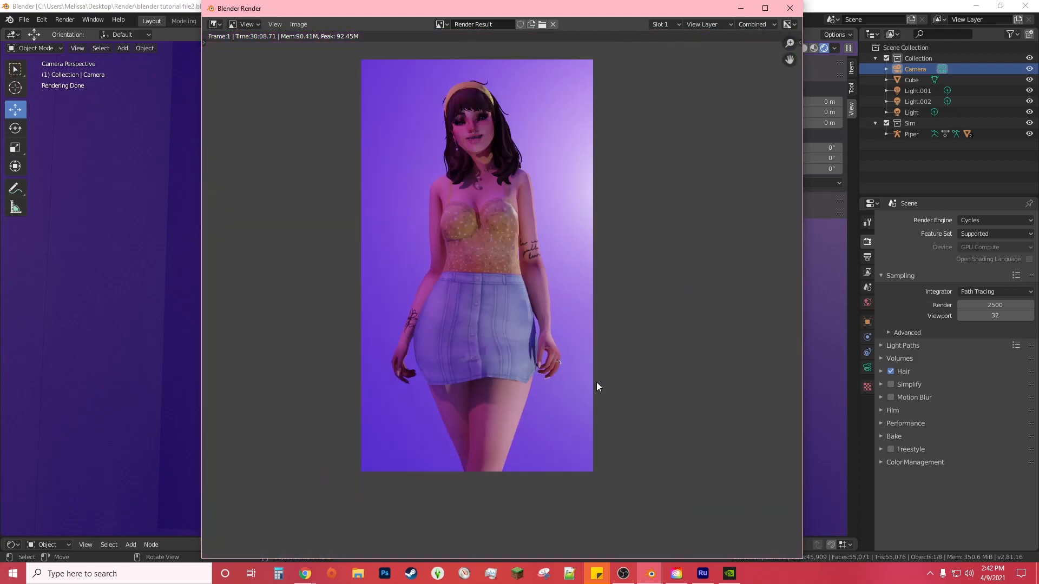
{"action": "scroll", "coordinate": [590, 379], "scroll_direction": "up", "scroll_amount": 1}
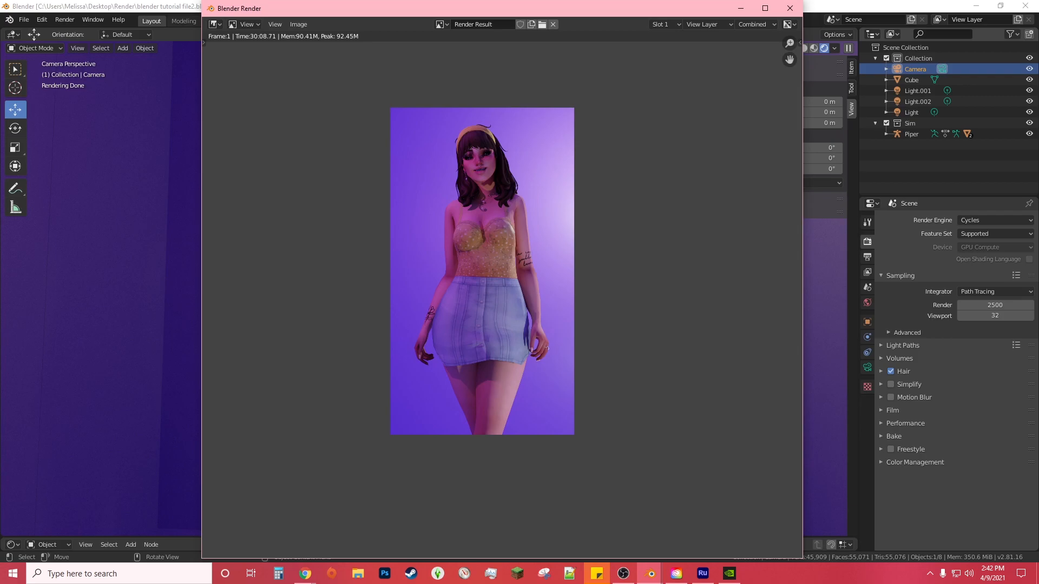